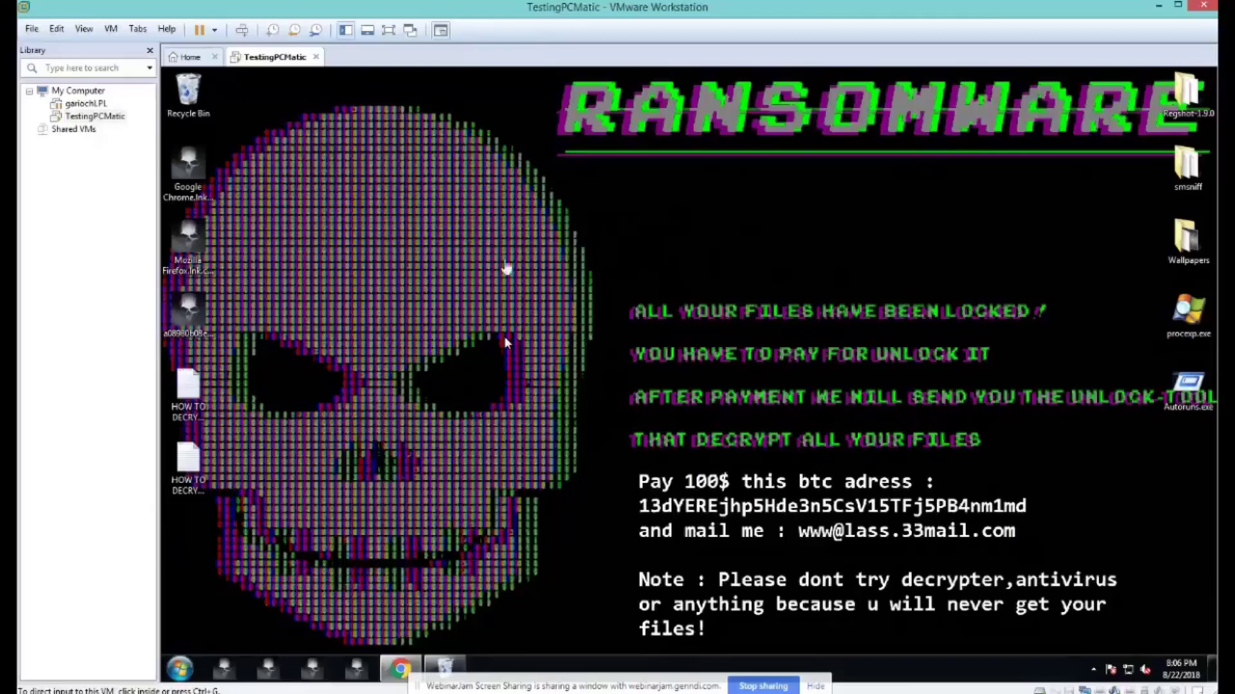
# Step: Inspect the full name of the encrypted Mozilla Firefox shortcut on the desktop, and clear the selection
pyautogui.click(215, 293)
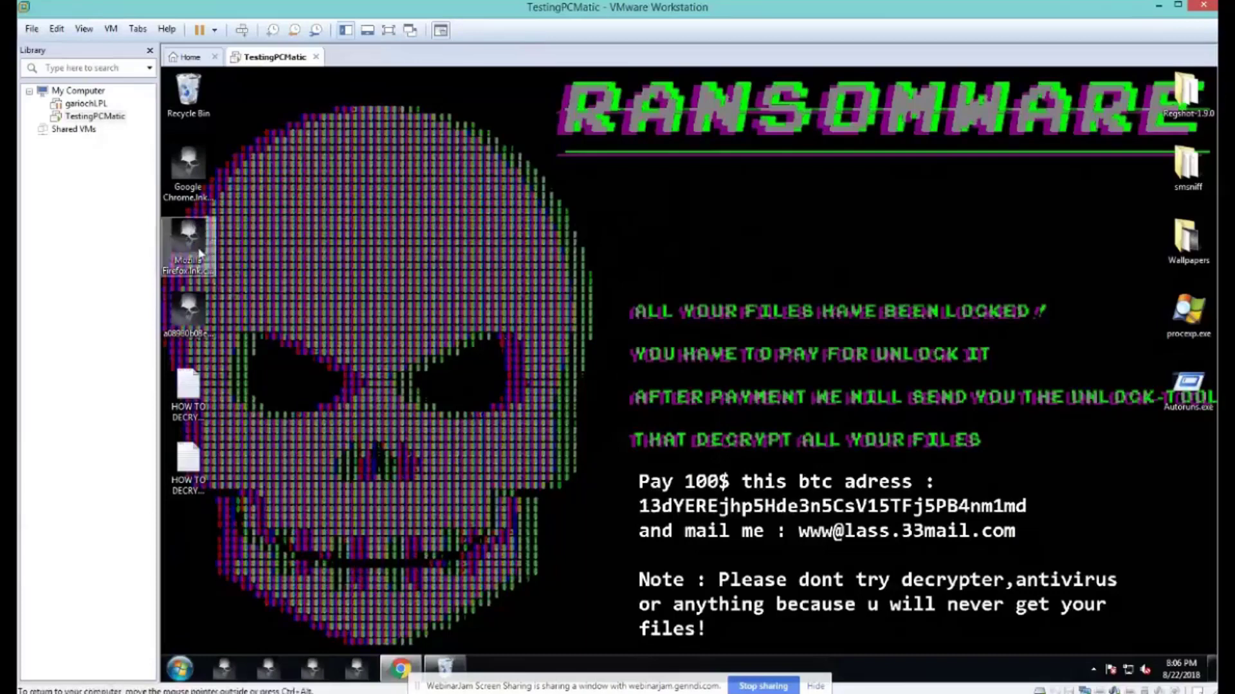
pyautogui.click(211, 278)
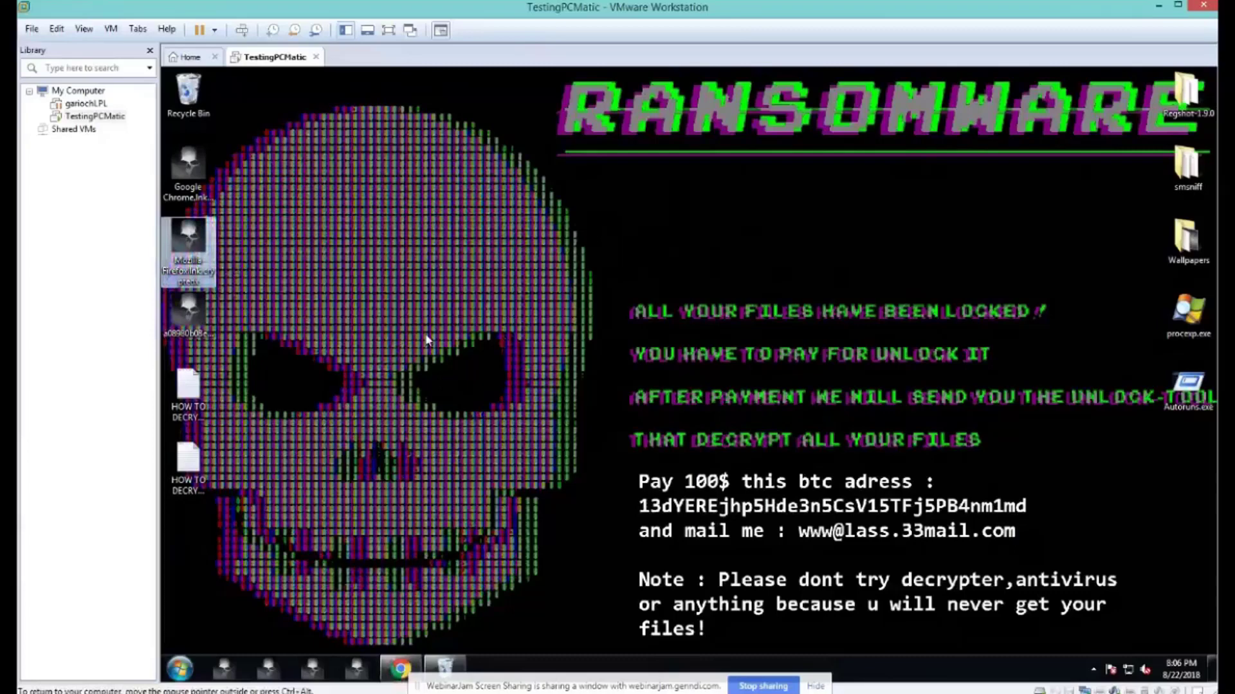
pyautogui.click(466, 345)
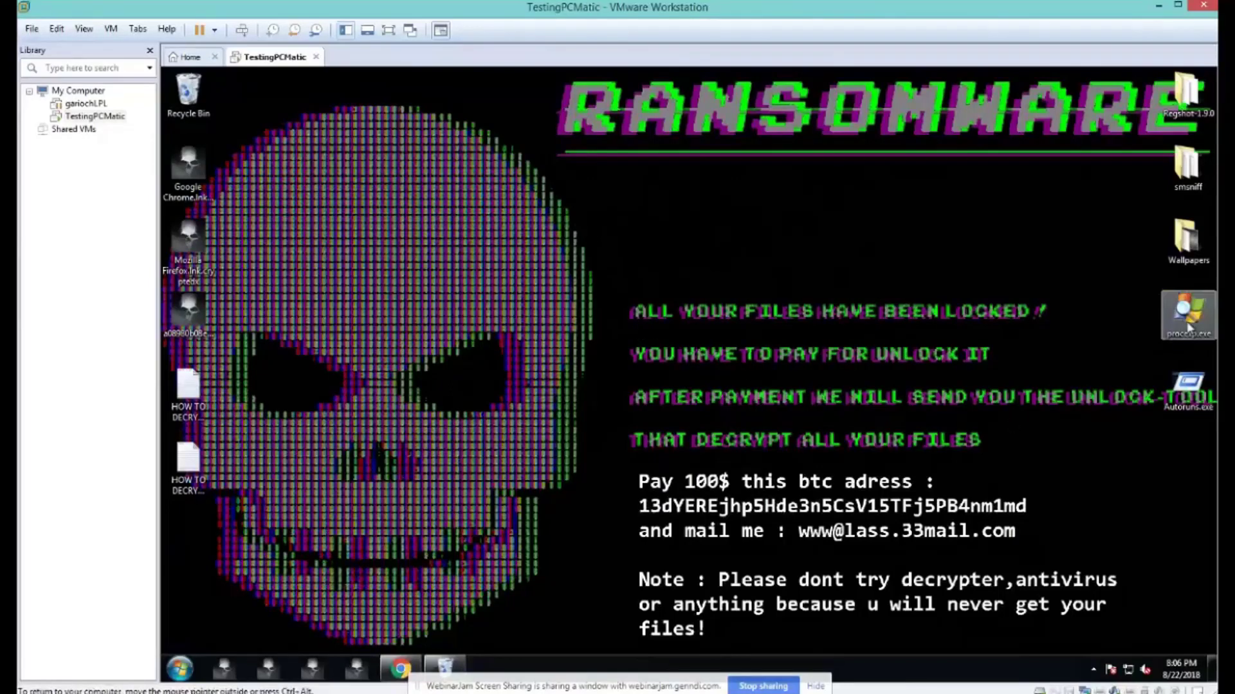
# Step: Launch Process Explorer from the desktop and examine the running processes through to the Chrome entries
pyautogui.moveTo(1189, 328)
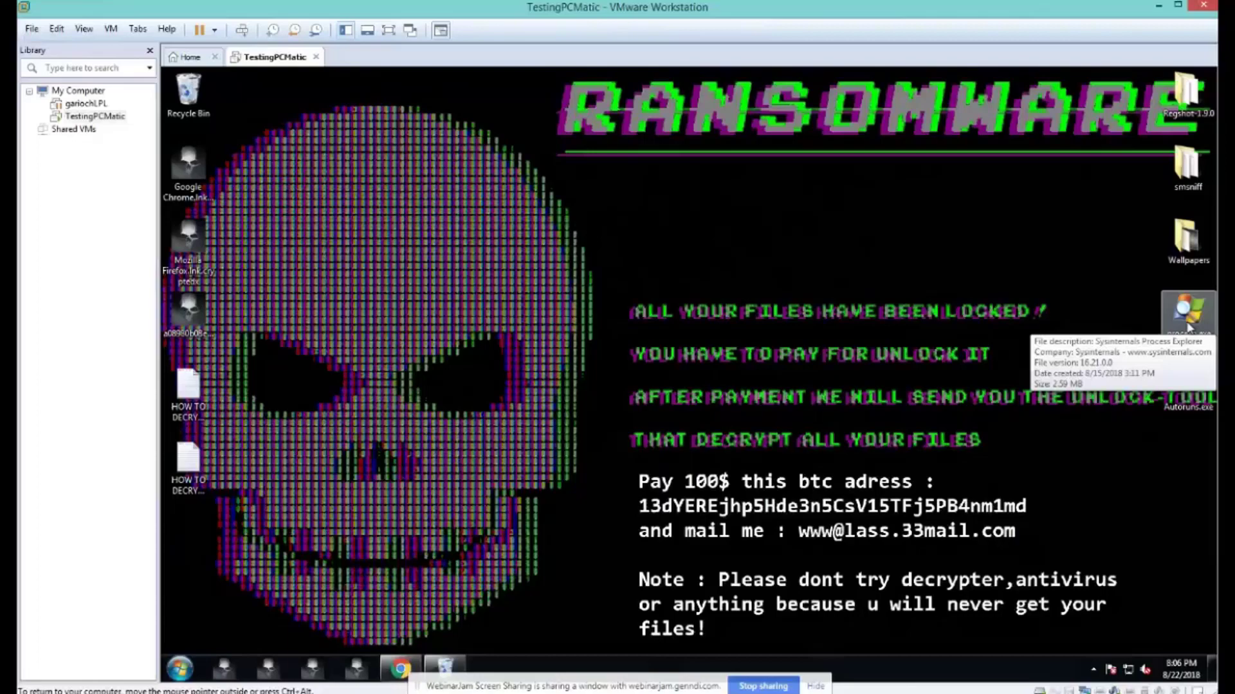
pyautogui.doubleClick(1189, 328)
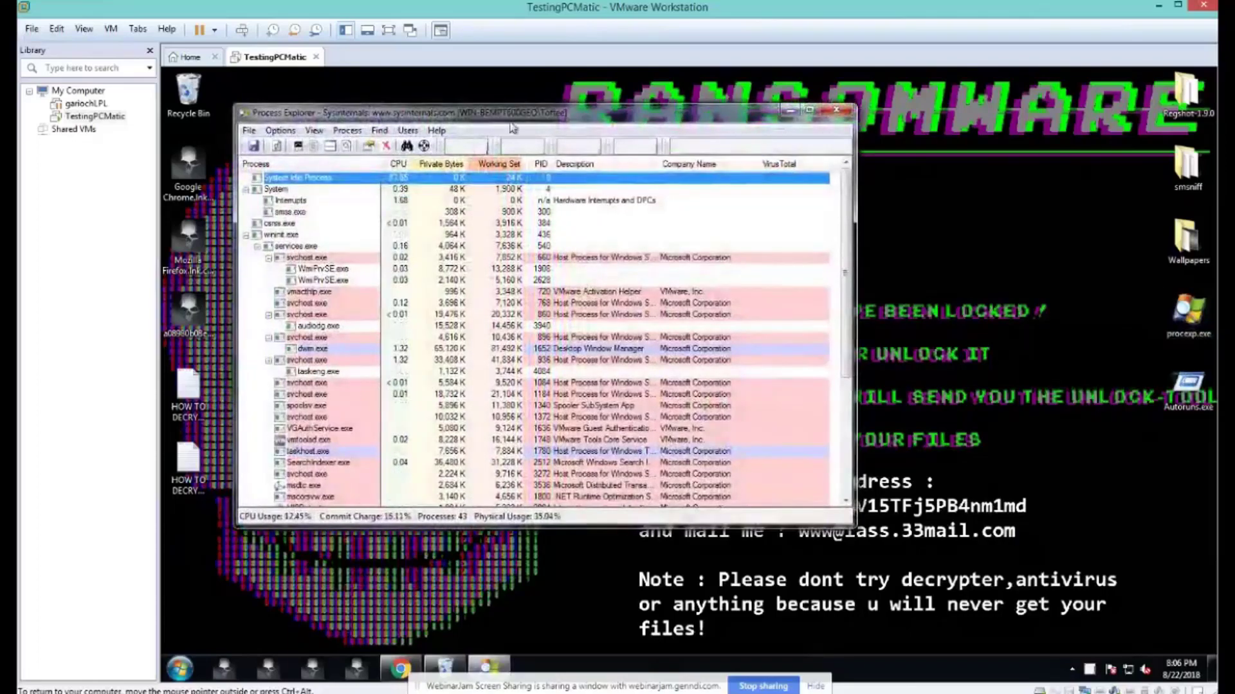
pyautogui.moveTo(514, 113); pyautogui.dragTo(686, 112)
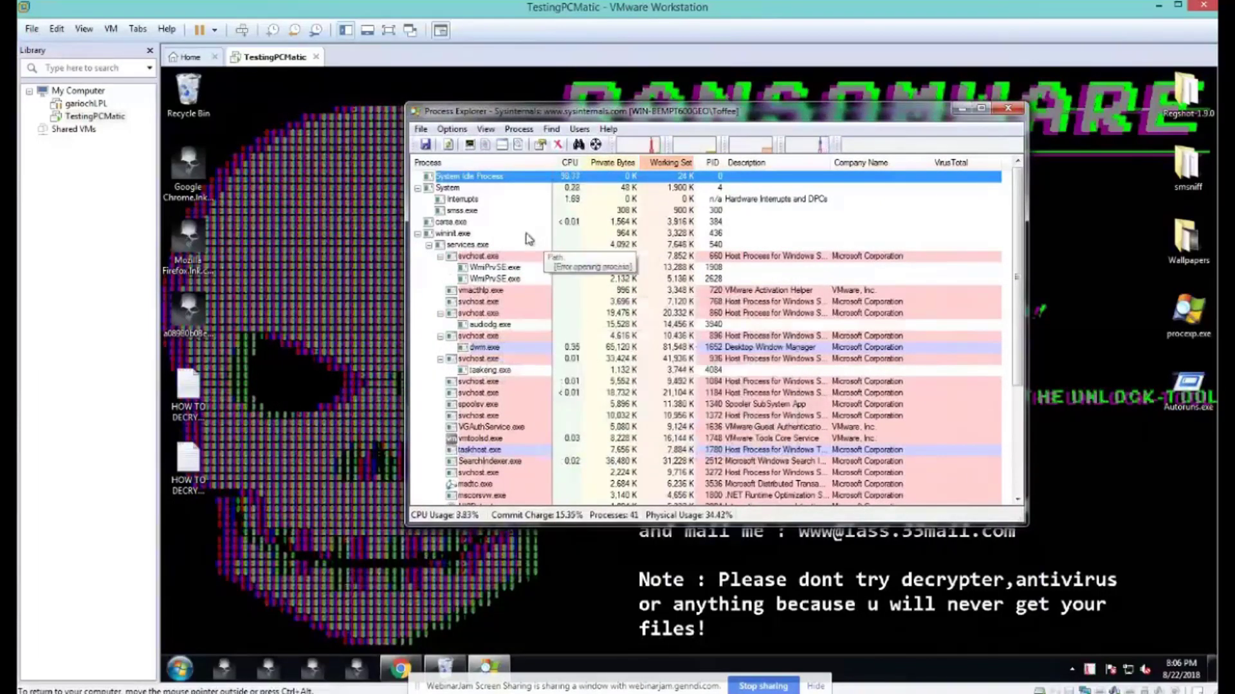
pyautogui.moveTo(518, 258)
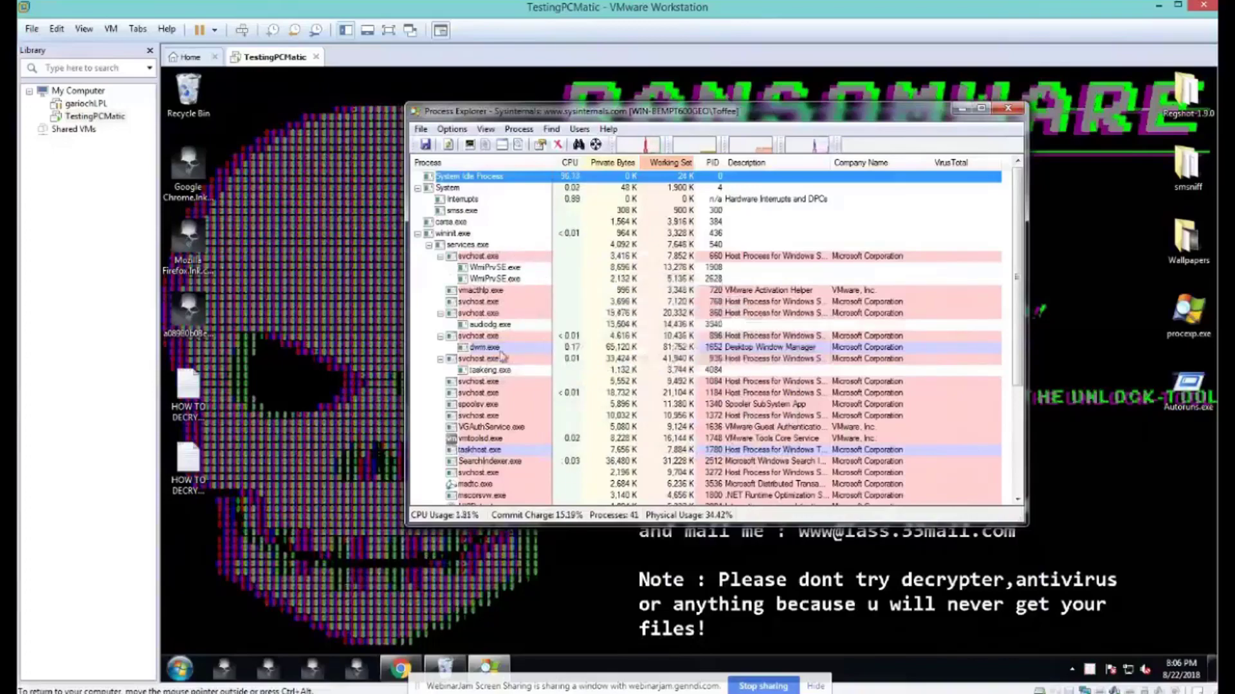
pyautogui.moveTo(508, 379)
pyautogui.scroll(-1, 518, 384)
pyautogui.scroll(-1, 517, 384)
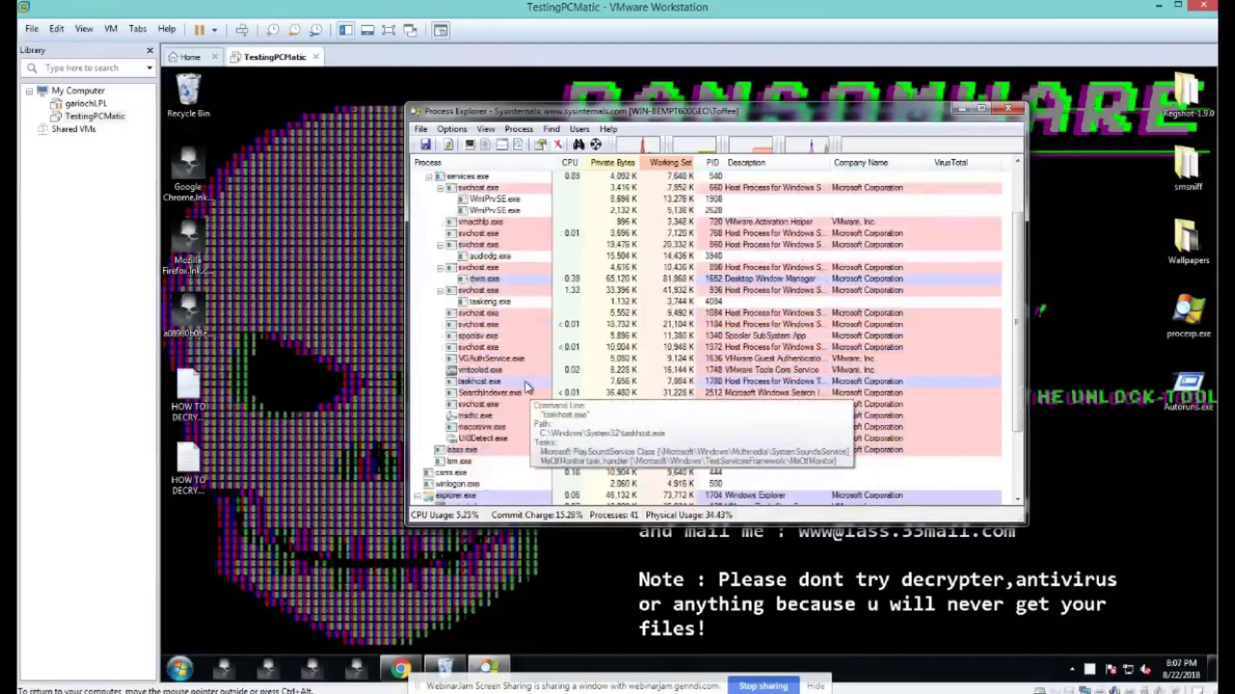
pyautogui.scroll(-3, 526, 387)
pyautogui.moveTo(539, 459)
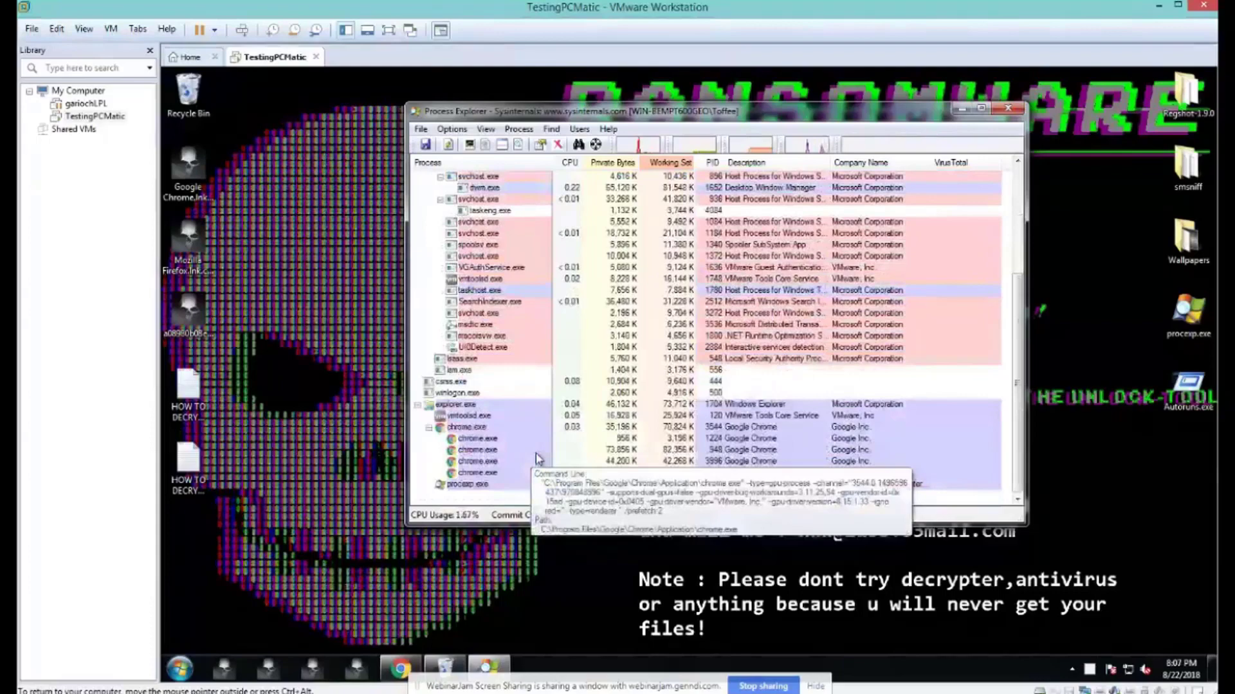
# Step: Check the parent chrome.exe process on VirusTotal, and close Process Explorer
pyautogui.rightClick(492, 427)
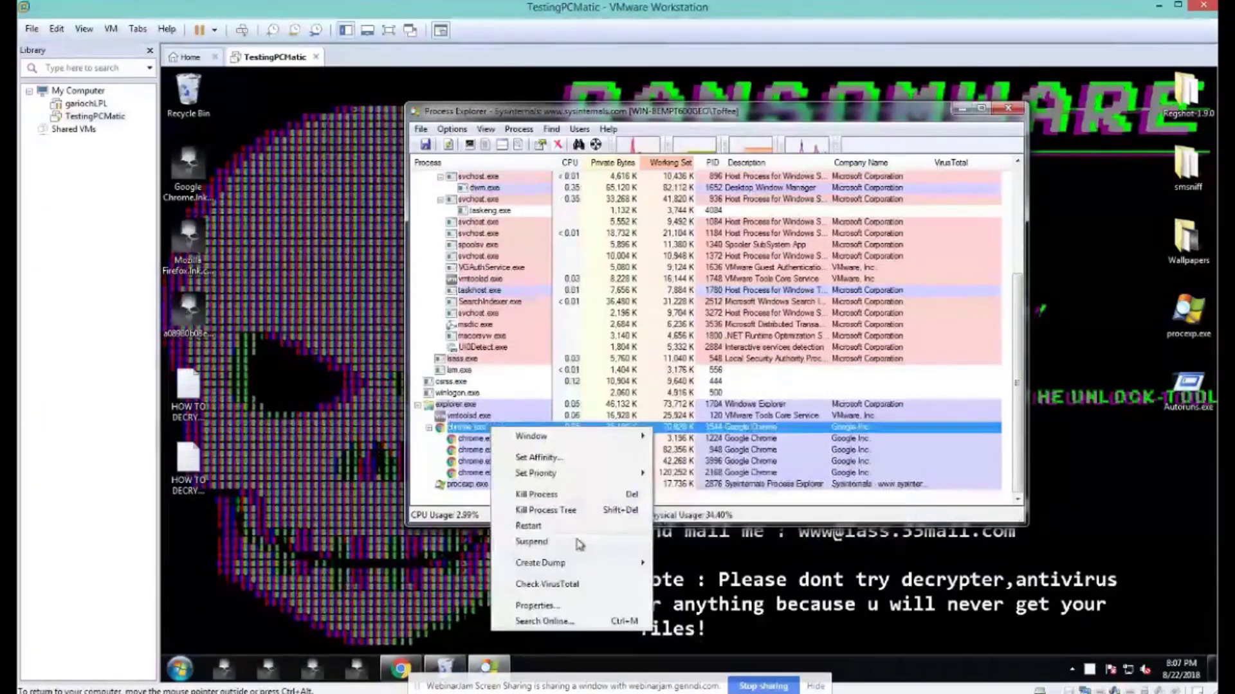
pyautogui.click(546, 584)
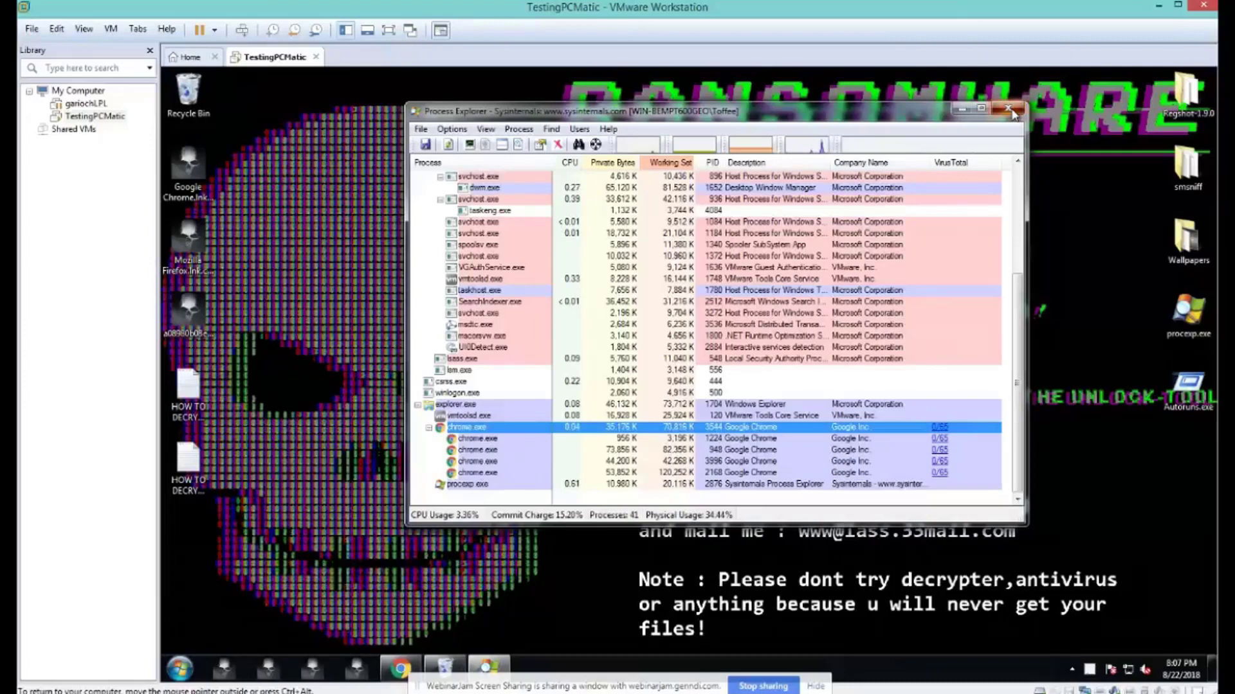
pyautogui.click(1009, 110)
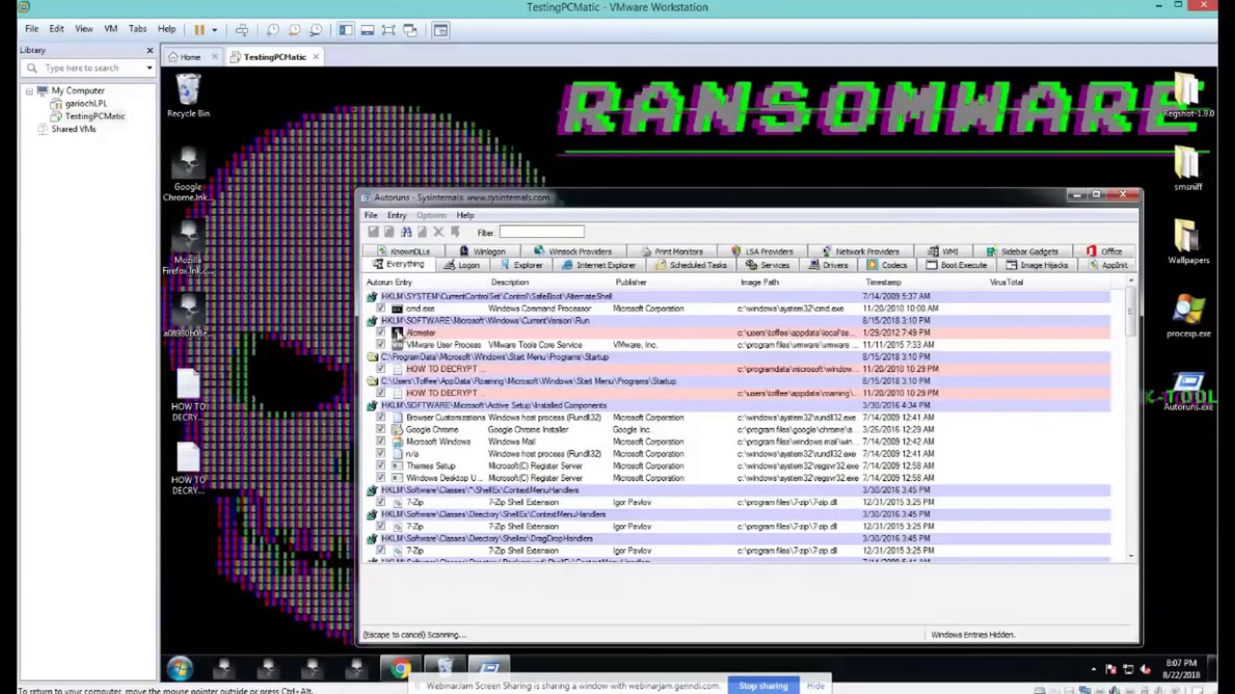
# Step: Select the Alcmeter startup entry in Autoruns, compare its icon with the encrypted Firefox shortcut, and widen the Image Path column
pyautogui.click(398, 334)
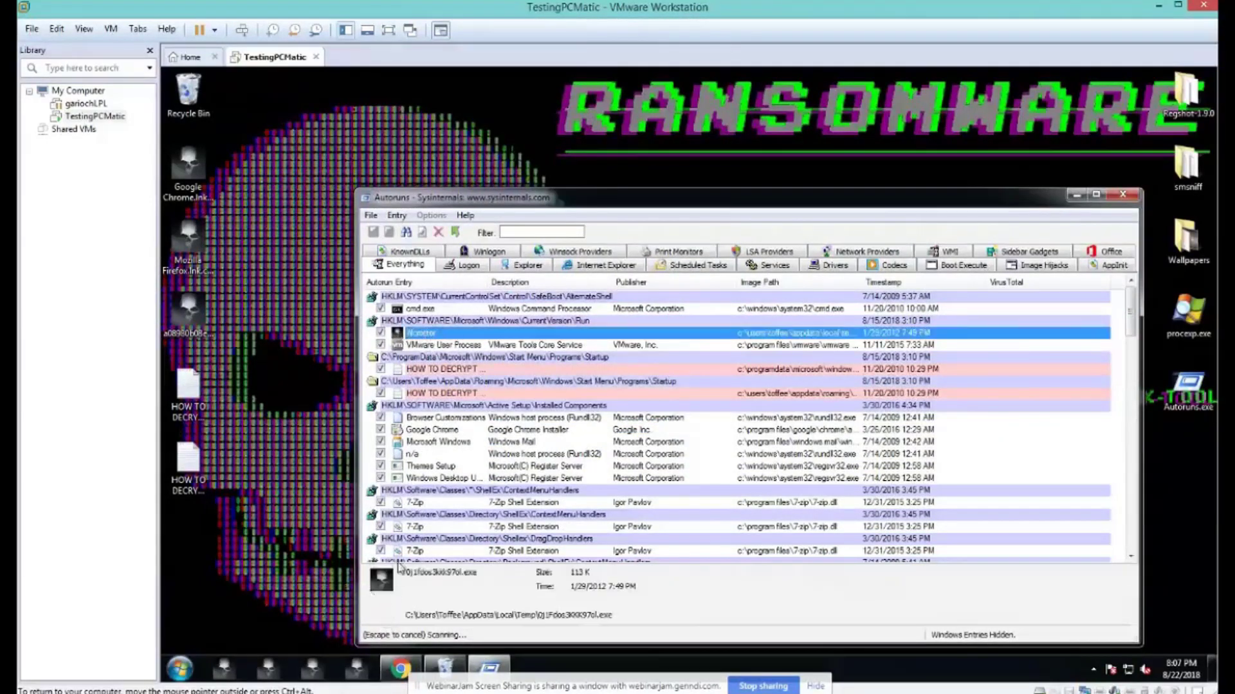
pyautogui.click(193, 254)
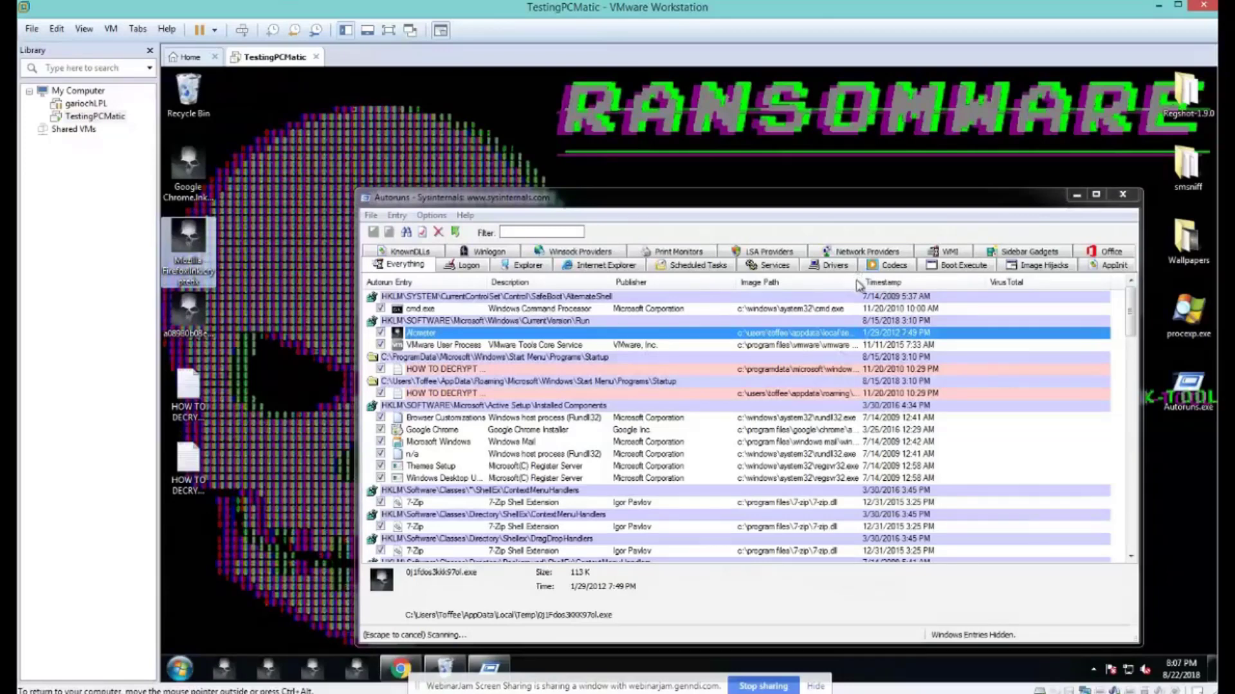
pyautogui.moveTo(859, 285); pyautogui.dragTo(986, 290)
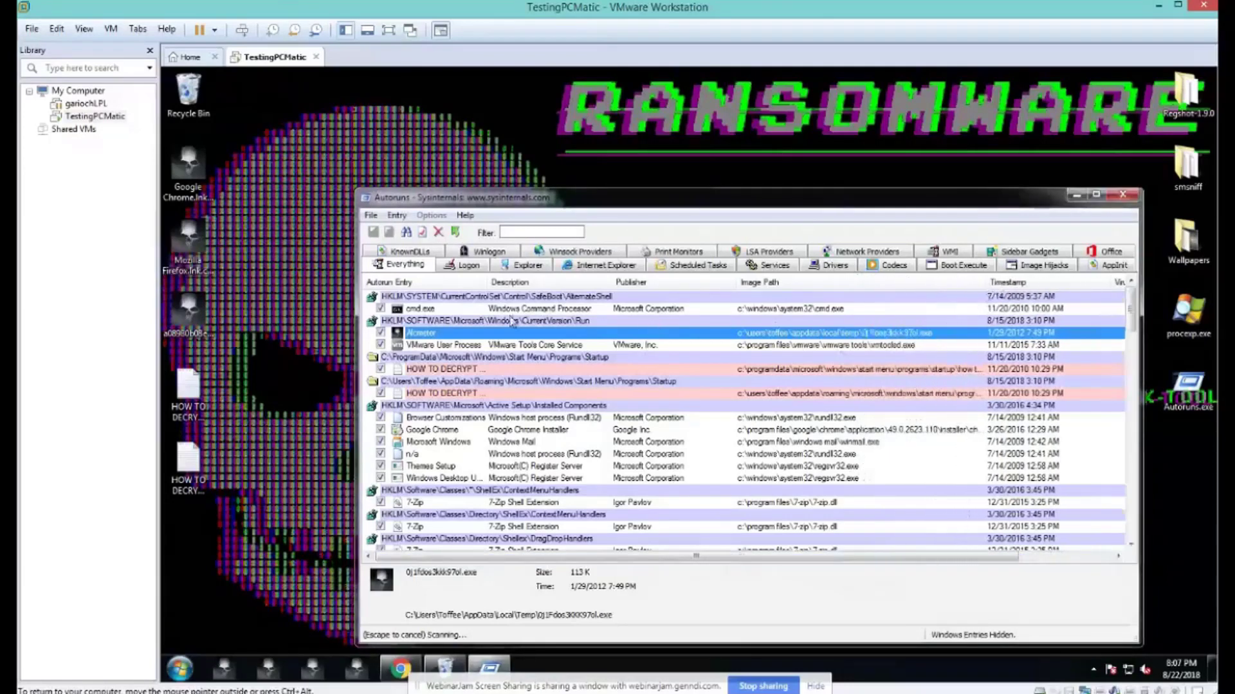
# Step: Jump to the Alcmeter entry's image in the Temp folder and compare the executable with the encrypted Firefox shortcut
pyautogui.rightClick(423, 333)
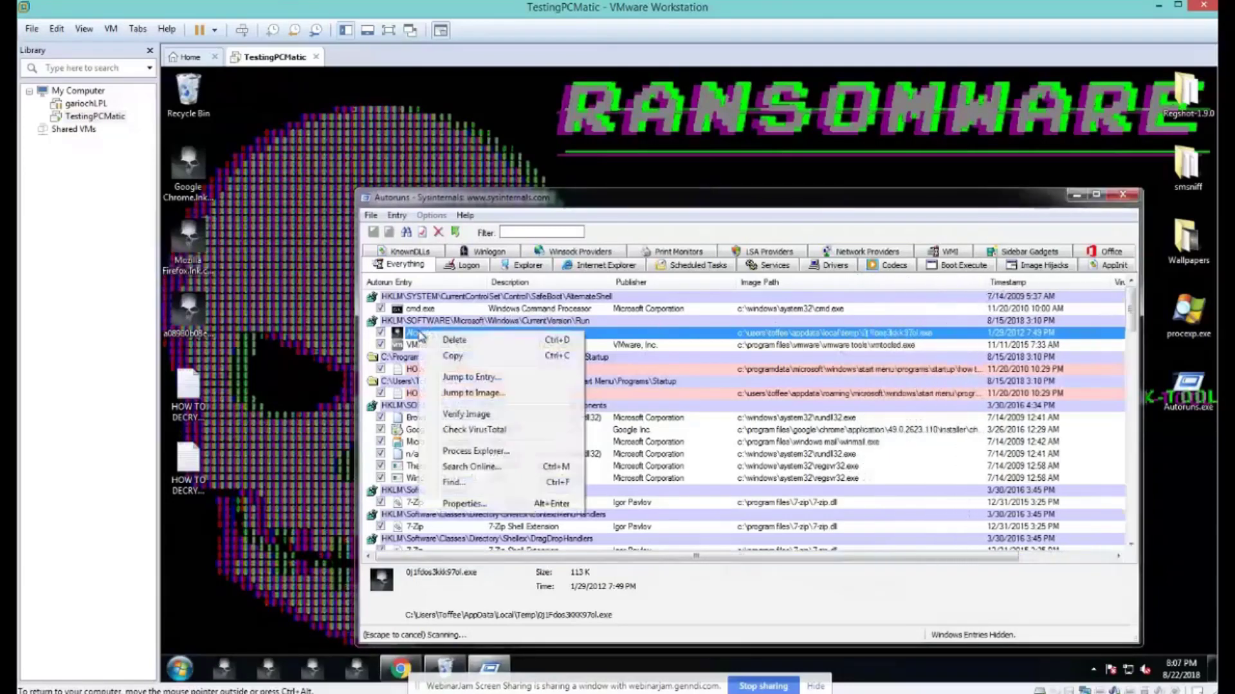
pyautogui.click(479, 394)
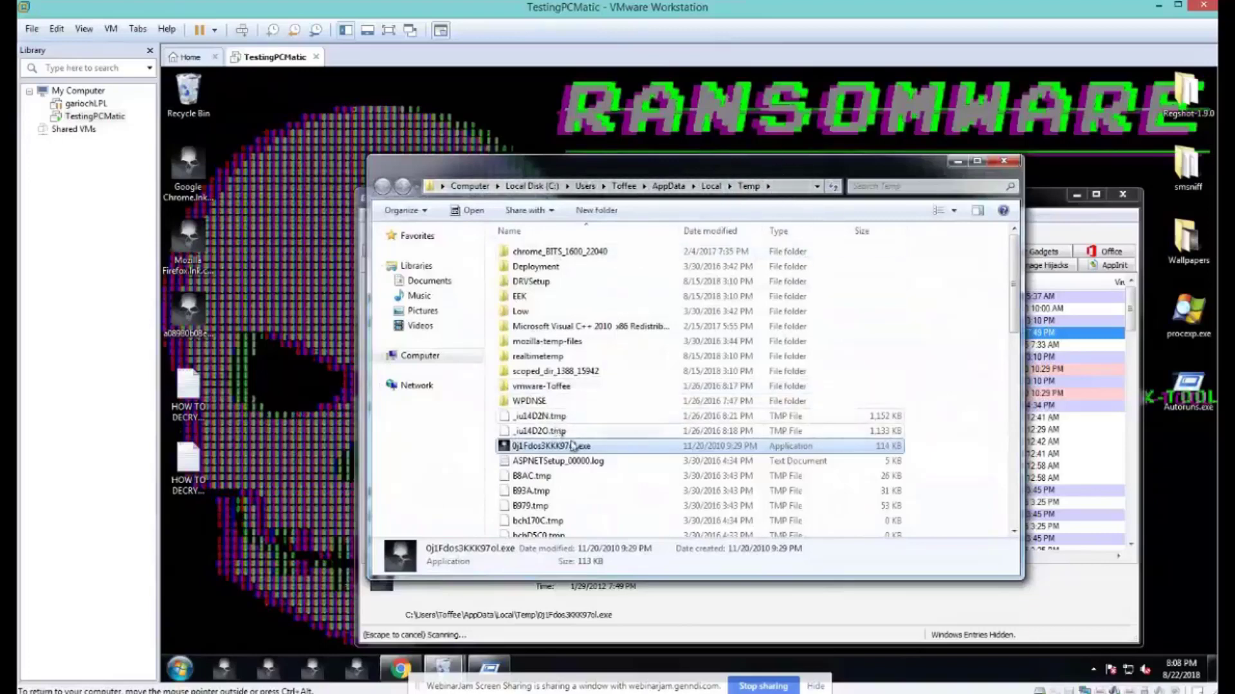
pyautogui.click(192, 248)
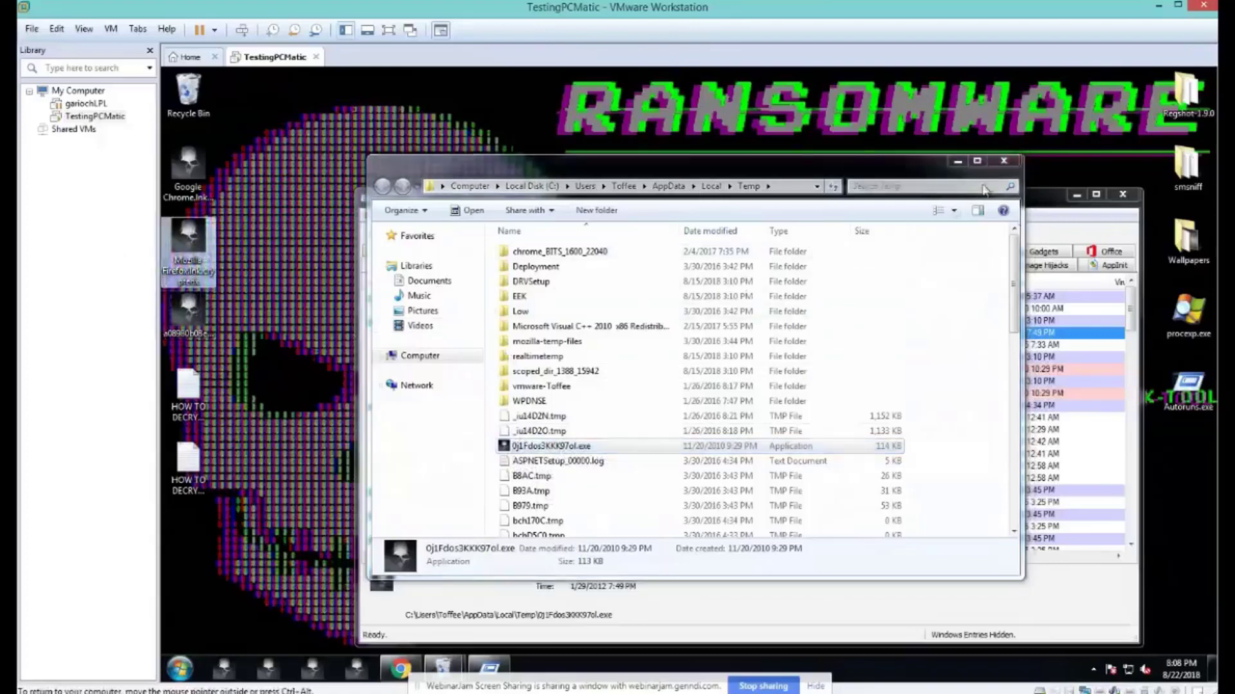
# Step: Check the Alcmeter entry on VirusTotal, and view its detection report in the browser
pyautogui.click(1061, 373)
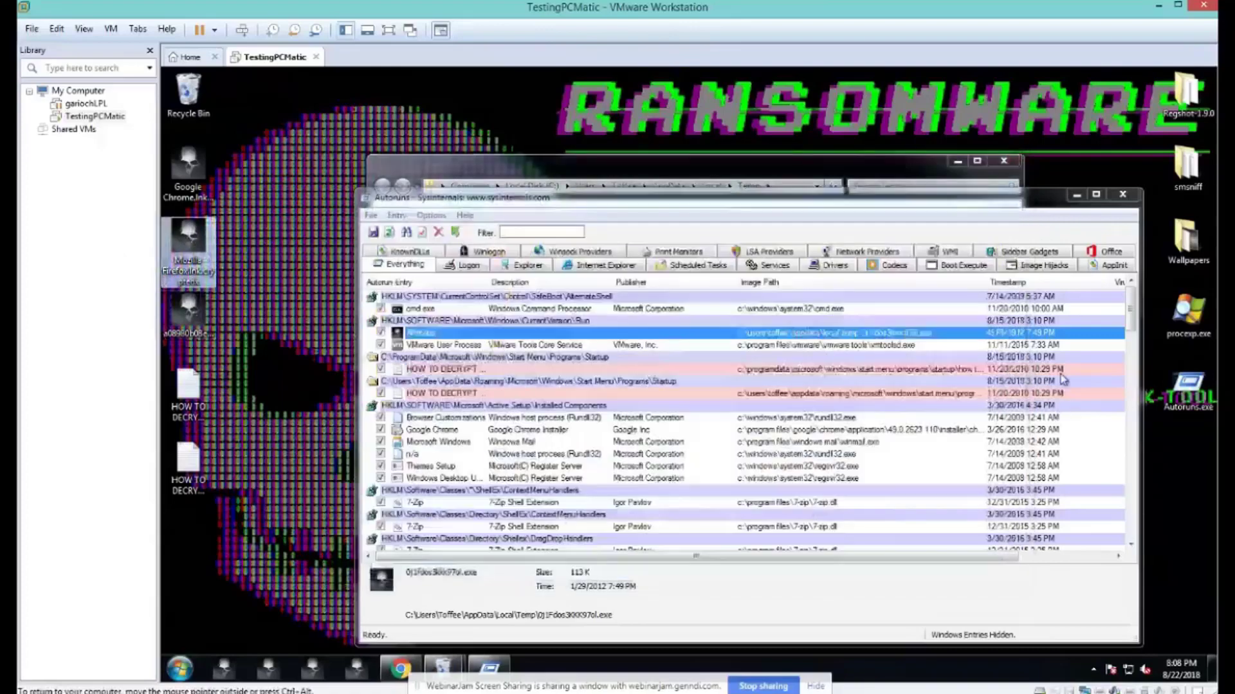
pyautogui.click(825, 333)
pyautogui.rightClick(816, 330)
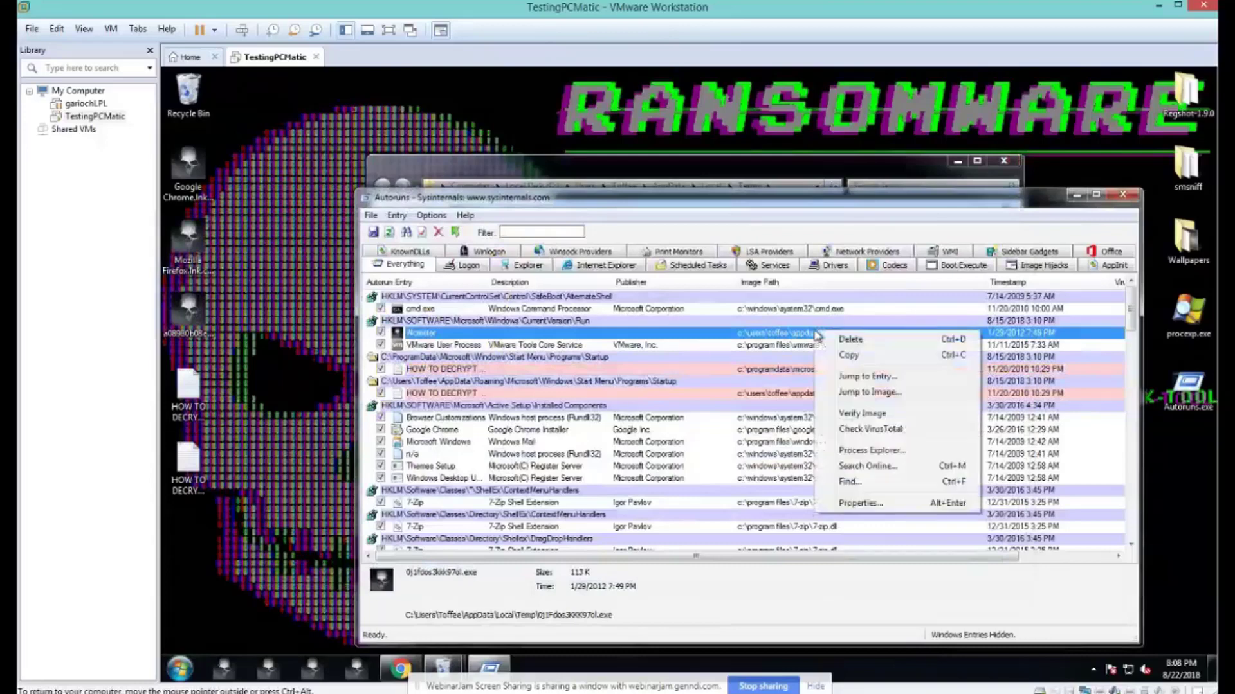
pyautogui.click(876, 430)
pyautogui.moveTo(1143, 378); pyautogui.dragTo(1215, 381)
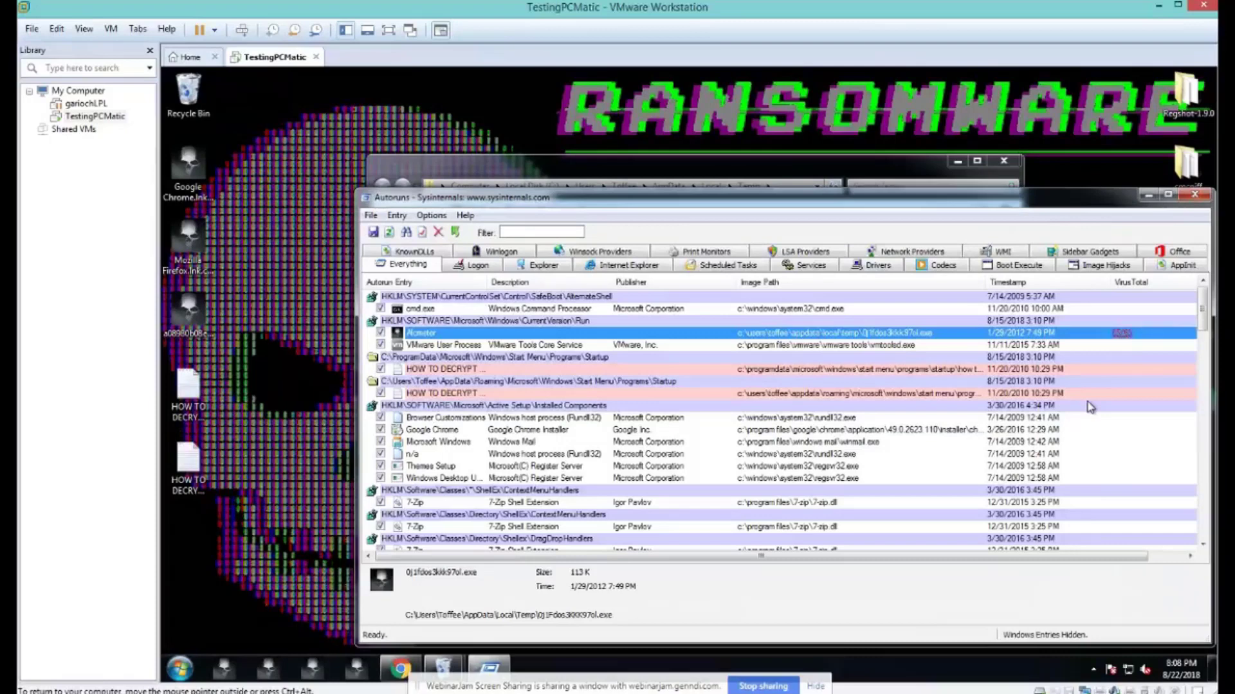
pyautogui.click(1123, 335)
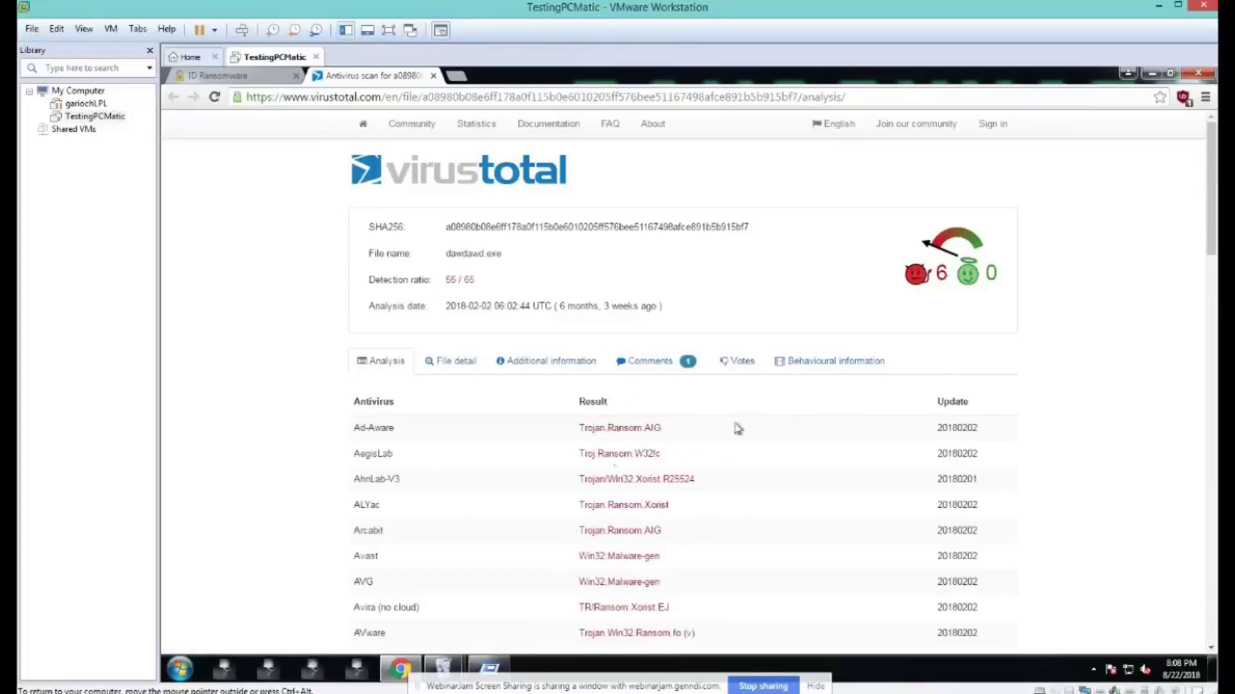
pyautogui.click(1151, 73)
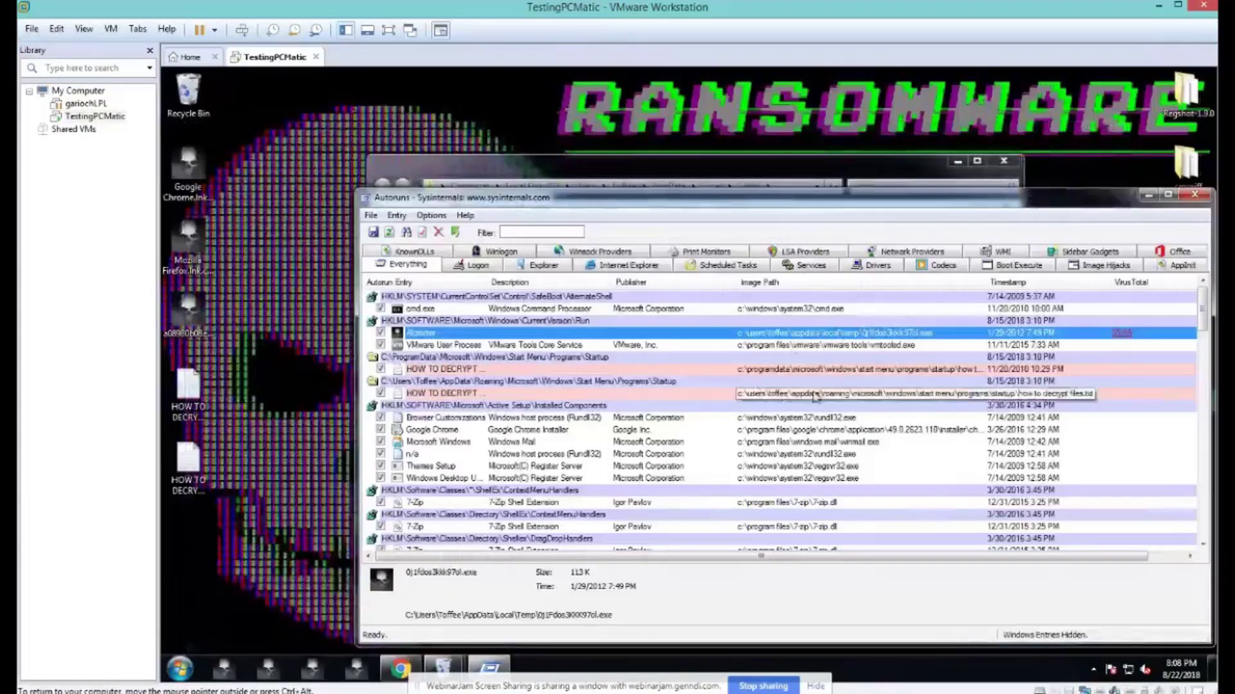
# Step: Try to delete the Alcmeter autorun entry, and restart Autoruns as administrator
pyautogui.rightClick(422, 335)
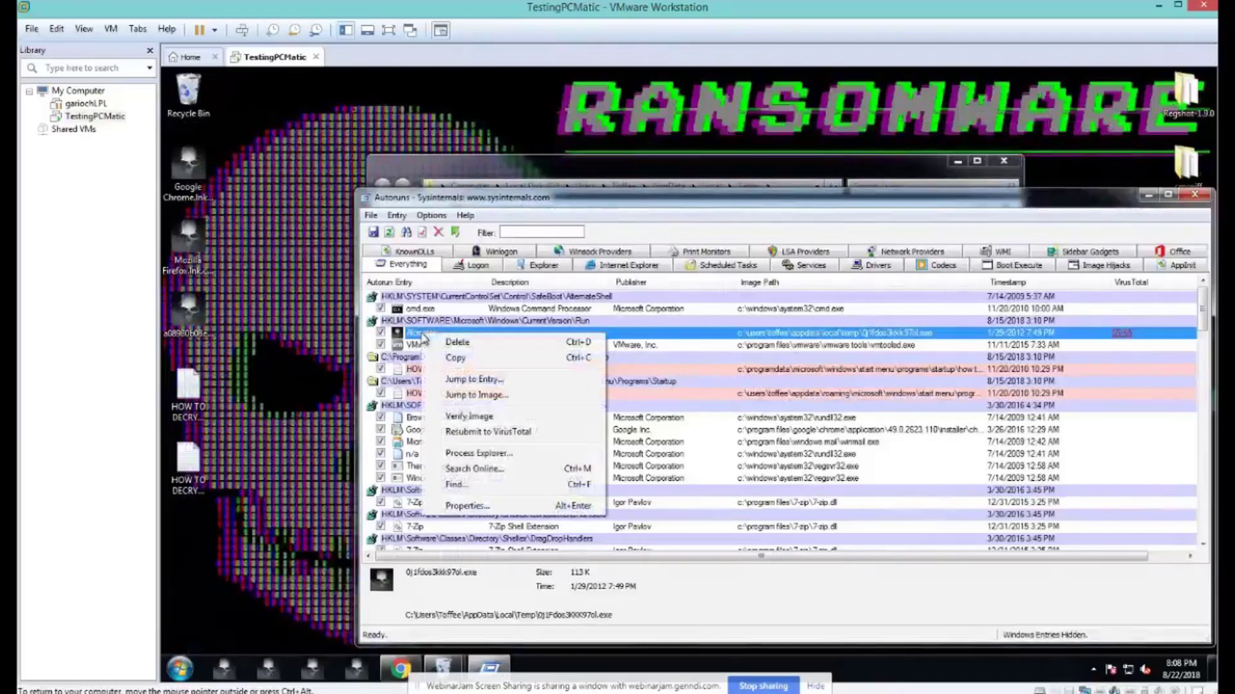
pyautogui.click(457, 343)
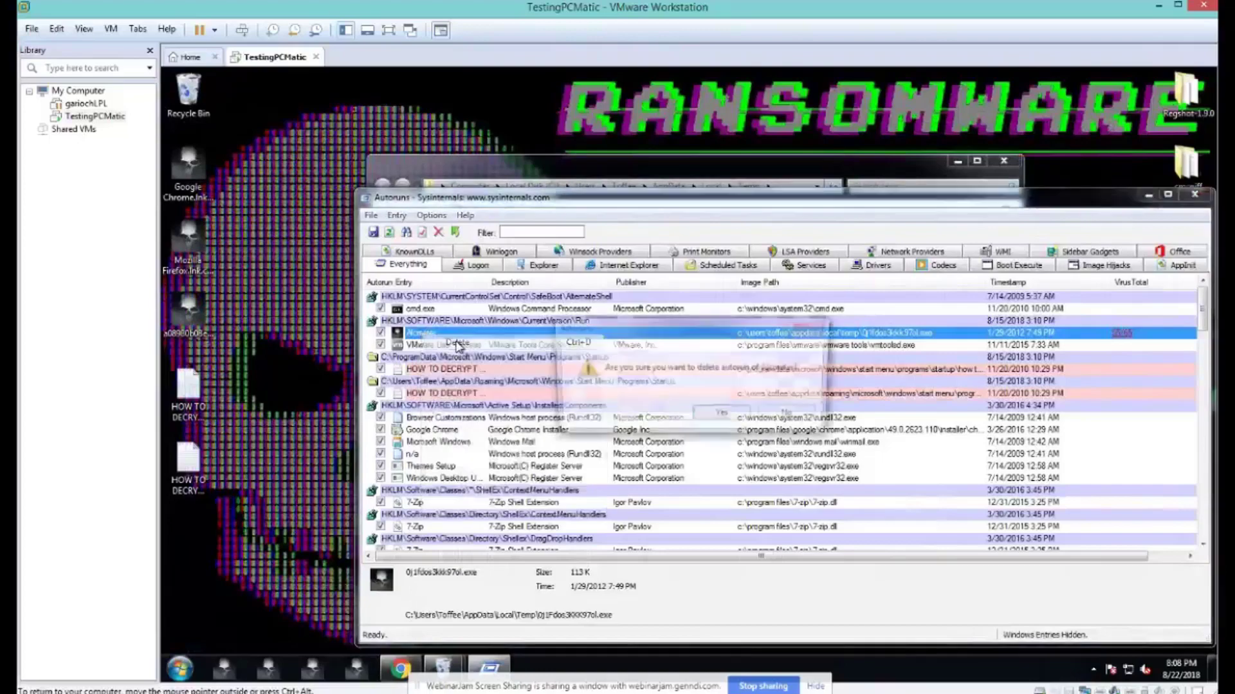
pyautogui.click(723, 416)
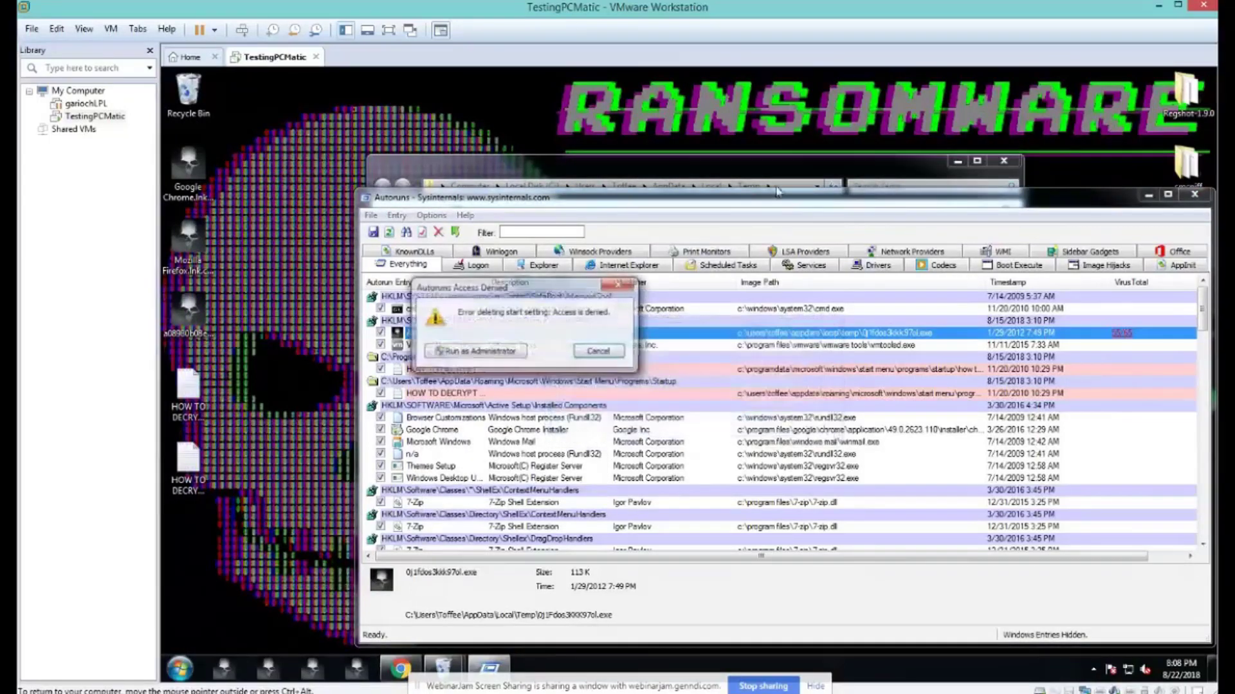
pyautogui.click(516, 353)
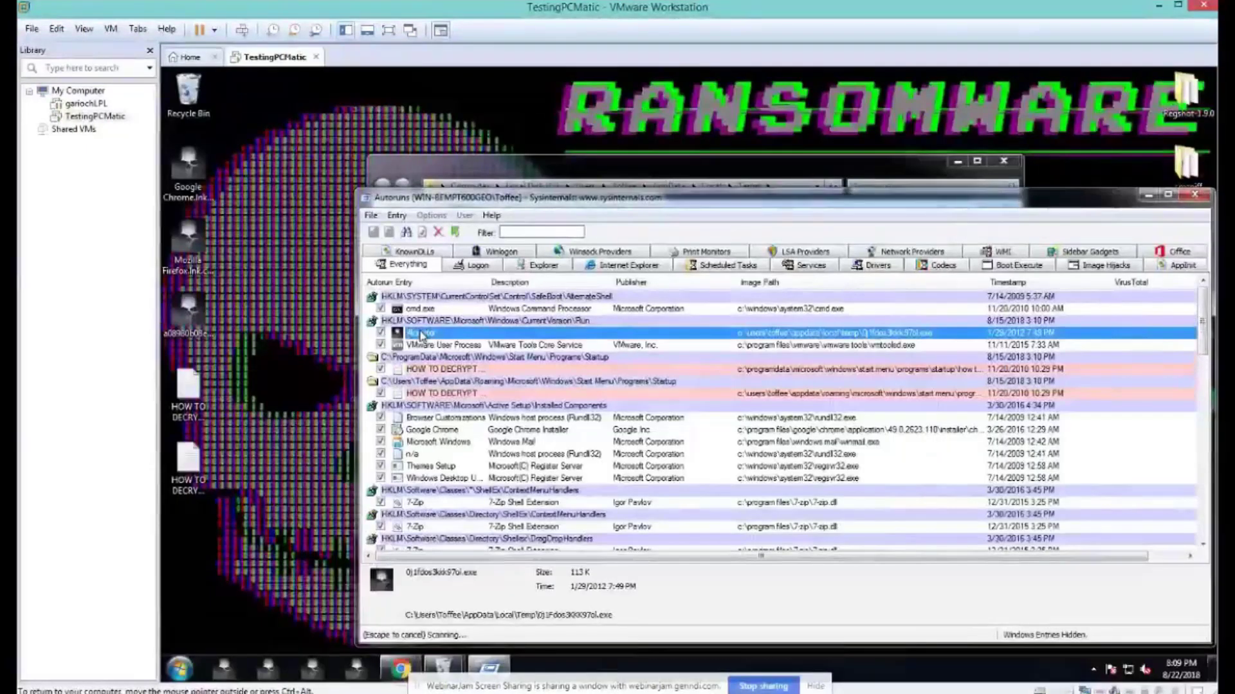
# Step: Delete the Alcmeter autorun entry from the CurrentVersion\Run key in the elevated Autoruns session
pyautogui.rightClick(420, 333)
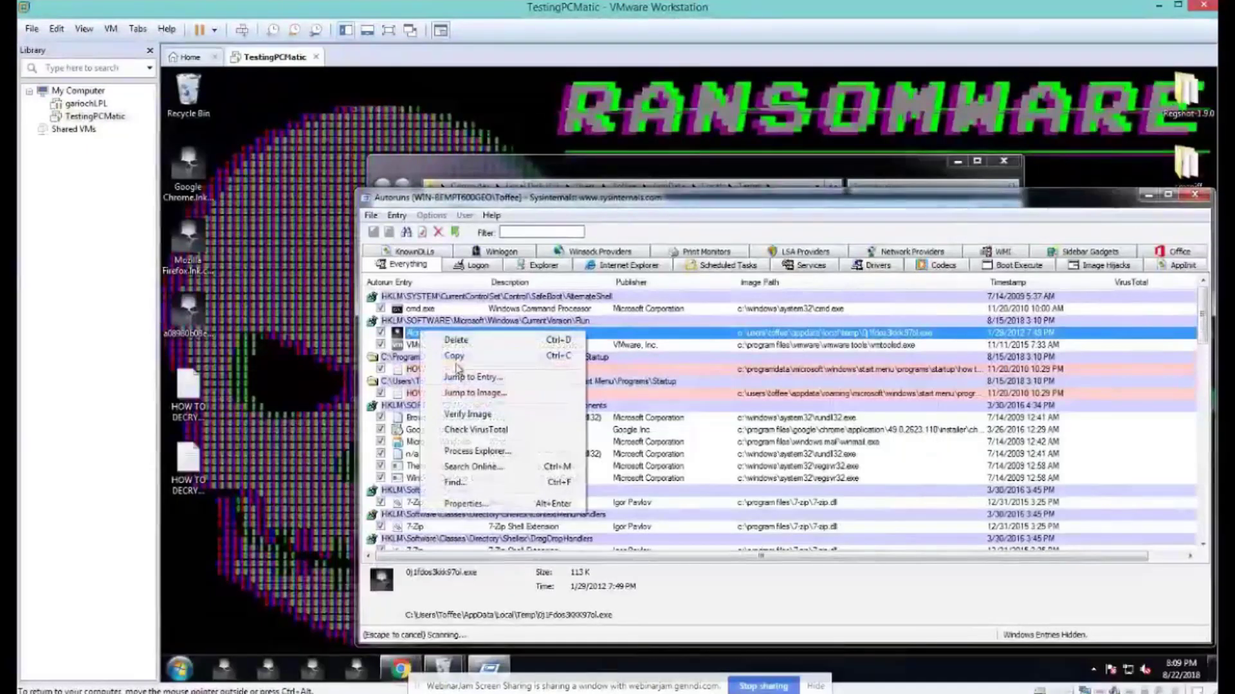
pyautogui.click(473, 341)
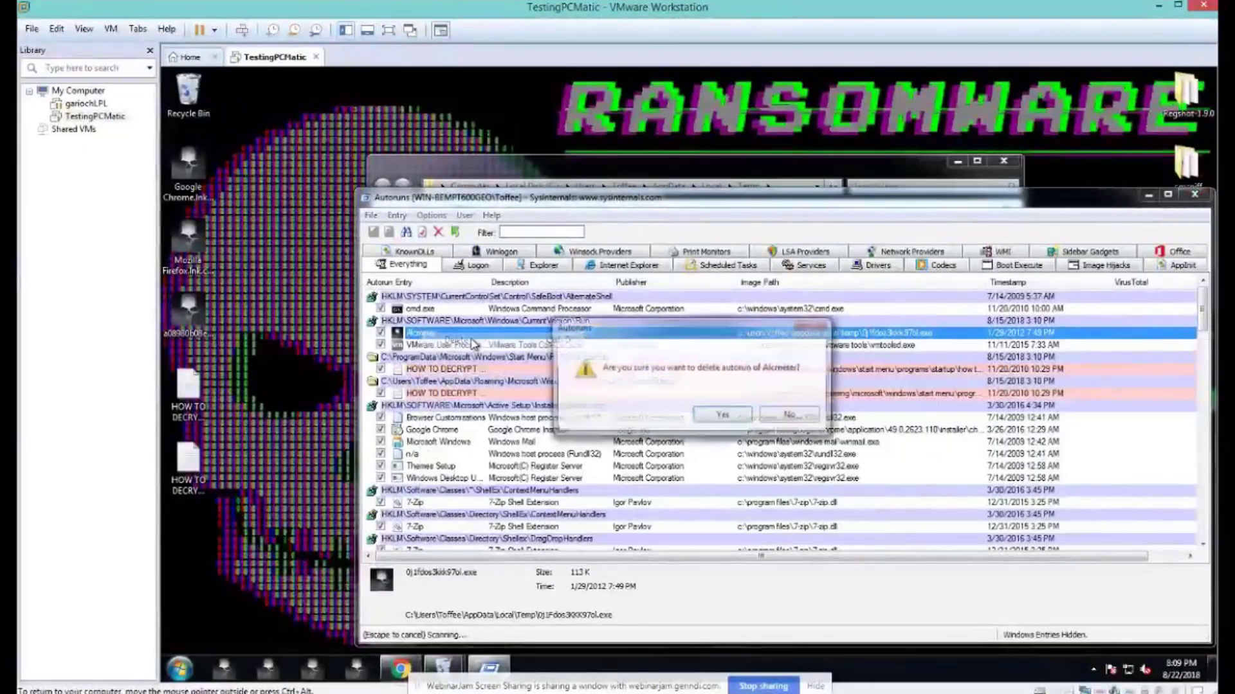
pyautogui.click(722, 415)
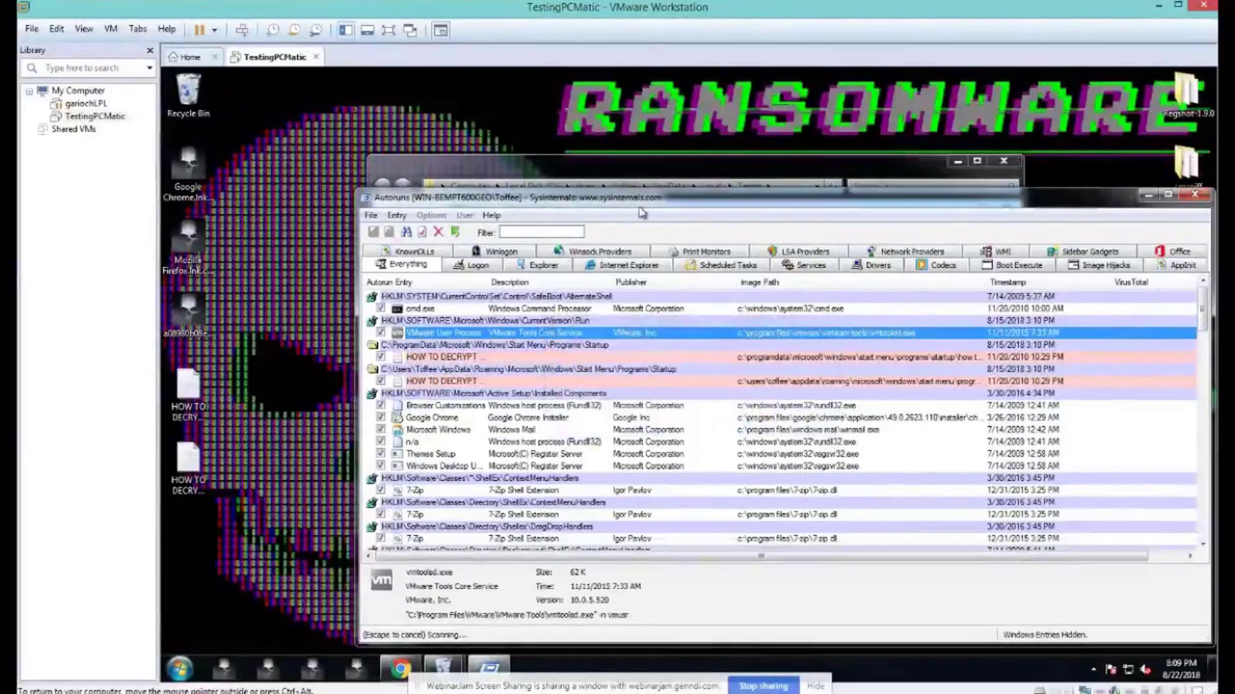
# Step: Delete 0j1Fdos3KKK97ol.exe from the user's Temp folder, and minimize the folder window
pyautogui.click(705, 164)
pyautogui.rightClick(547, 448)
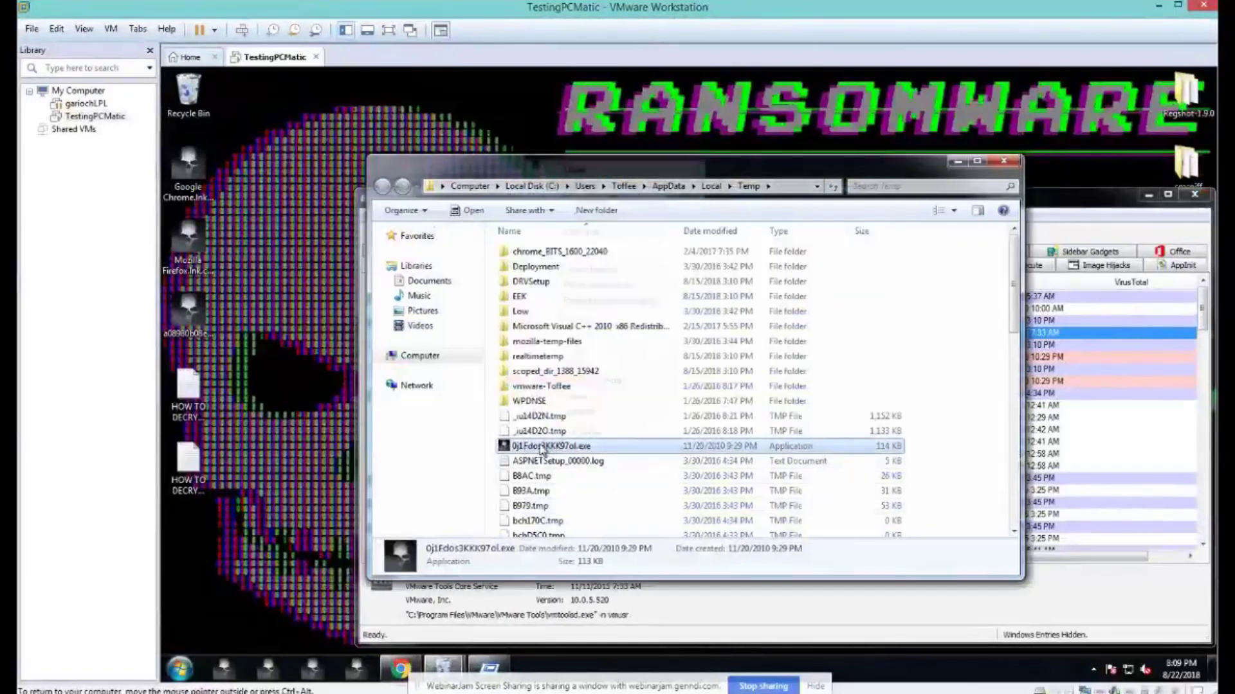
pyautogui.click(605, 397)
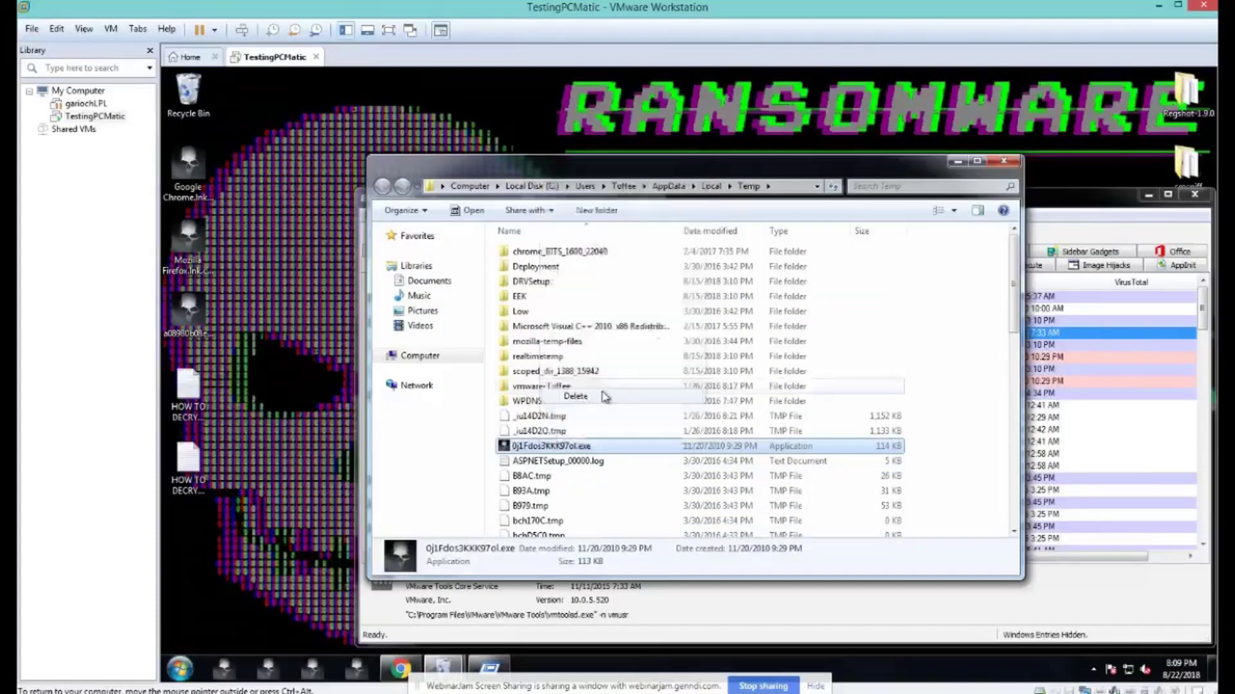
pyautogui.click(753, 426)
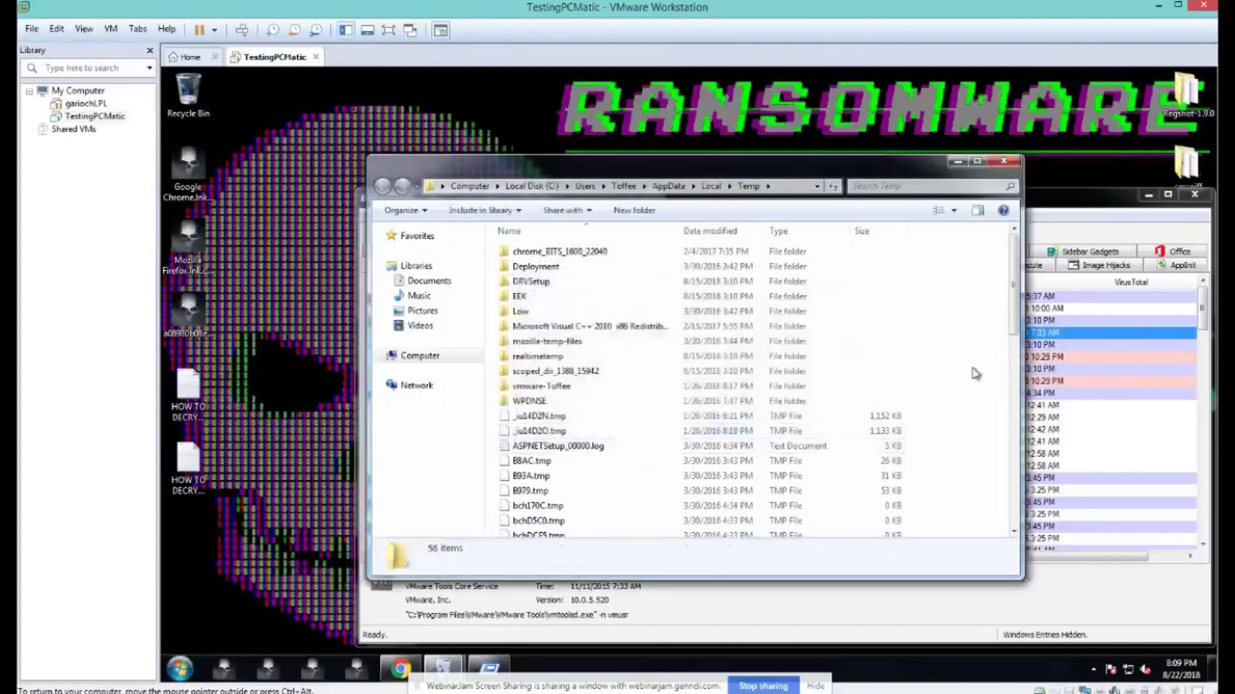
pyautogui.click(956, 161)
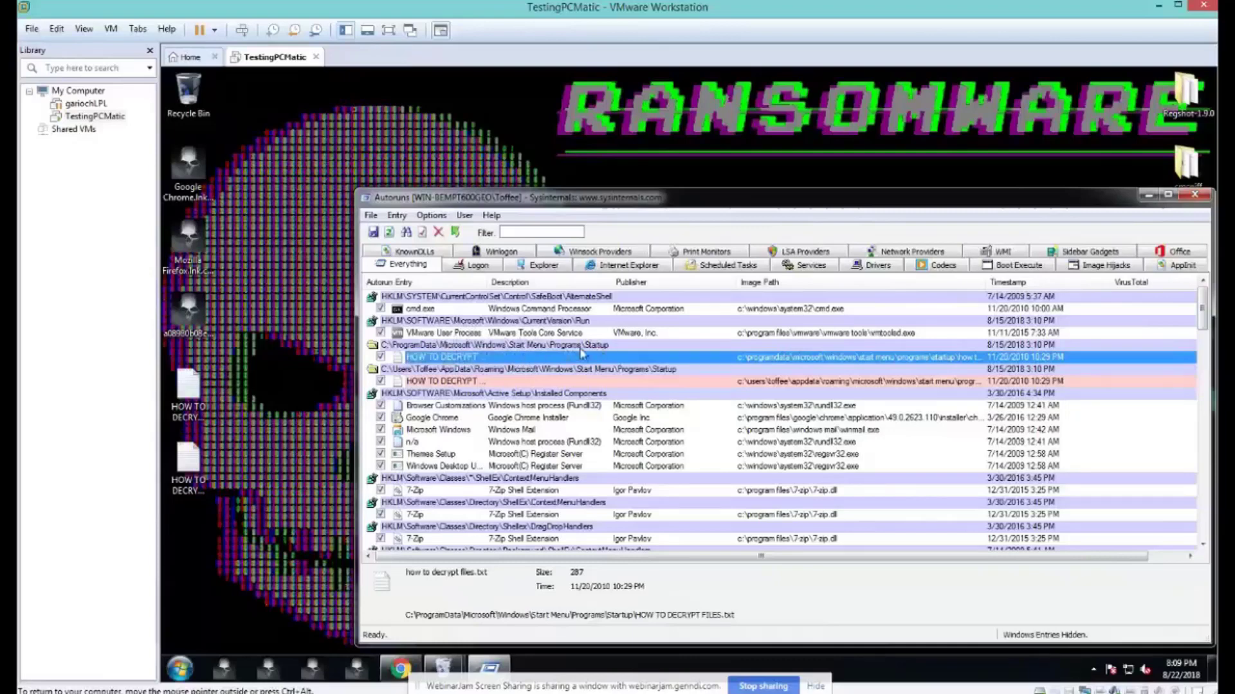
# Step: Open the upper HOW TO DECRYPT FILES.txt ransom note on the desktop
pyautogui.click(202, 394)
pyautogui.doubleClick(203, 395)
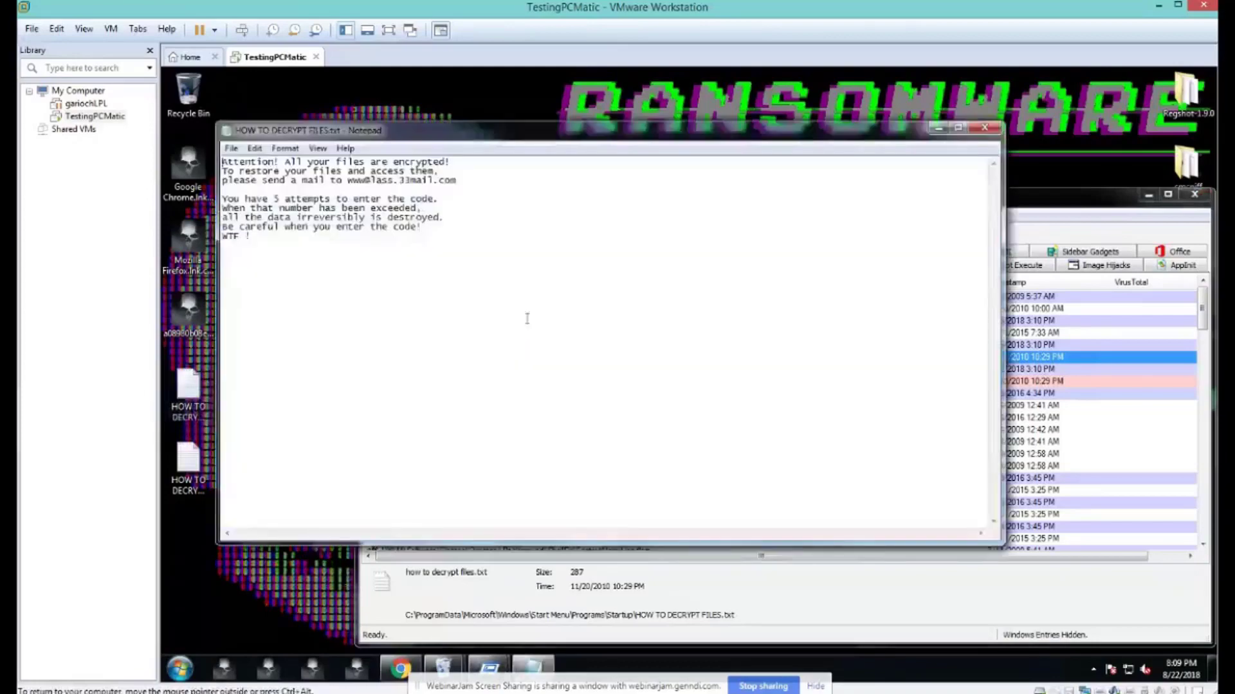
# Step: Read the HOW TO DECRYPT FILES.txt ransom note and close it
pyautogui.moveTo(300, 266); pyautogui.dragTo(221, 158)
pyautogui.click(297, 251)
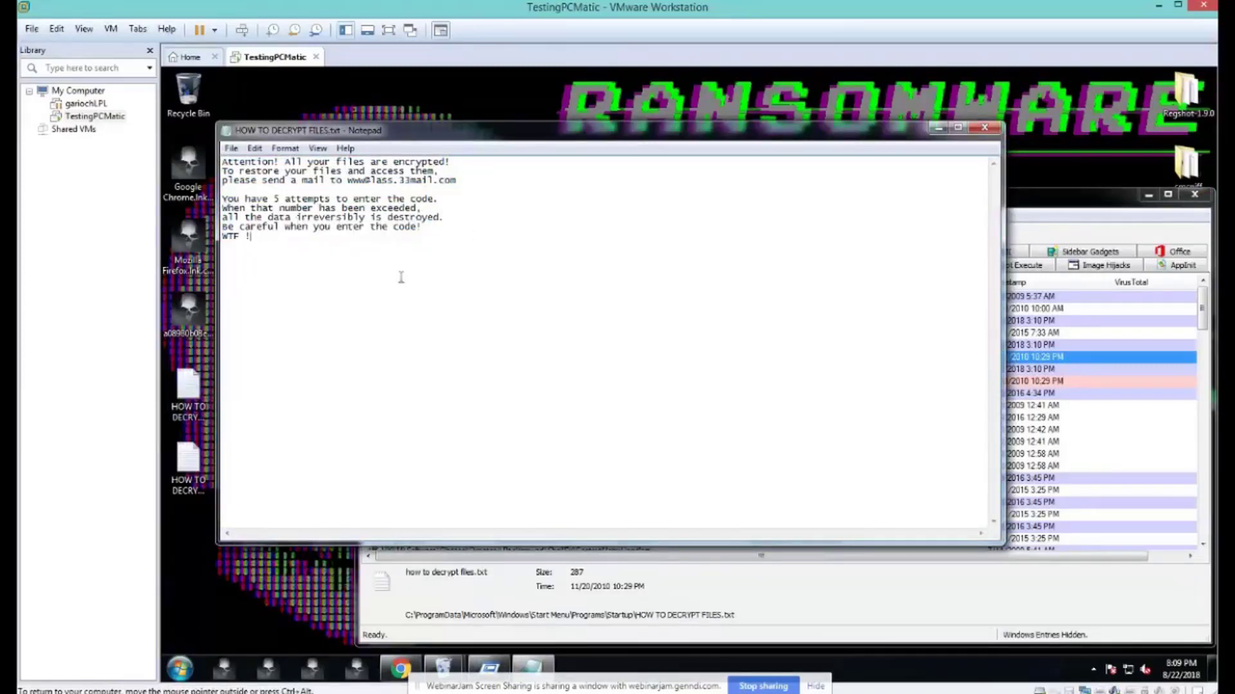
pyautogui.click(984, 127)
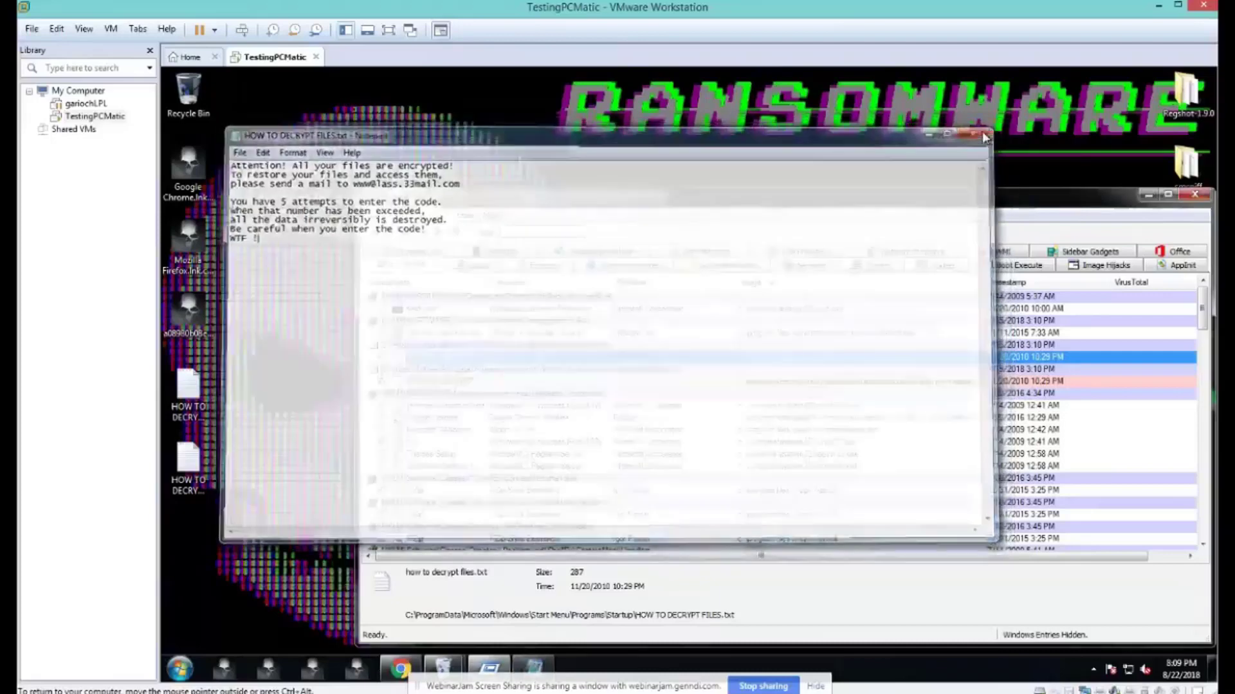
# Step: Delete the HOW TO DECRYPT FILES.txt autorun entries from both the ProgramData and user Startup folders, and minimize Autoruns
pyautogui.rightClick(443, 359)
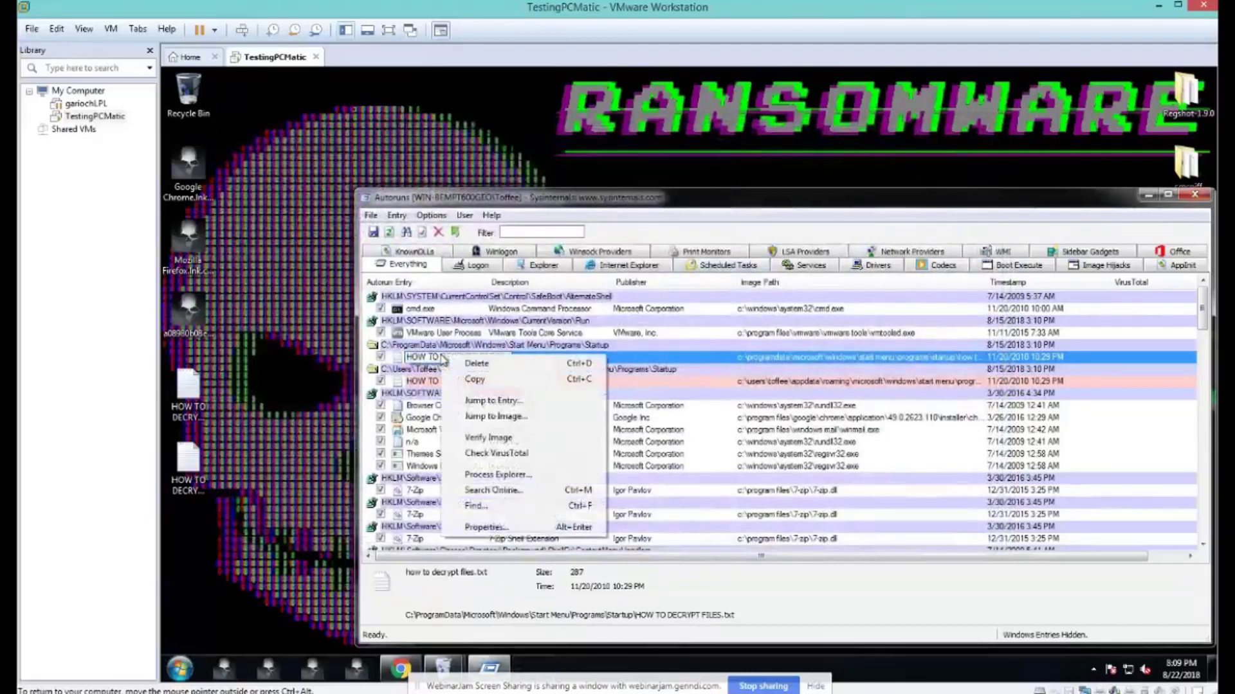
pyautogui.click(476, 364)
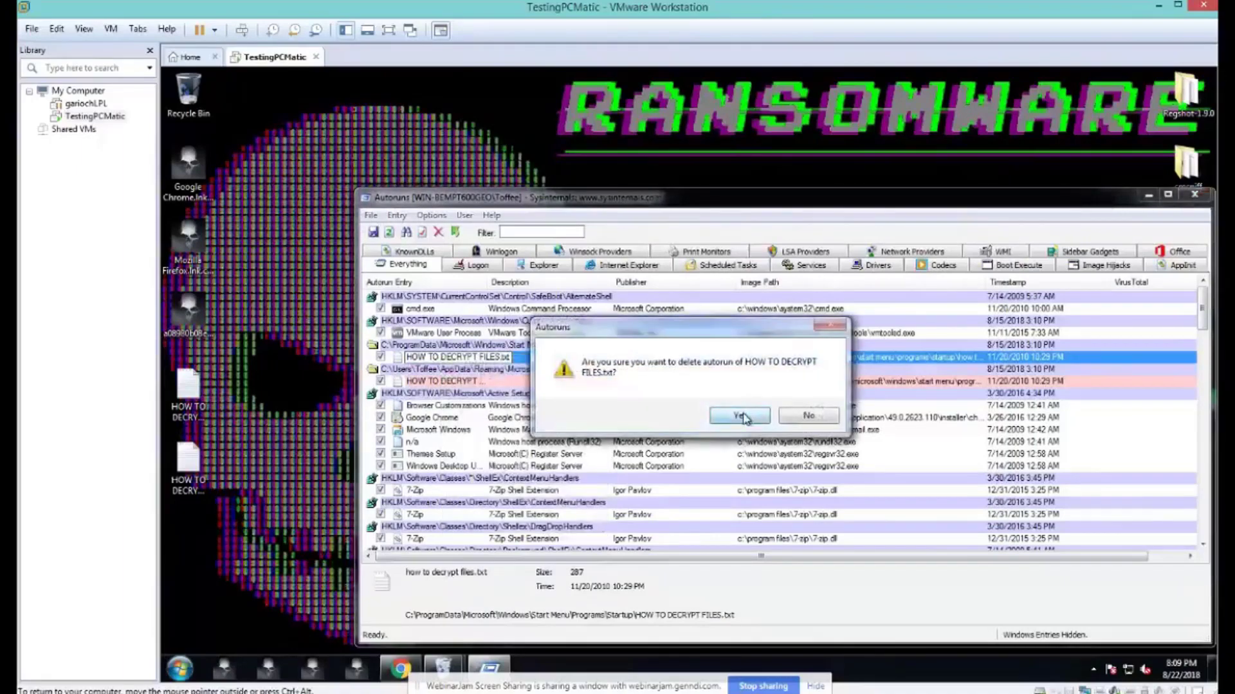
pyautogui.click(739, 416)
pyautogui.rightClick(447, 361)
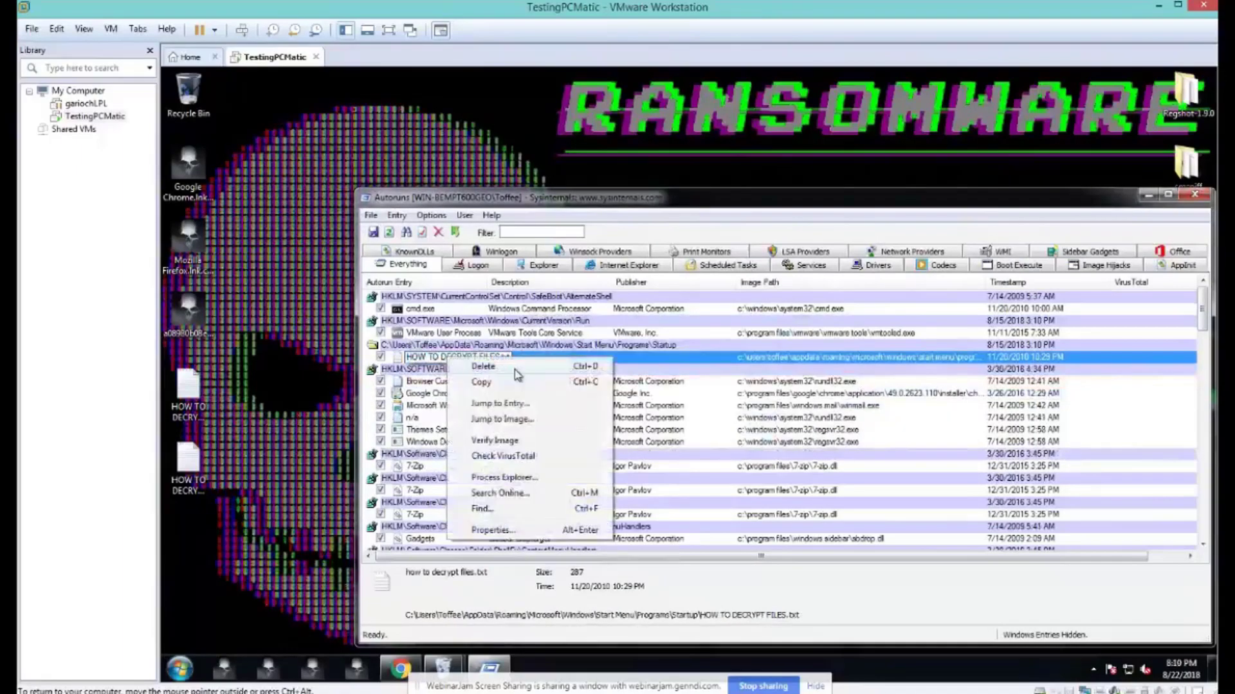
pyautogui.click(515, 370)
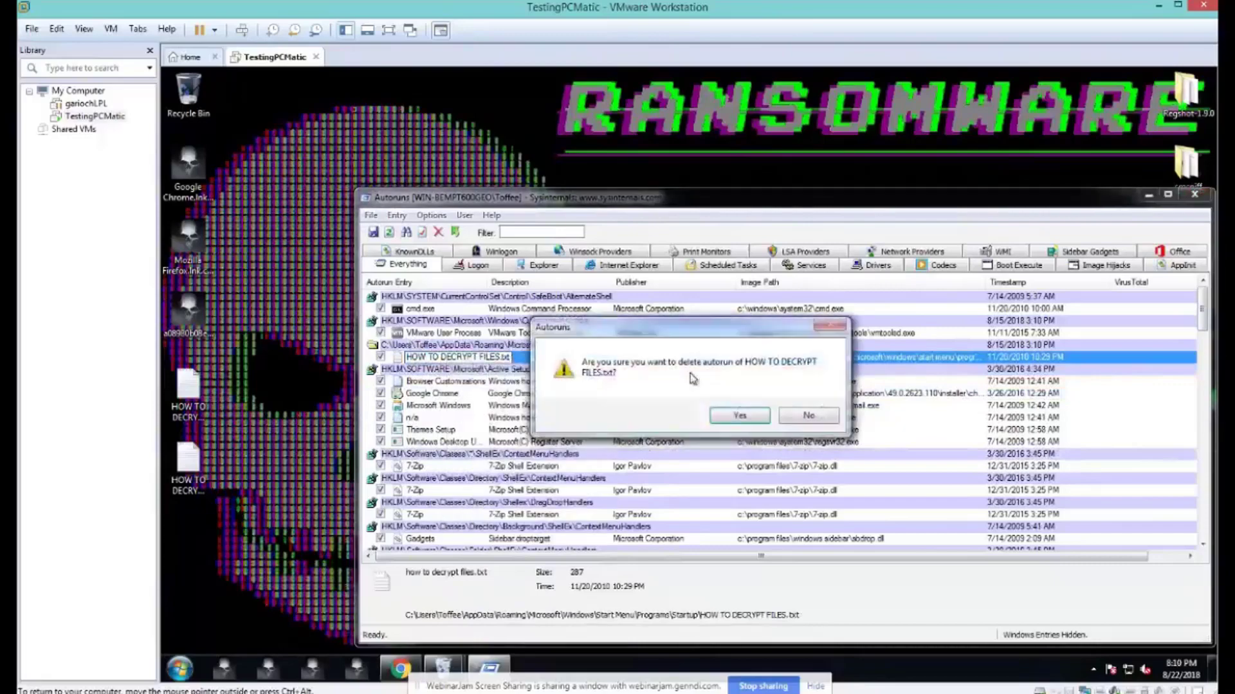
pyautogui.click(729, 412)
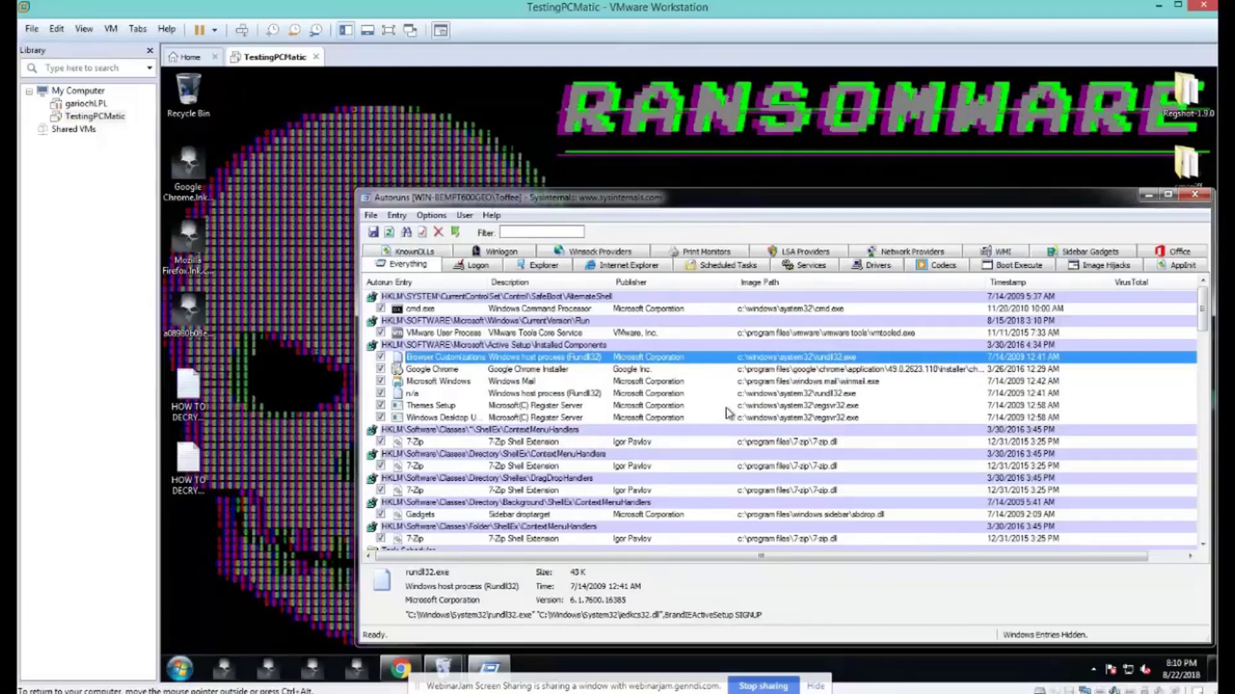
pyautogui.click(1145, 196)
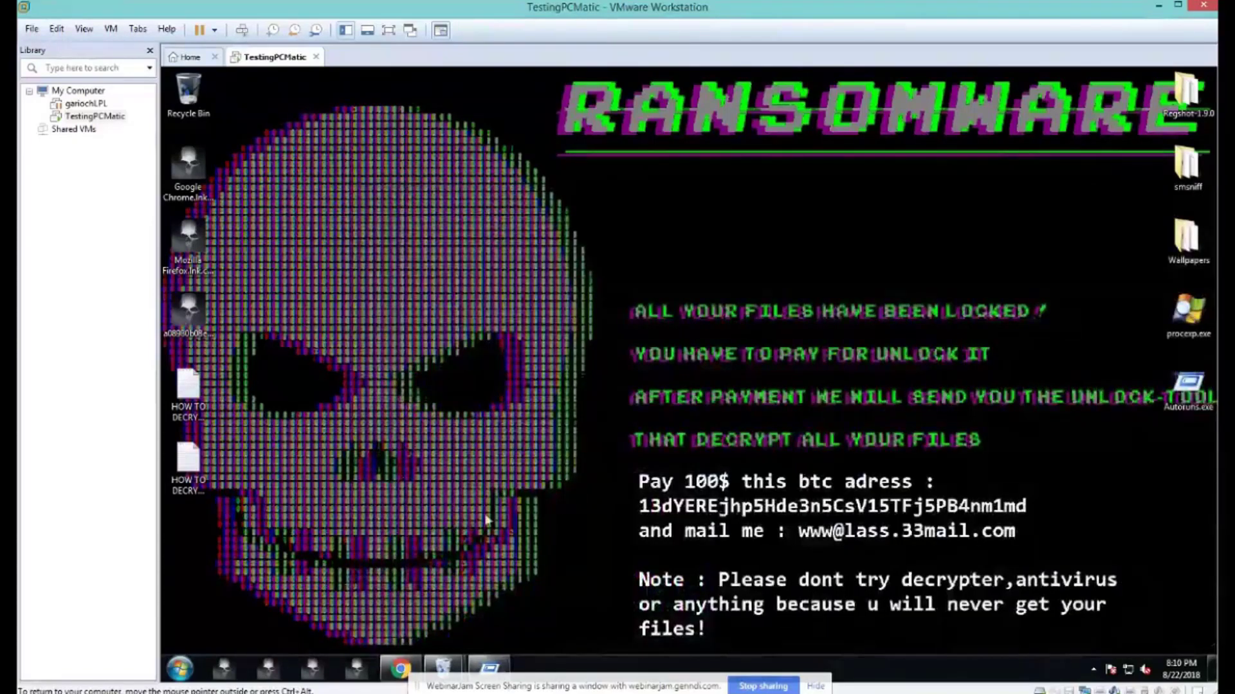
# Step: Switch to the ID Ransomware page in Chrome and choose HOW TO DECRYPT FILES.txt from Documents as the ransom note
pyautogui.click(397, 666)
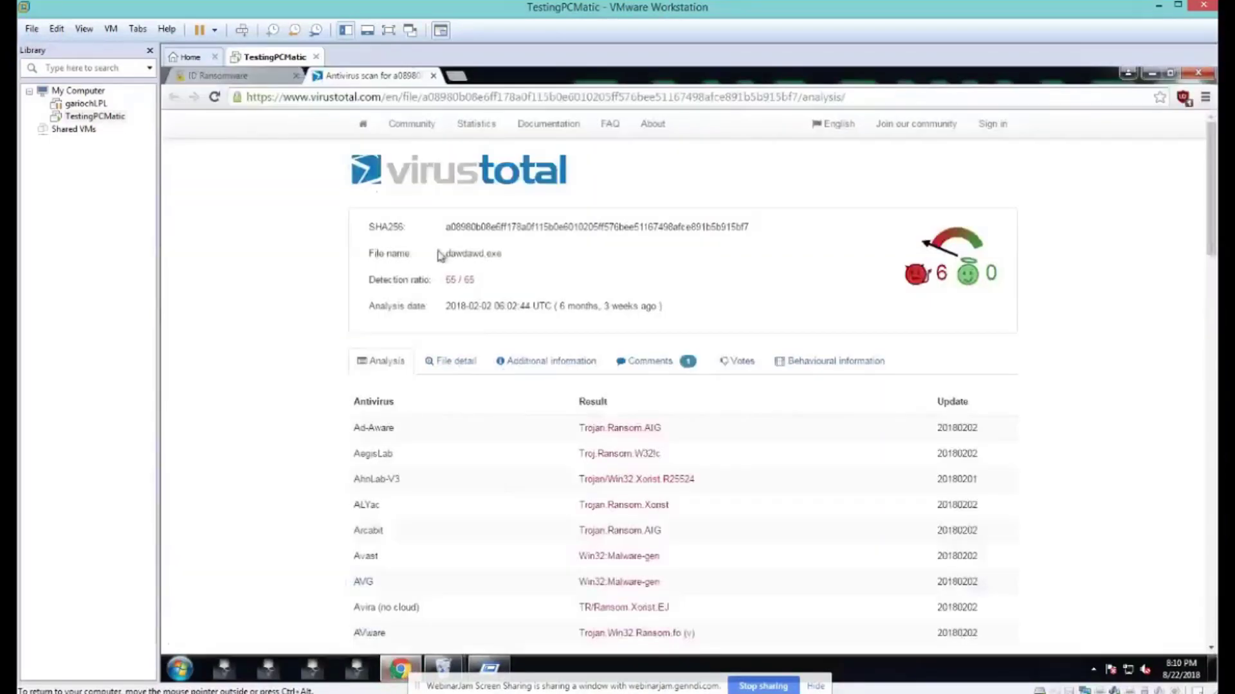
pyautogui.click(250, 76)
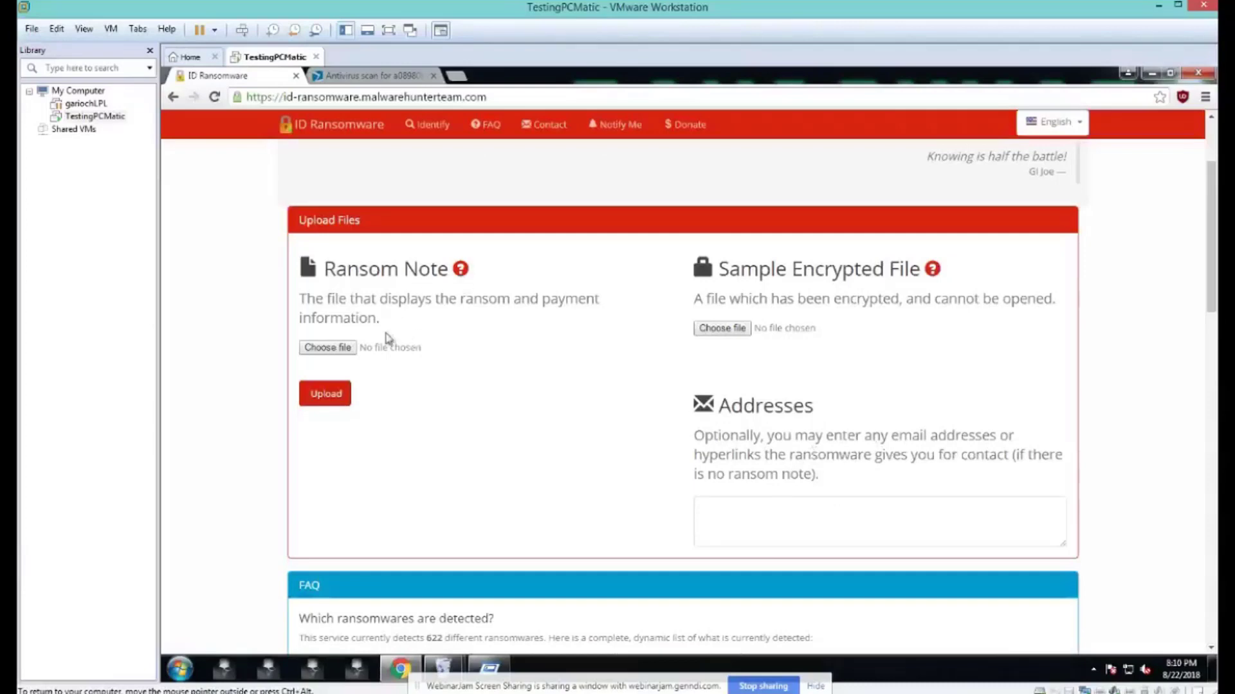
pyautogui.click(339, 349)
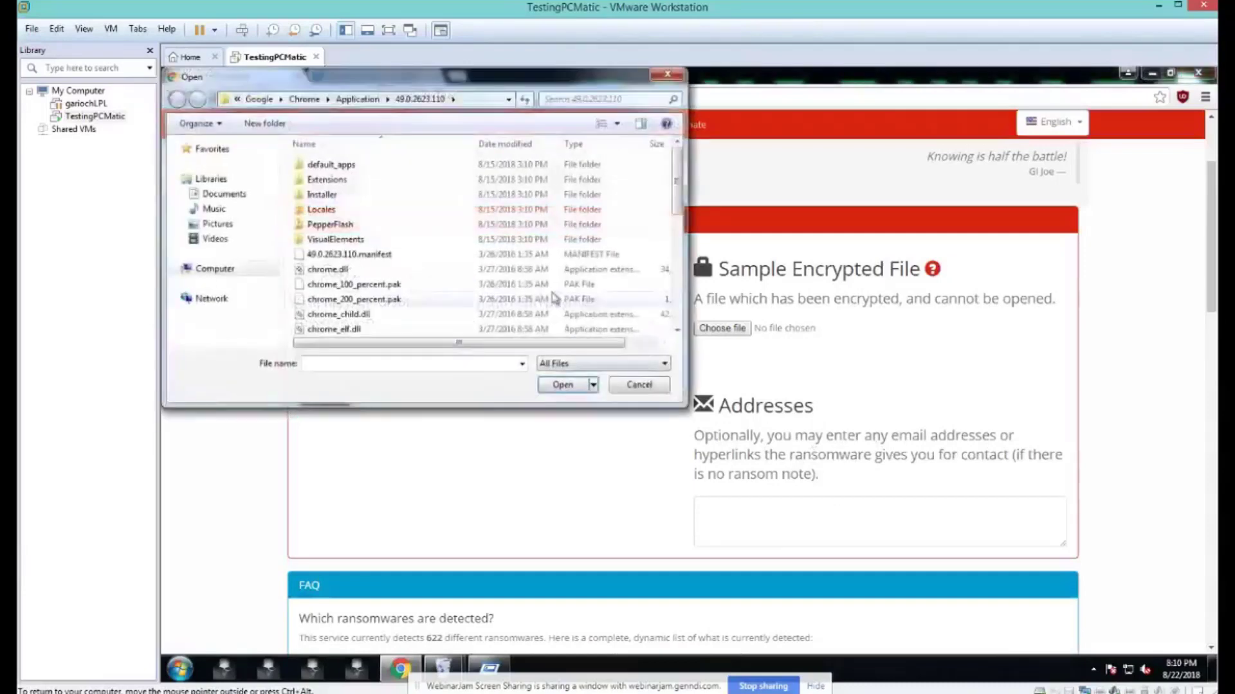
pyautogui.click(231, 194)
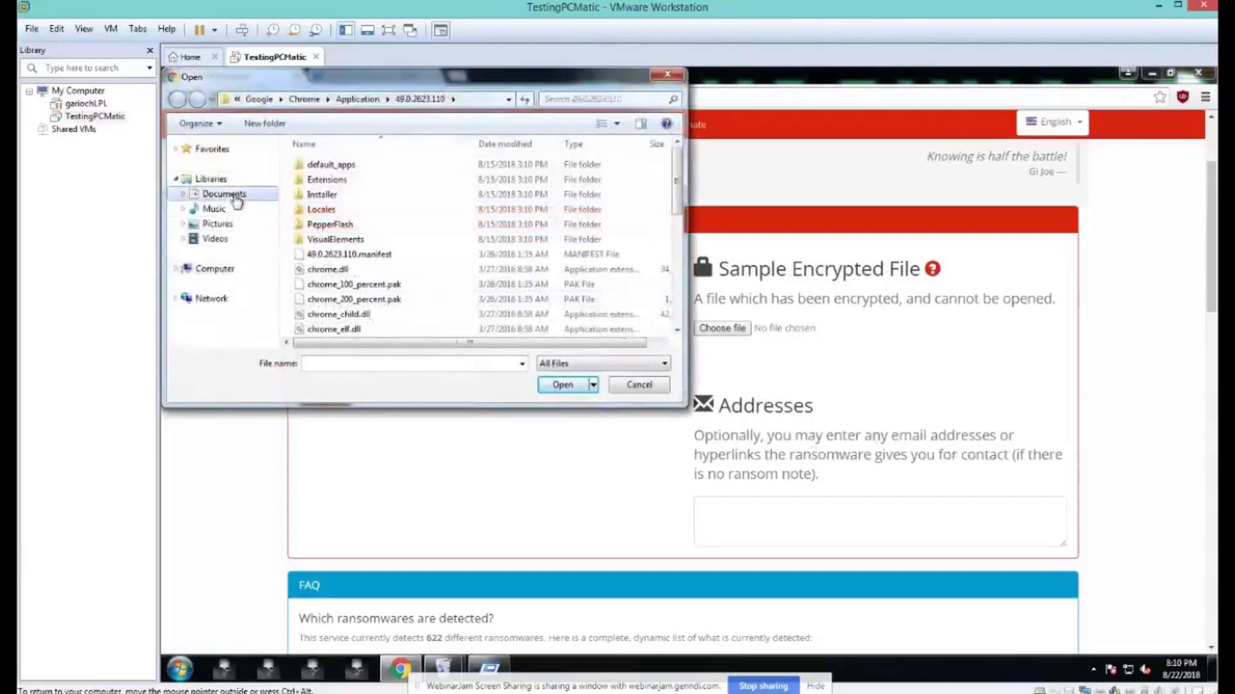
pyautogui.click(354, 205)
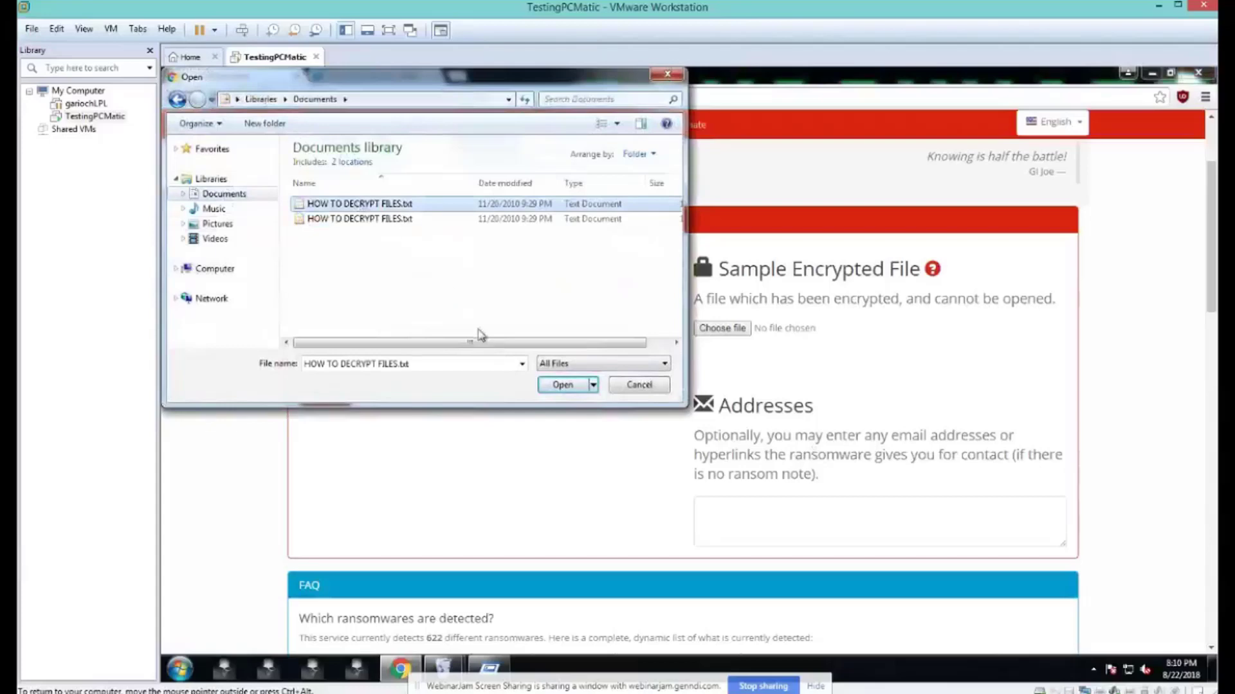
pyautogui.click(563, 385)
# Step: Choose Chrysanthemum.jpg.cryptedx from Sample Pictures as the sample encrypted file and upload both files for identification
pyautogui.click(722, 328)
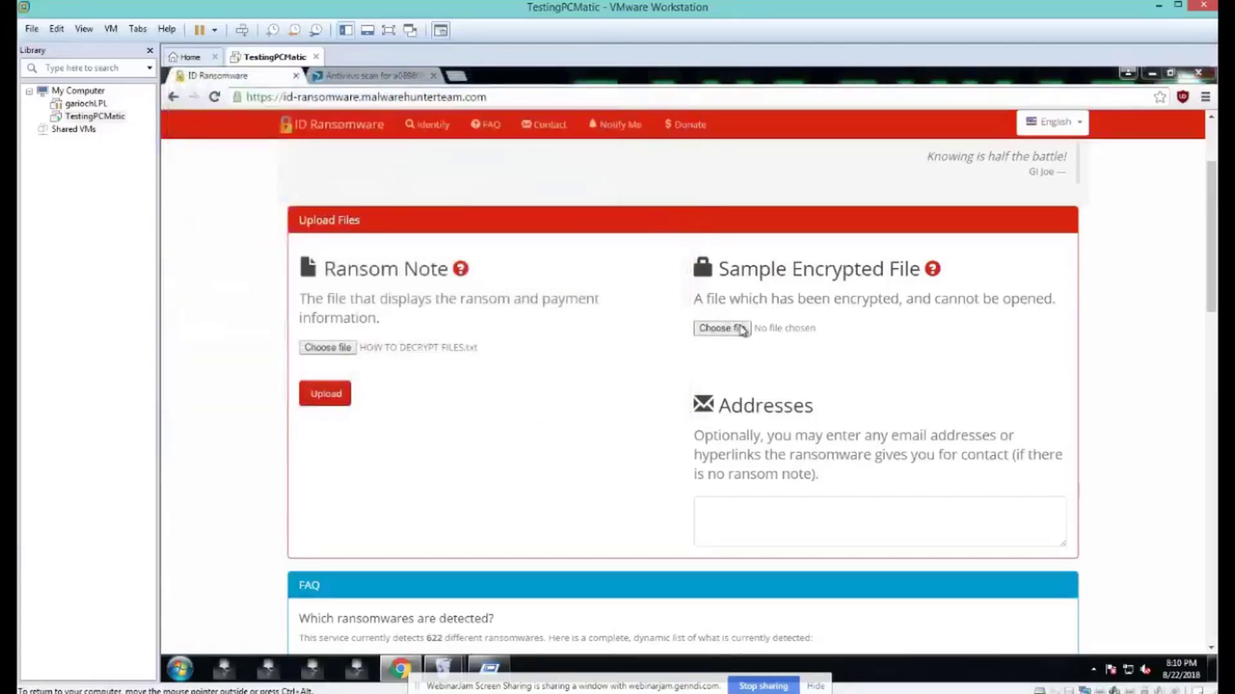
pyautogui.click(220, 225)
pyautogui.doubleClick(326, 217)
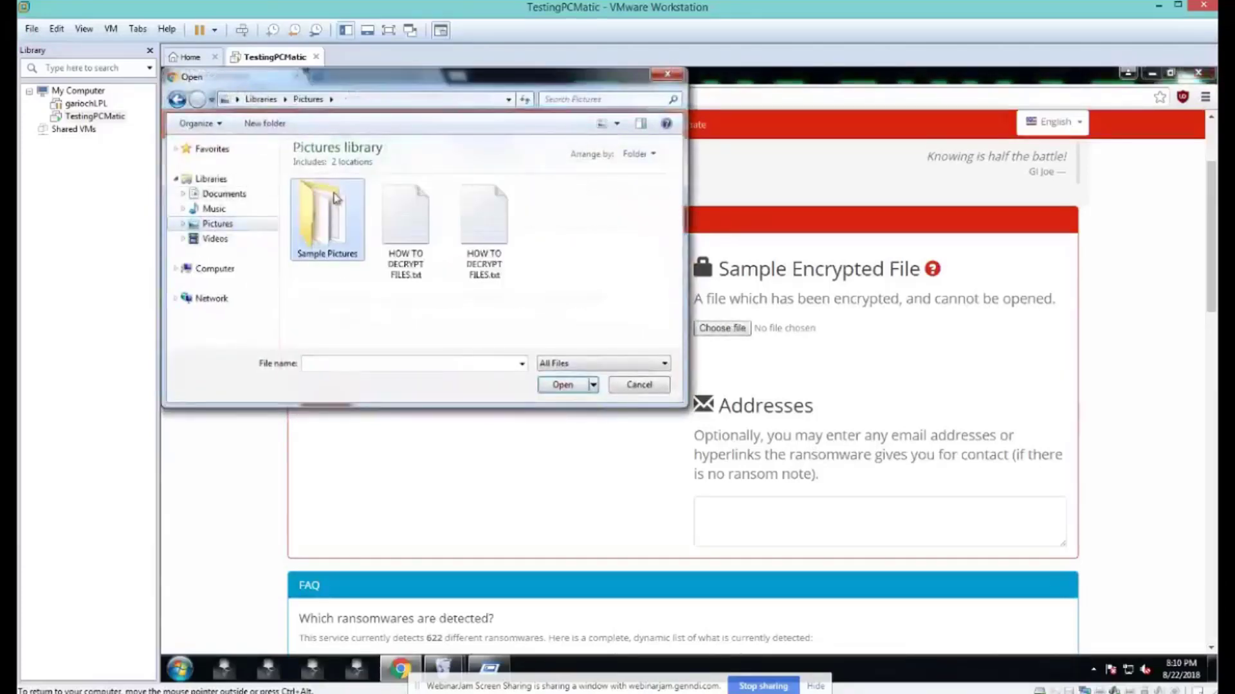
pyautogui.click(327, 222)
pyautogui.click(562, 384)
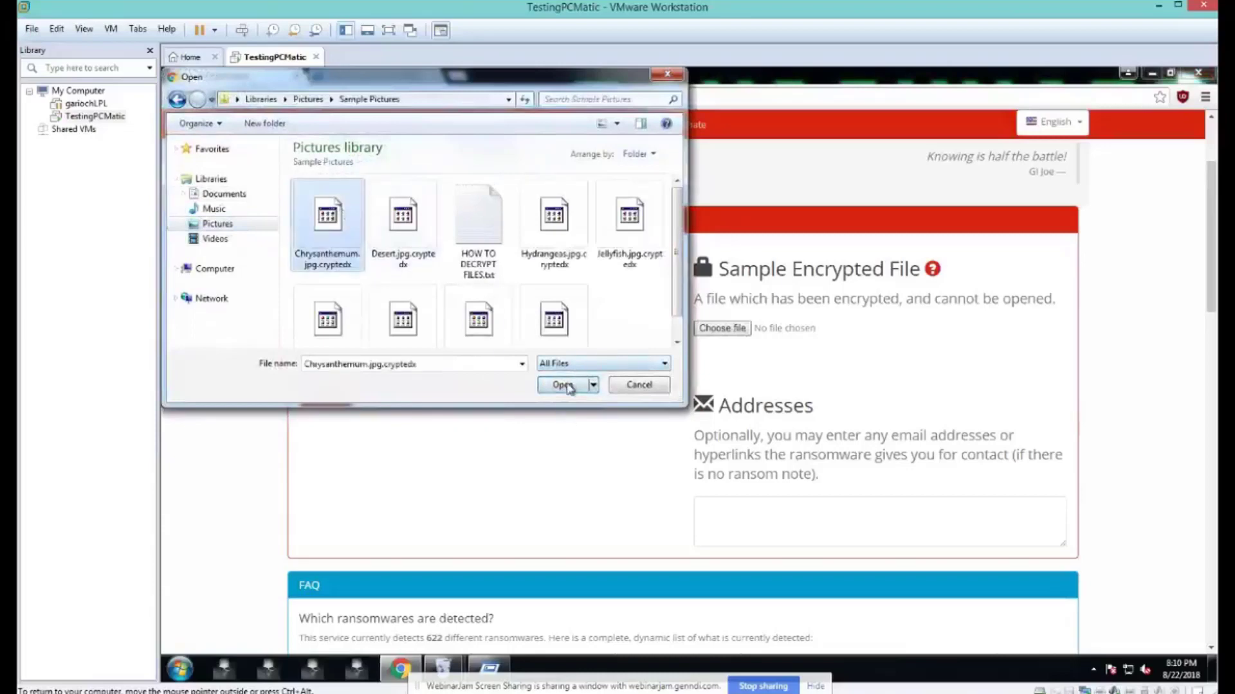
pyautogui.click(325, 394)
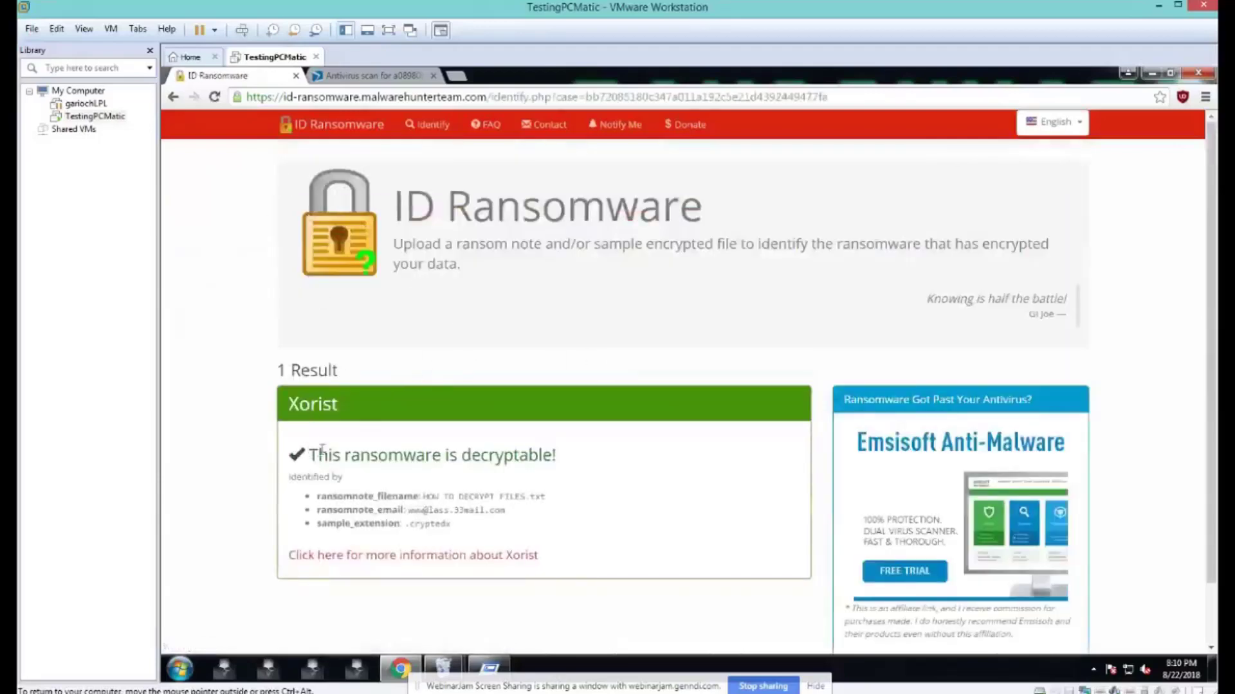
# Step: Open the linked article with more information about Xorist and download the DECRYPT_XORIST.EXE decryptor from it
pyautogui.scroll(-2, 348, 404)
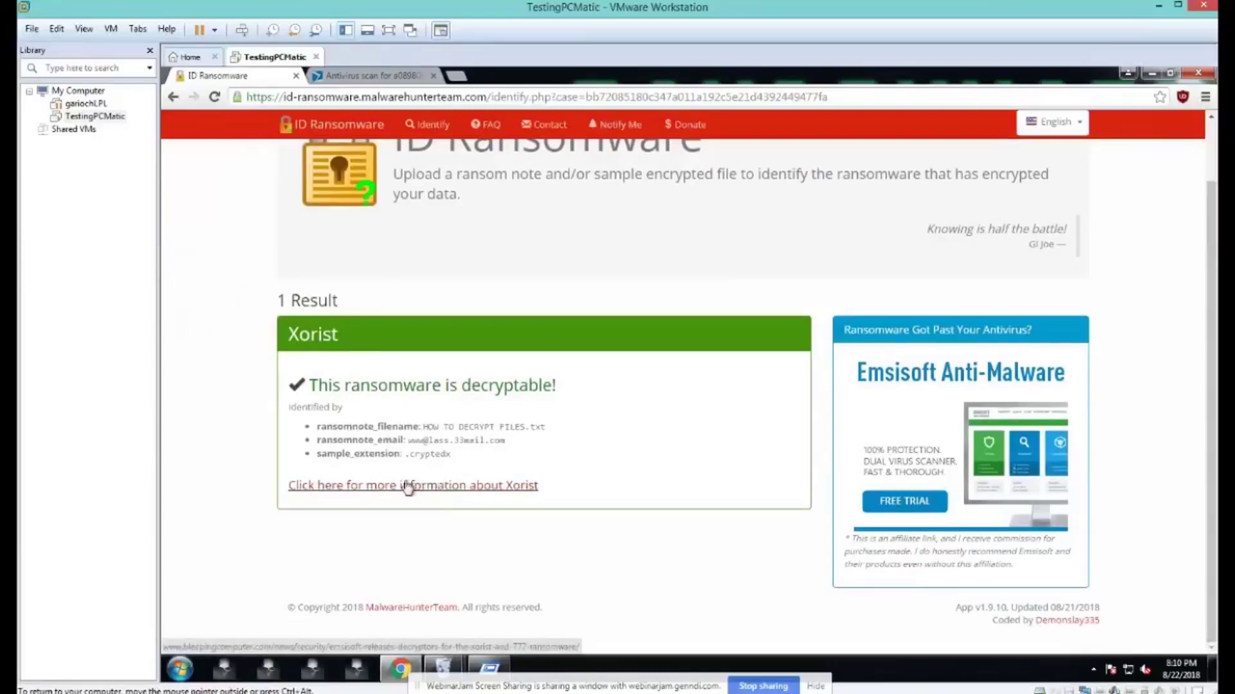
pyautogui.click(476, 489)
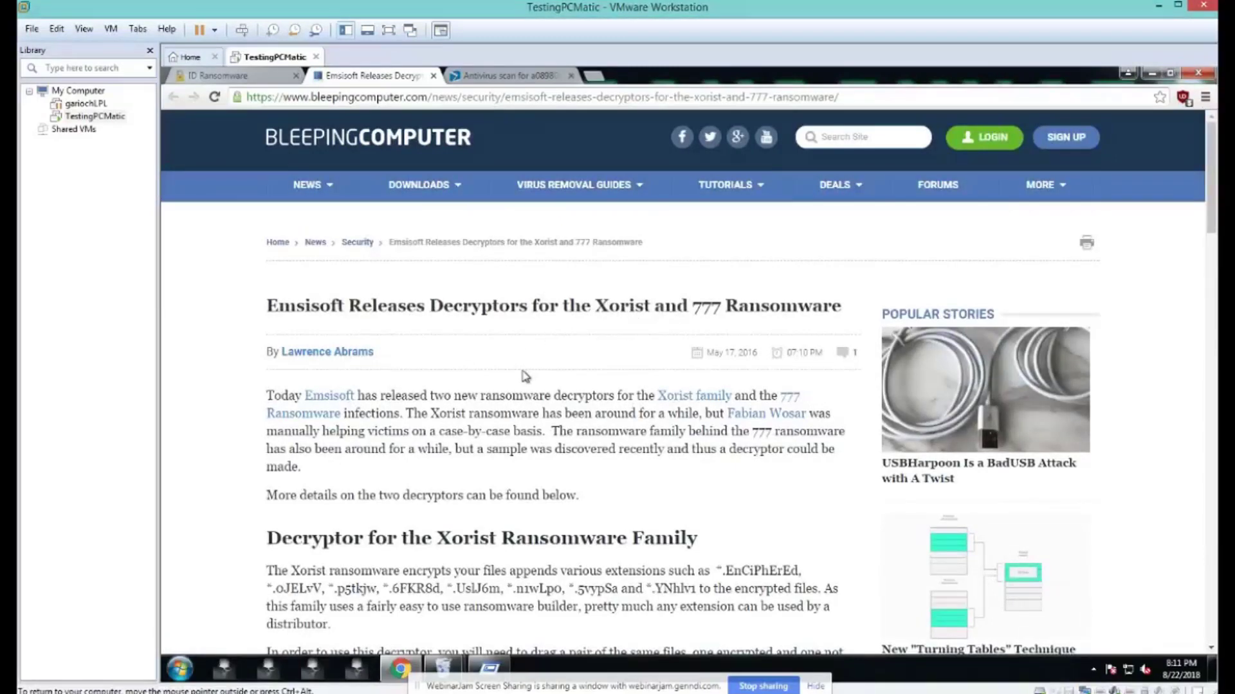
pyautogui.scroll(-1, 524, 376)
pyautogui.scroll(-3, 525, 376)
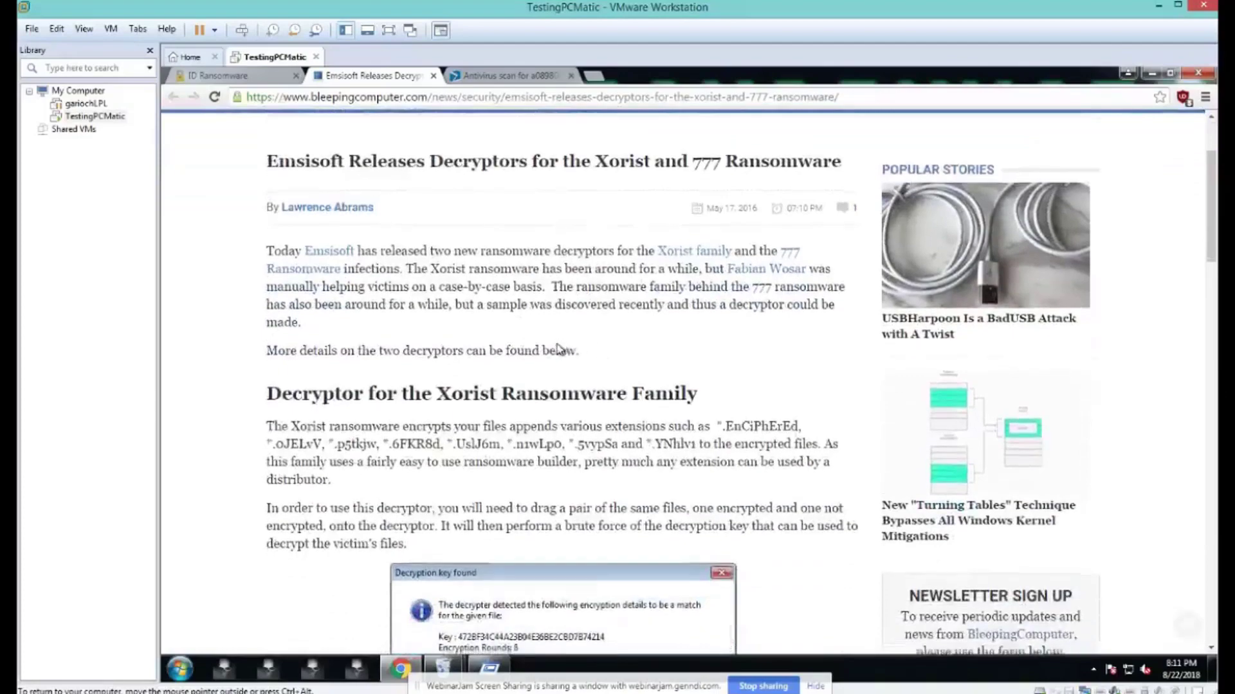
pyautogui.scroll(-5, 475, 353)
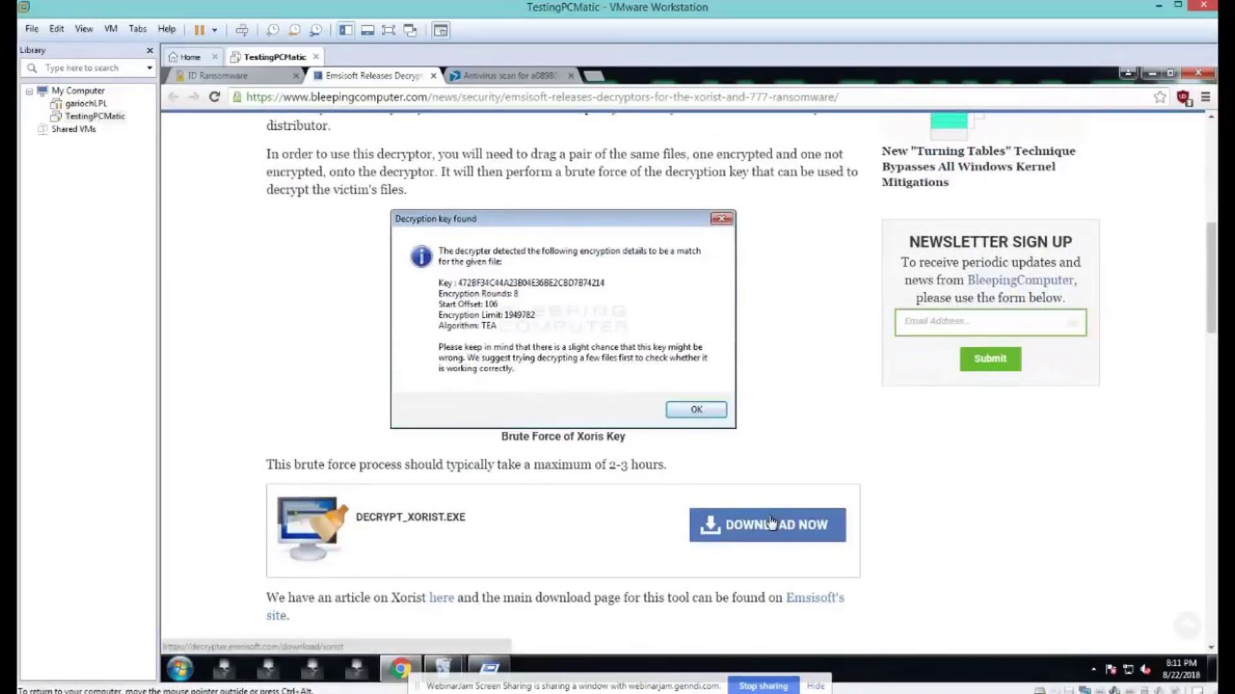
pyautogui.click(771, 522)
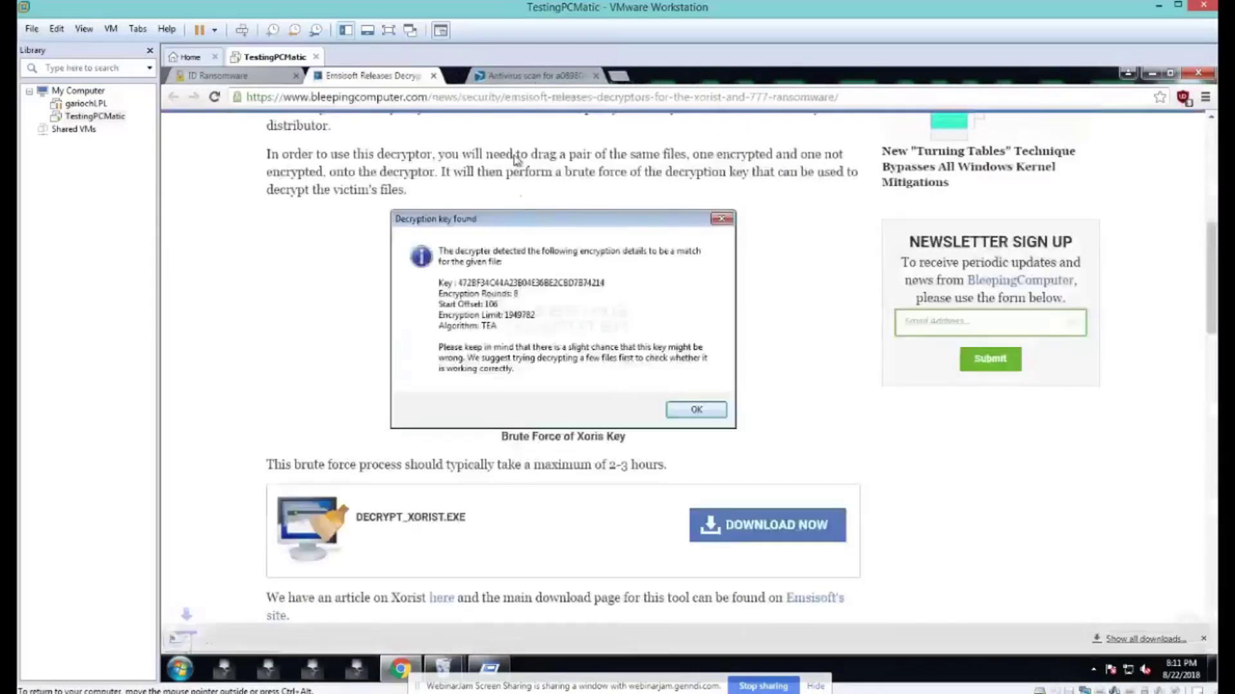
# Step: Place the downloaded decrypt_Xorist.exe on the desktop and minimize the browser
pyautogui.doubleClick(711, 76)
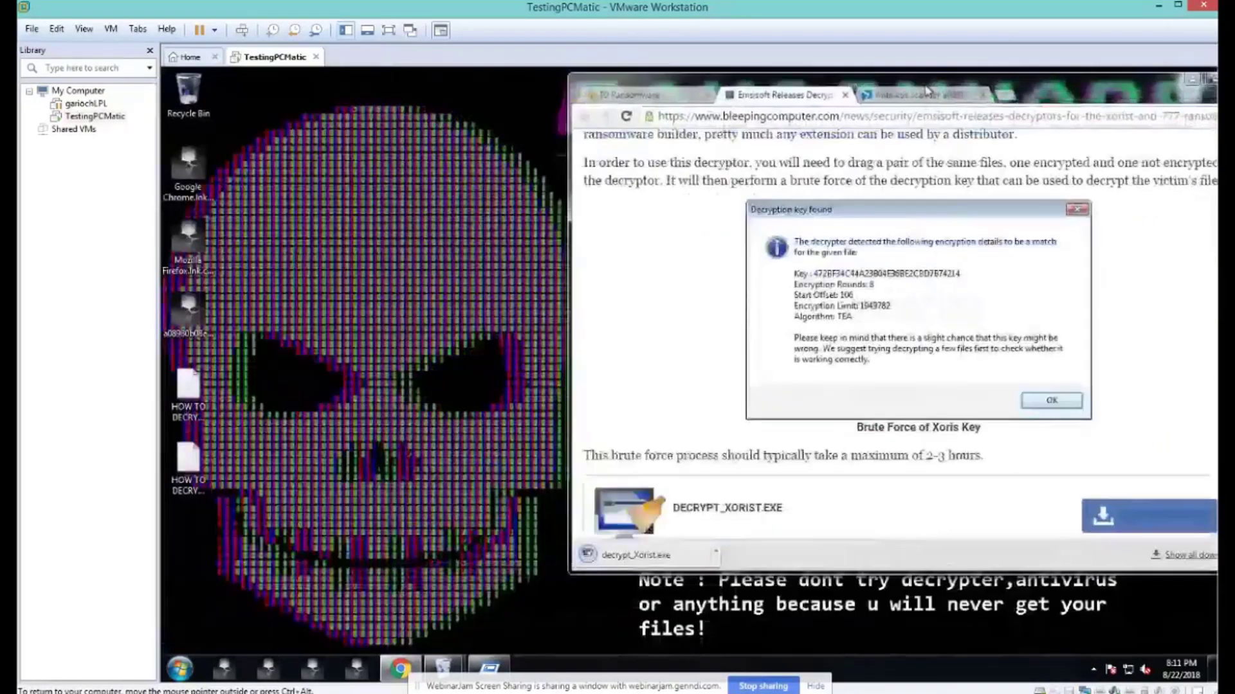
pyautogui.moveTo(616, 547); pyautogui.dragTo(189, 540)
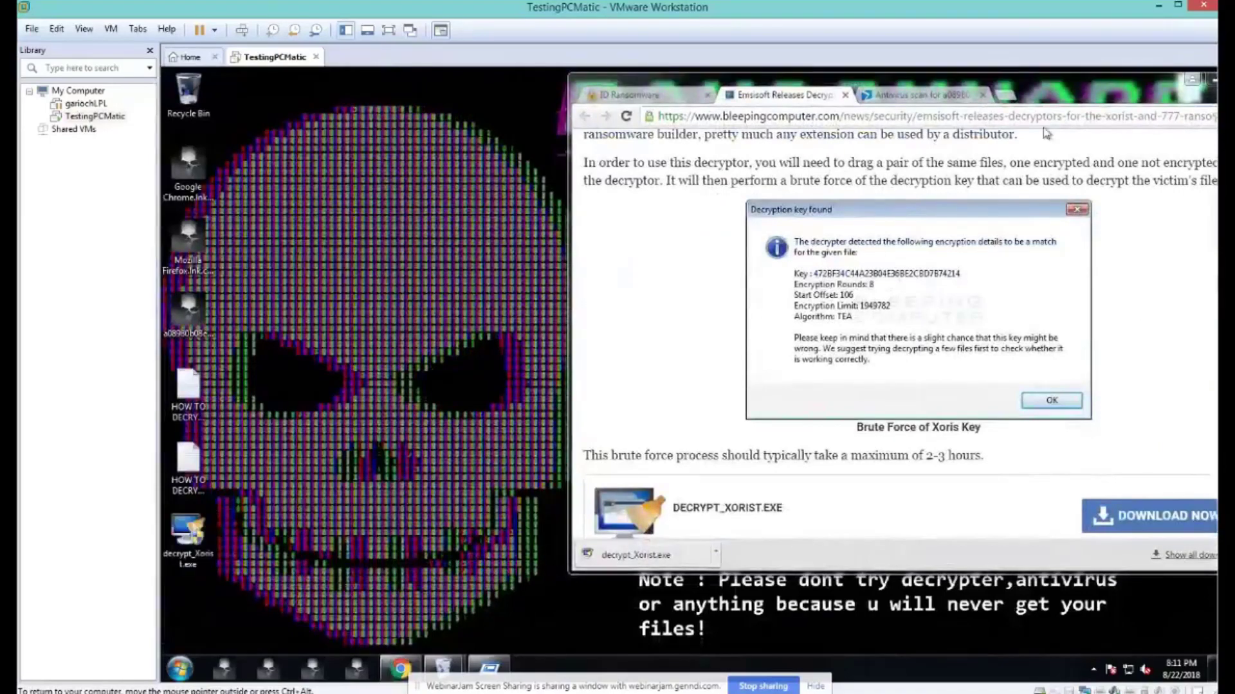
pyautogui.moveTo(1214, 84); pyautogui.dragTo(1130, 94)
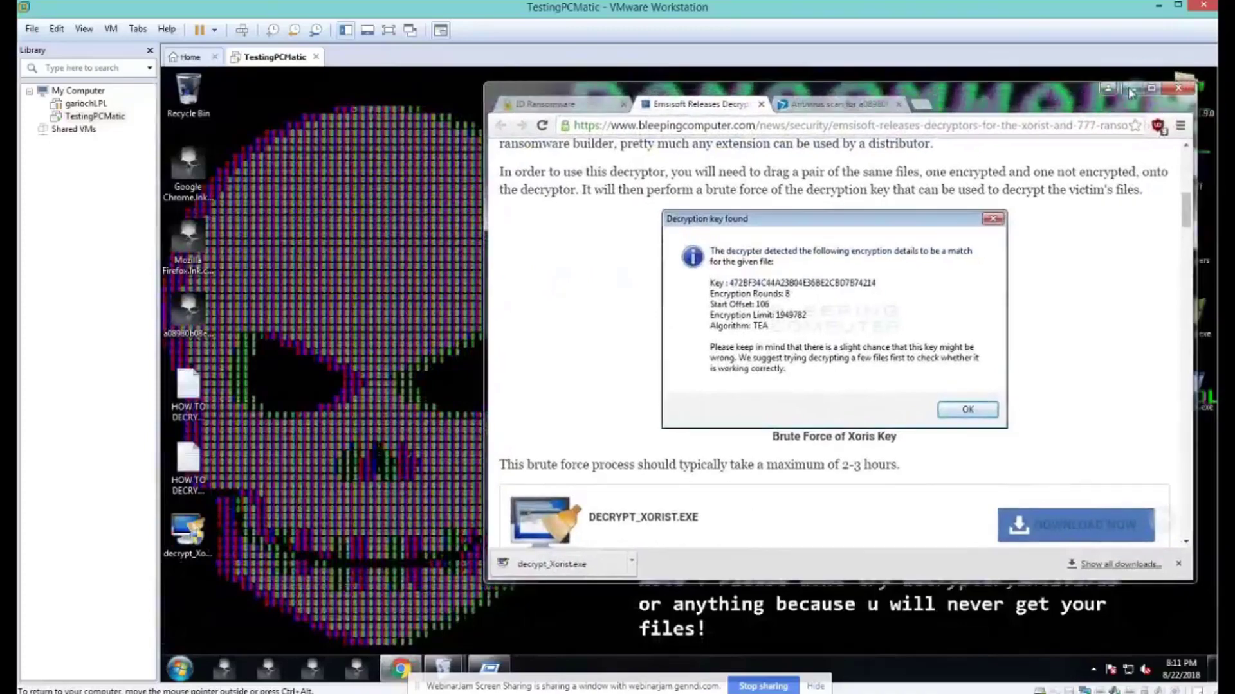
pyautogui.click(1131, 89)
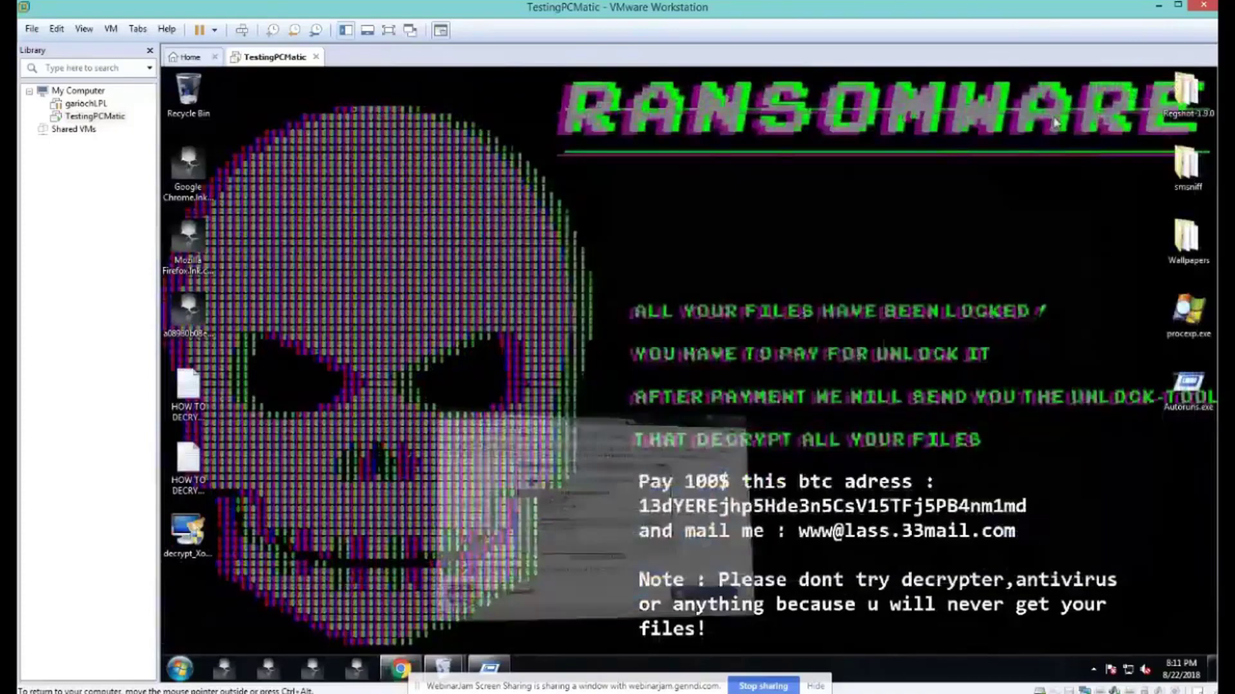
# Step: Move 530200.jpg.cryptedx from the Wallpapers folder to the desktop and place the unencrypted original 530200.jpg beneath it
pyautogui.doubleClick(1188, 241)
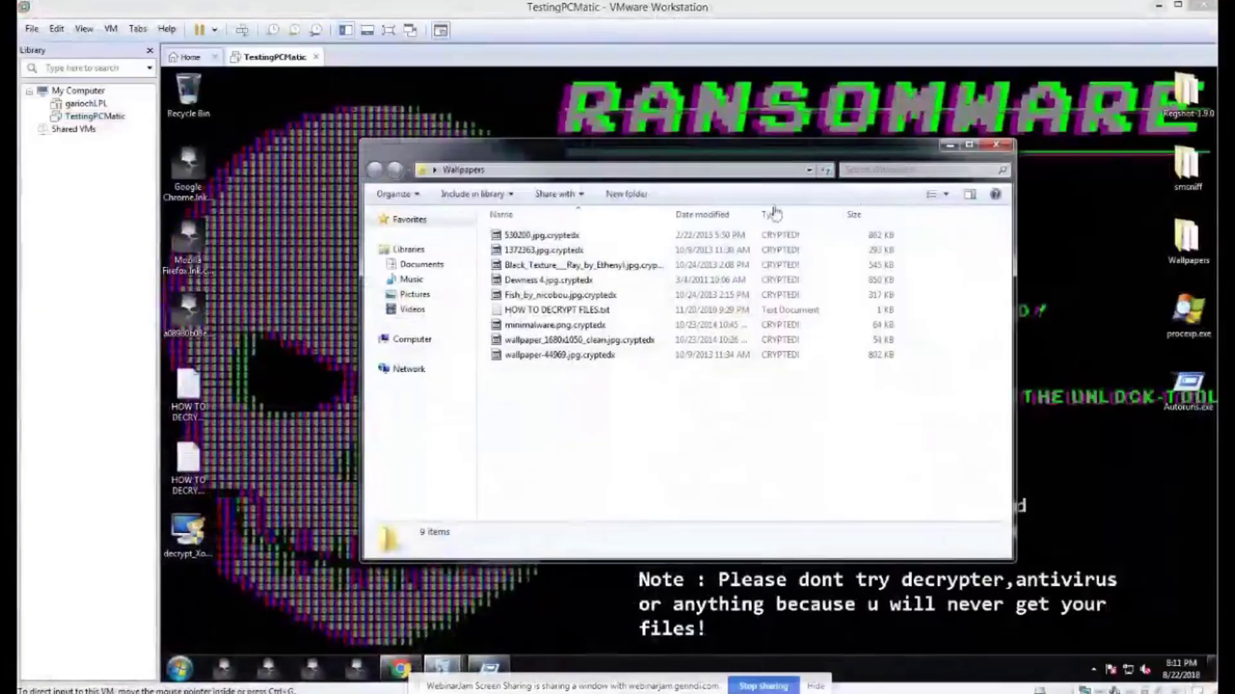
pyautogui.click(552, 246)
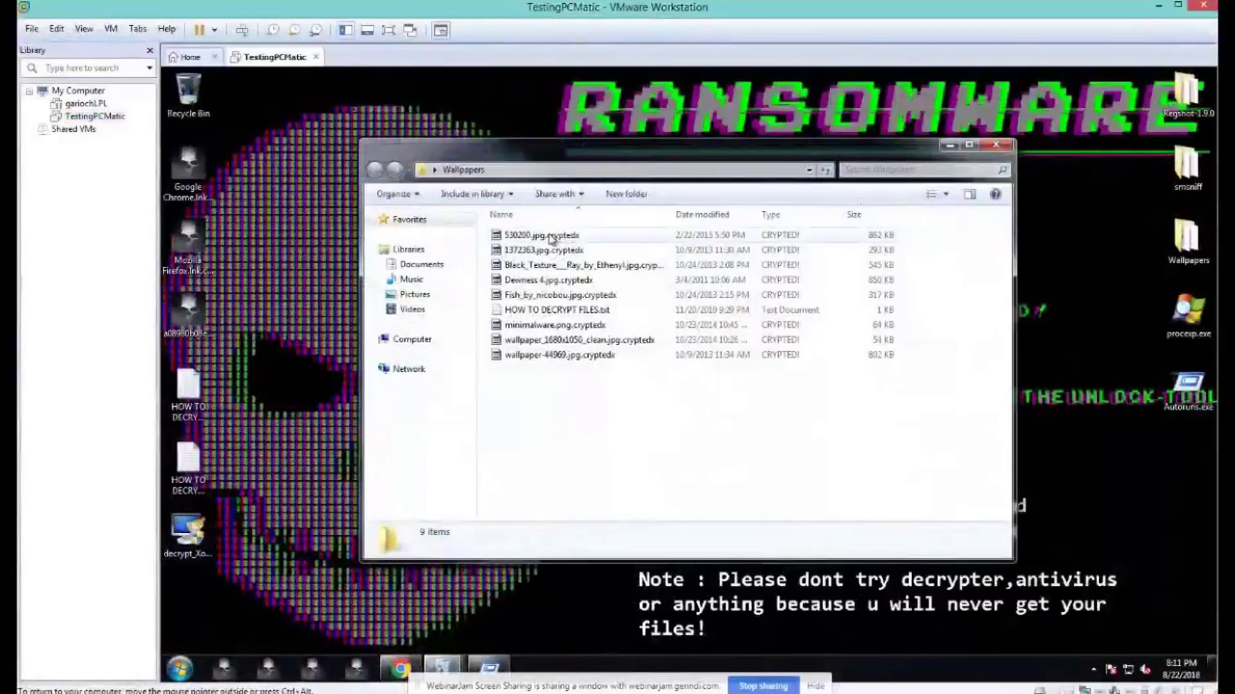
pyautogui.moveTo(551, 238); pyautogui.dragTo(283, 391)
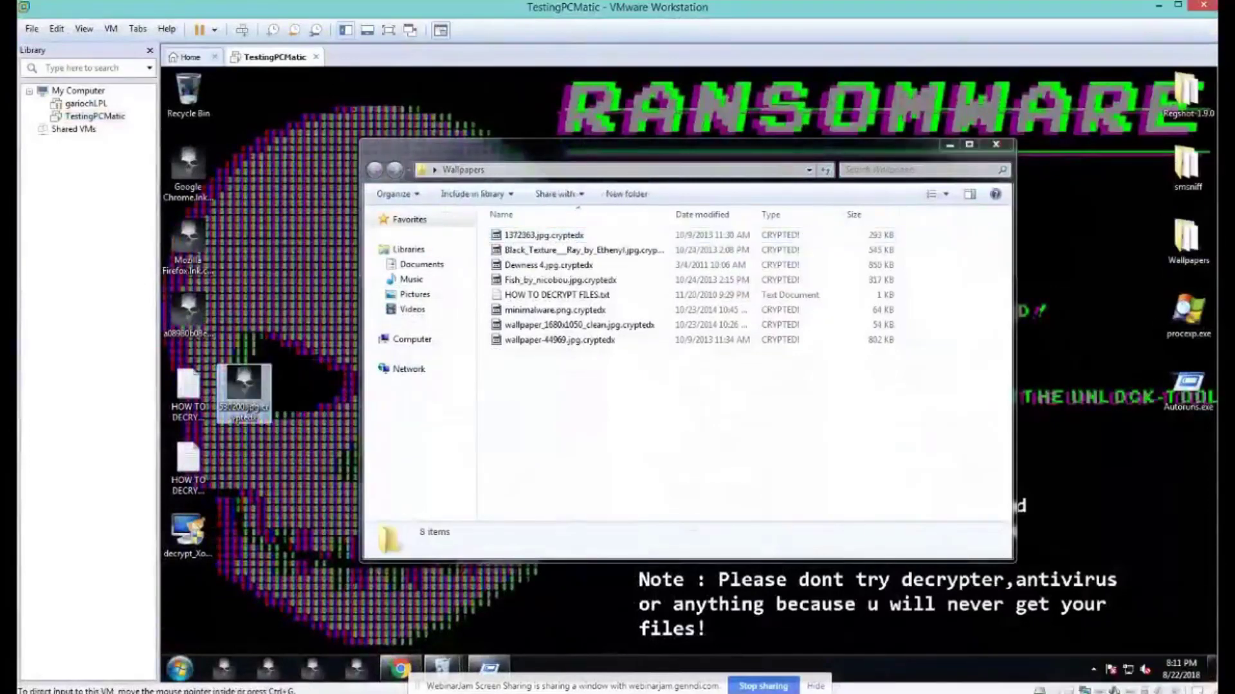
pyautogui.moveTo(1050, 375); pyautogui.dragTo(246, 466)
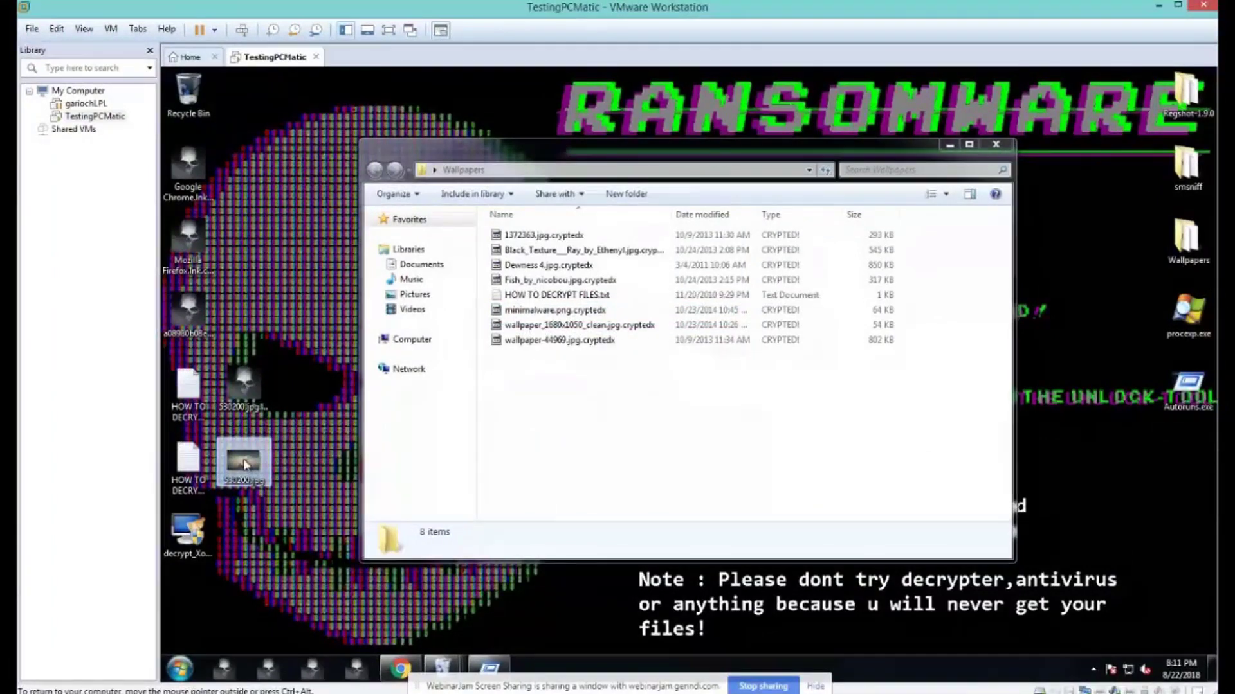
# Step: Run decrypt_Xorist.exe on the desktop pair of 530200.jpg.cryptedx and 530200.jpg to brute-force the decryption key
pyautogui.moveTo(255, 453)
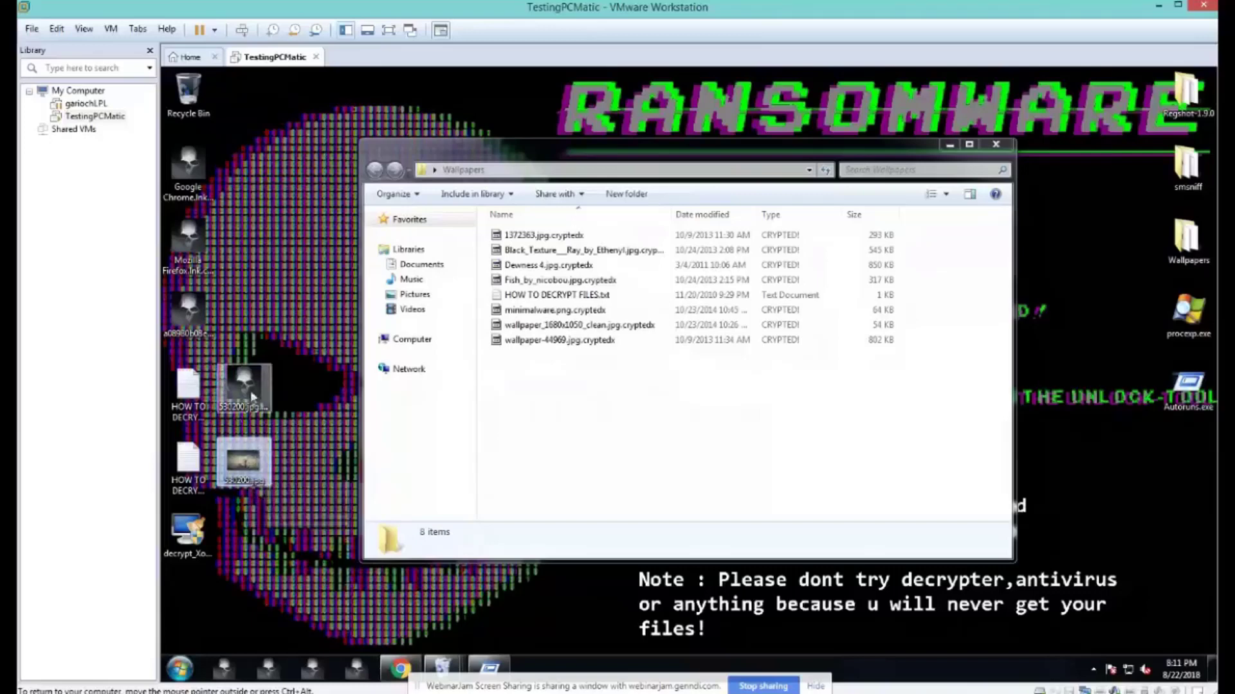
pyautogui.moveTo(249, 398)
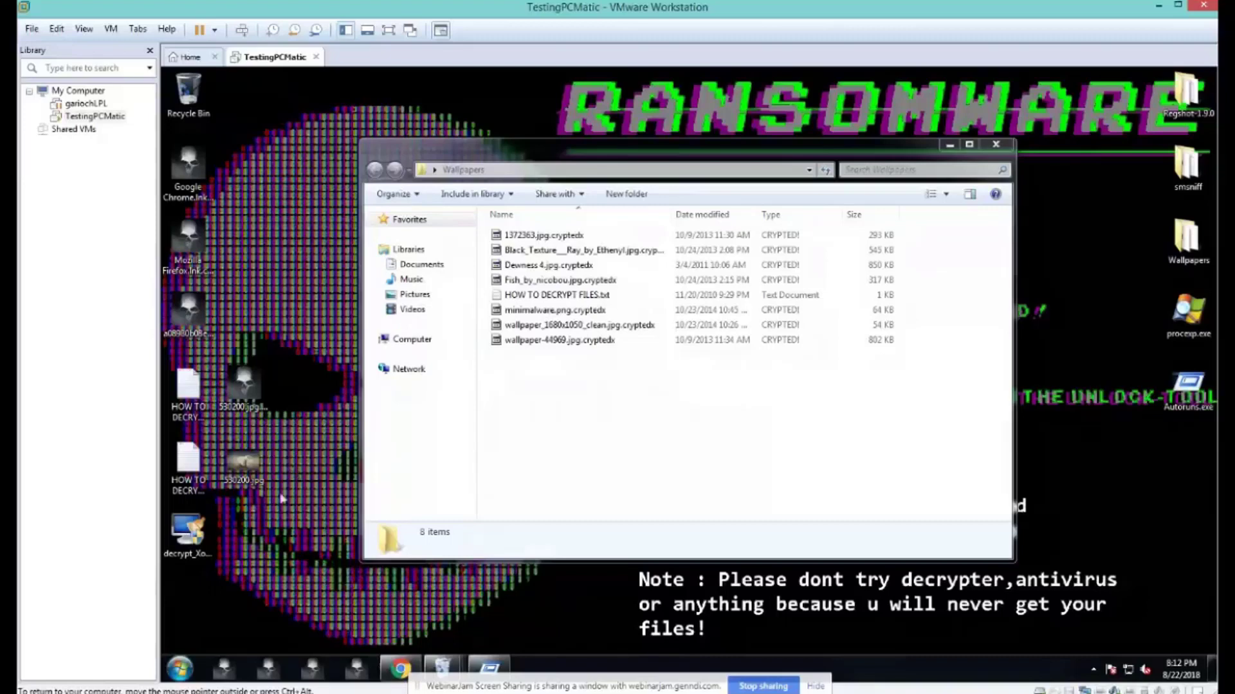
pyautogui.moveTo(261, 450); pyautogui.dragTo(191, 530)
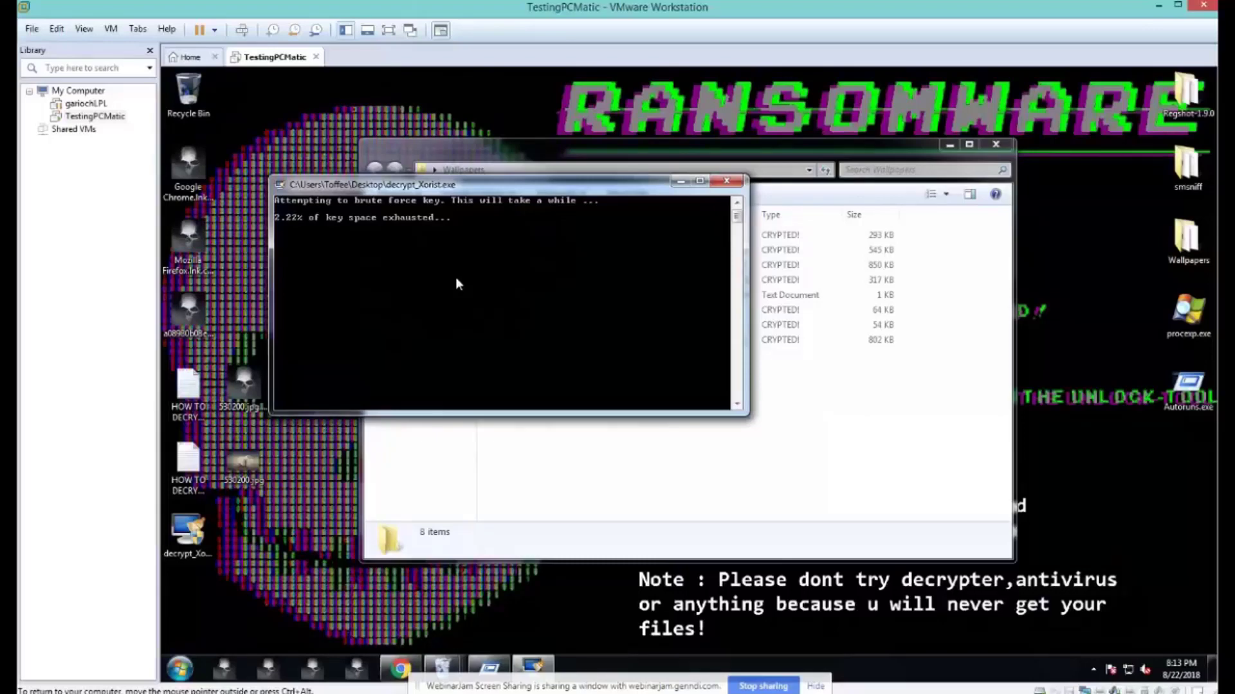
pyautogui.moveTo(400, 669)
pyautogui.click(241, 478)
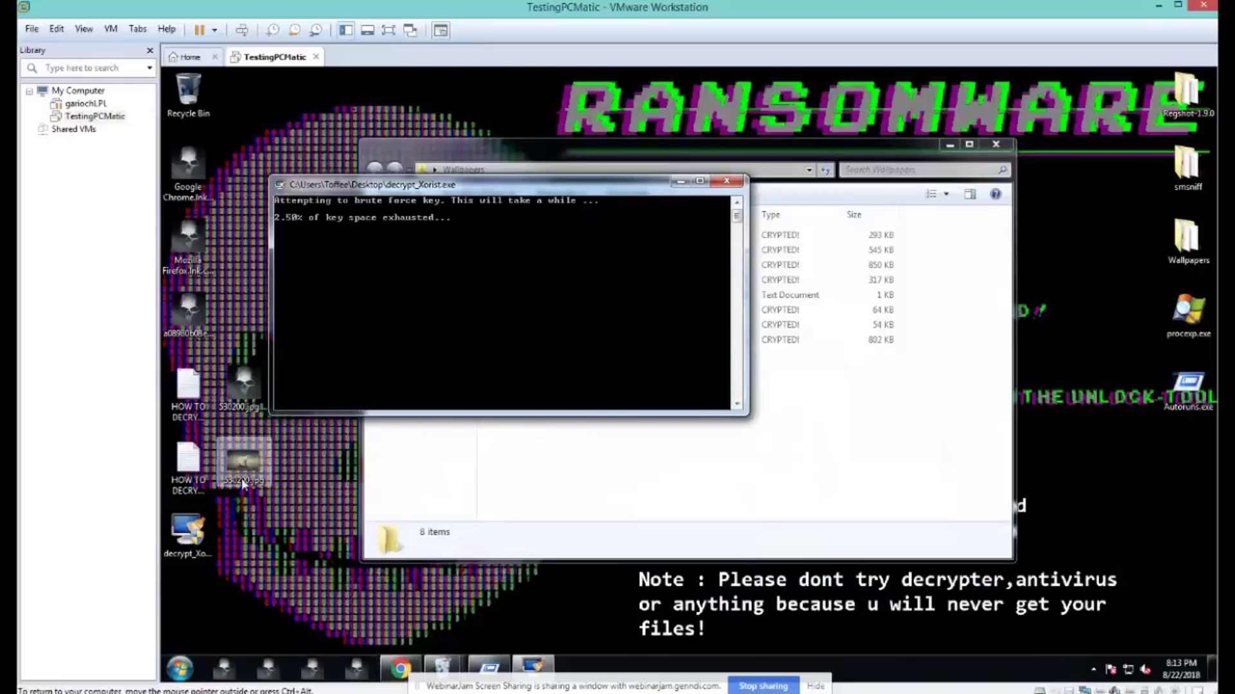
pyautogui.click(244, 386)
pyautogui.press('Down')
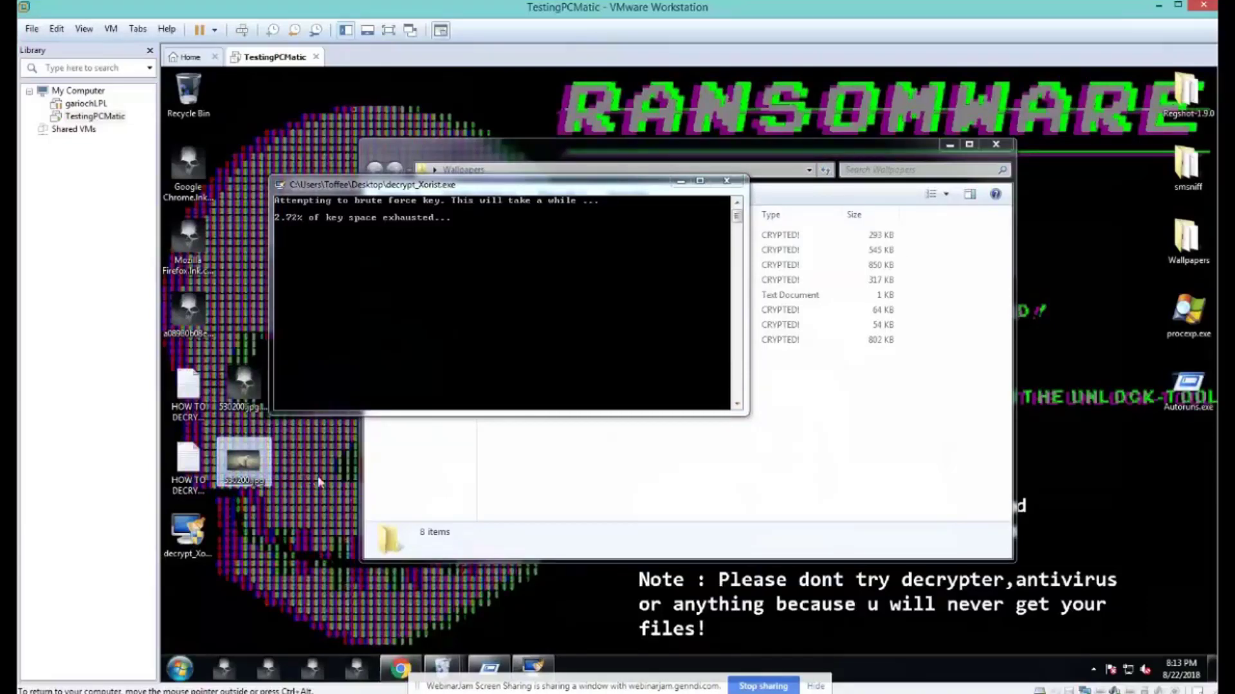
# Step: Check the encrypted files and full path of the Sample Pictures folder in the Pictures library, and return to the decryptor window
pyautogui.click(181, 669)
pyautogui.click(640, 522)
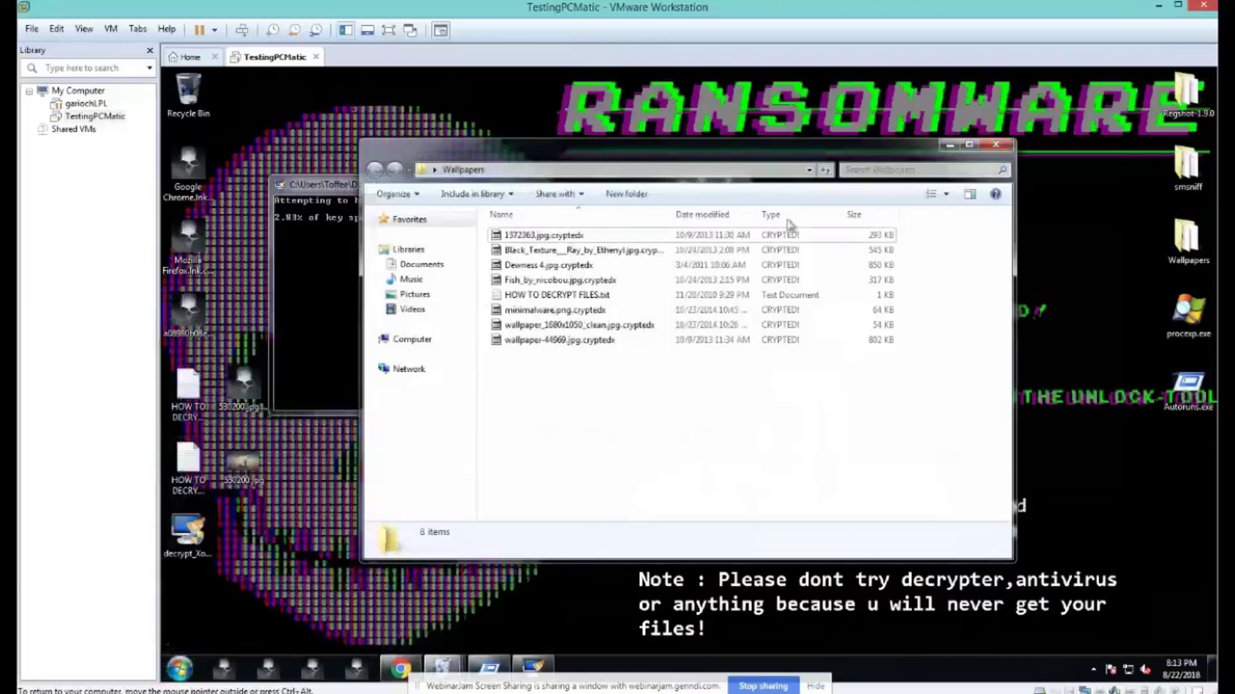
pyautogui.click(414, 294)
pyautogui.doubleClick(521, 287)
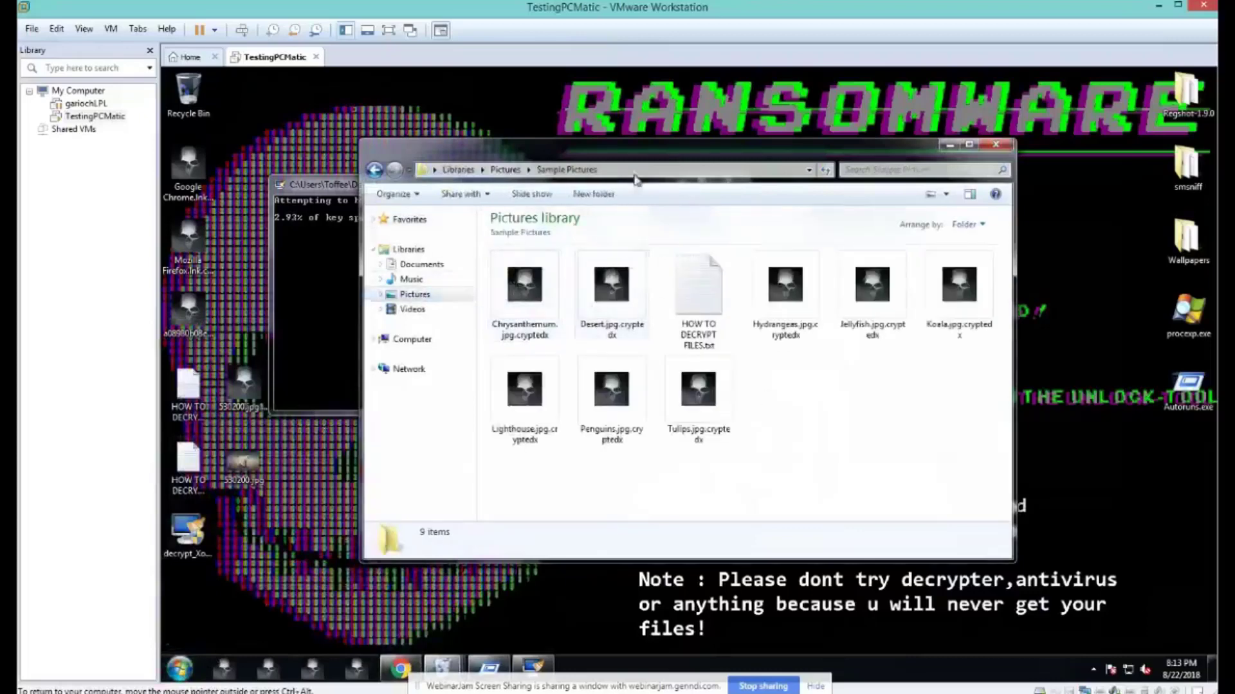
pyautogui.click(611, 170)
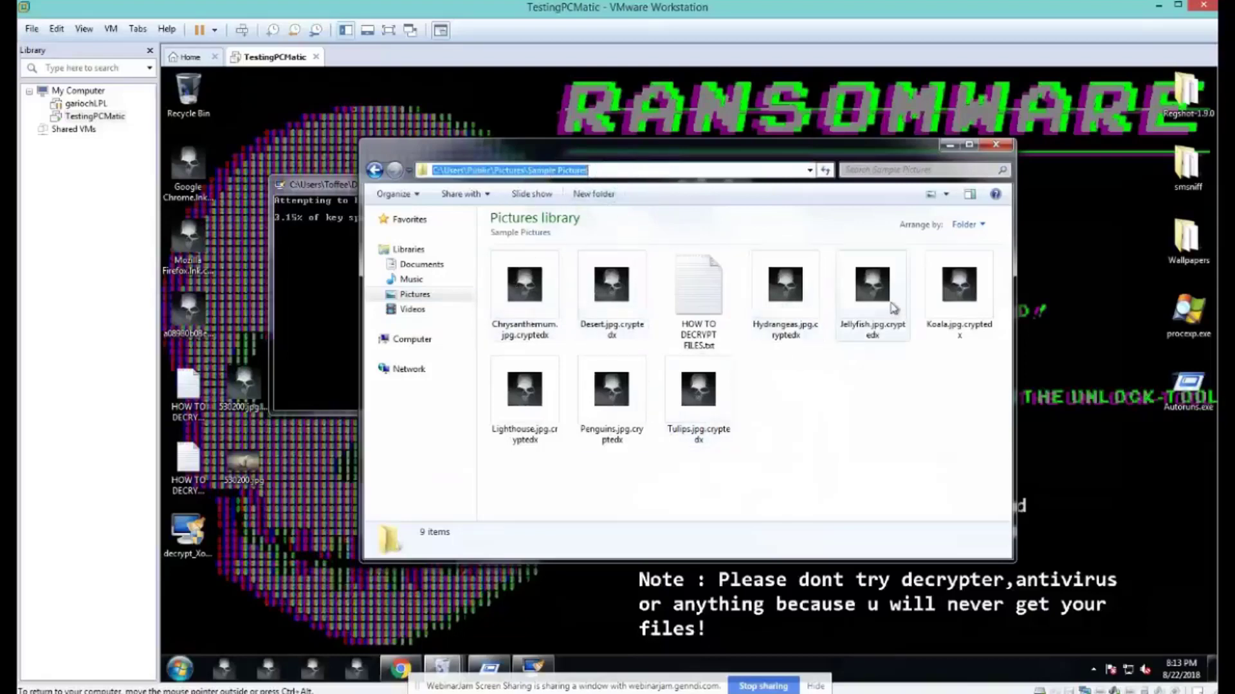
pyautogui.click(868, 433)
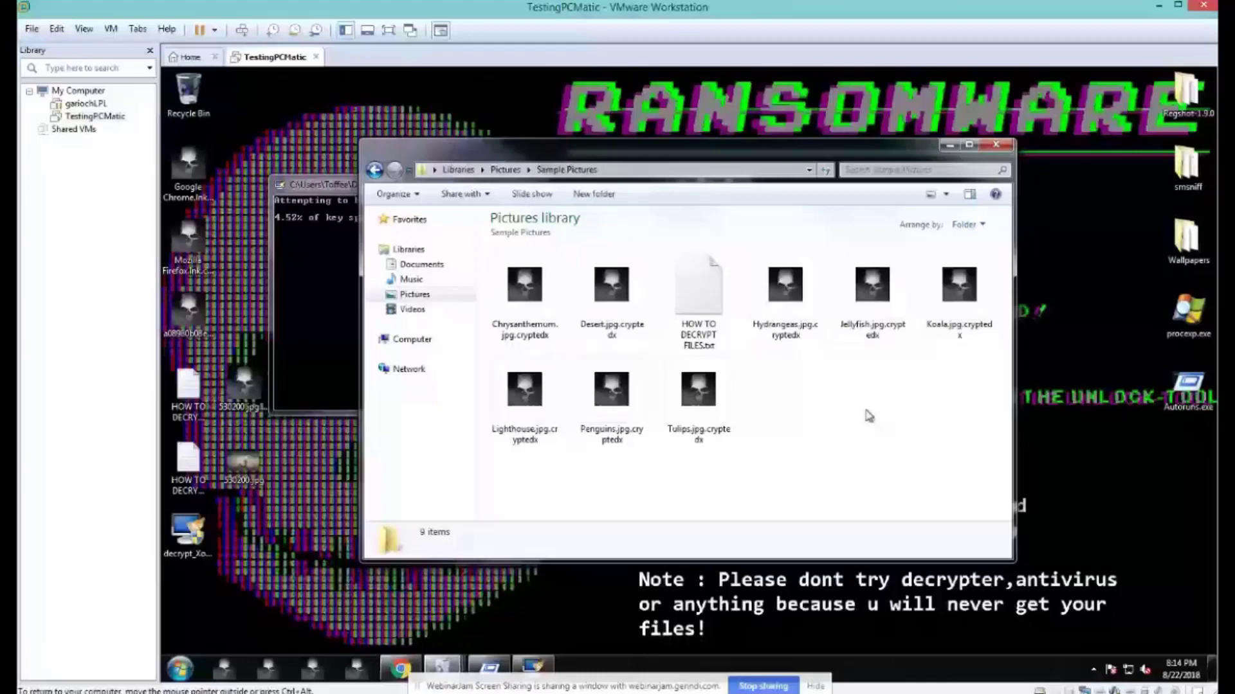
pyautogui.hotkey('alt', 'Tab')
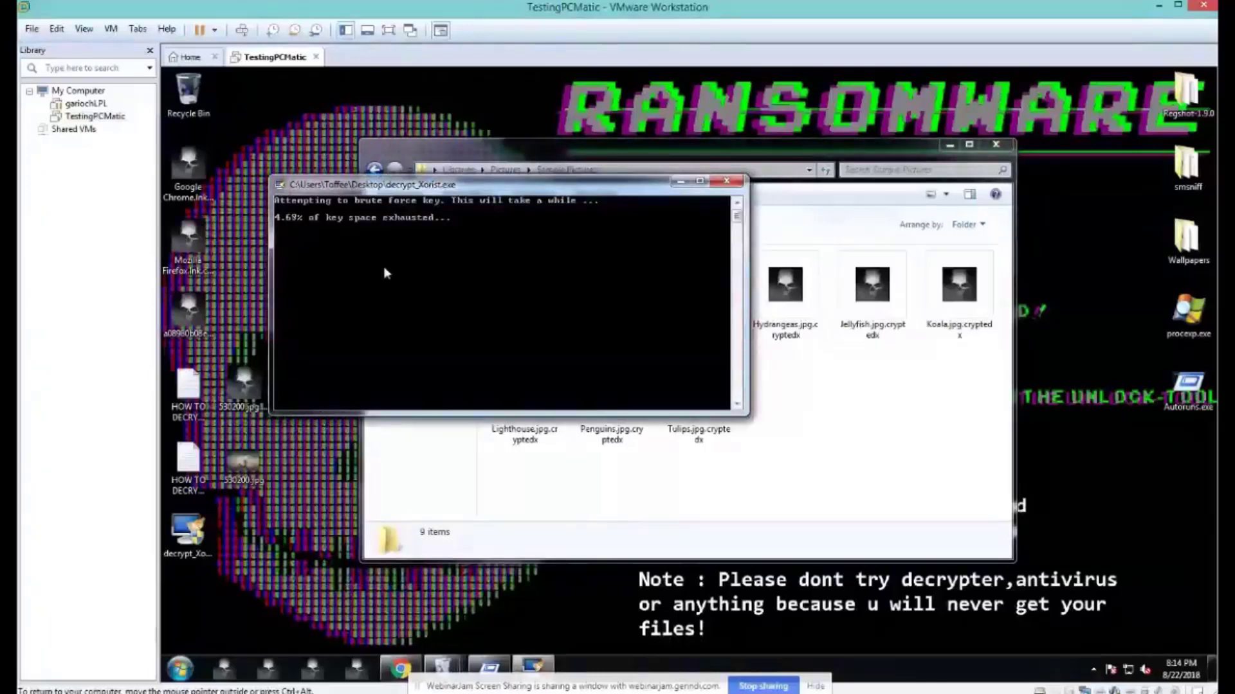
# Step: Replace the ransom note wallpaper by applying the Windows 7 Aero theme, with the folder and personalization windows minimized
pyautogui.click(949, 144)
pyautogui.rightClick(834, 390)
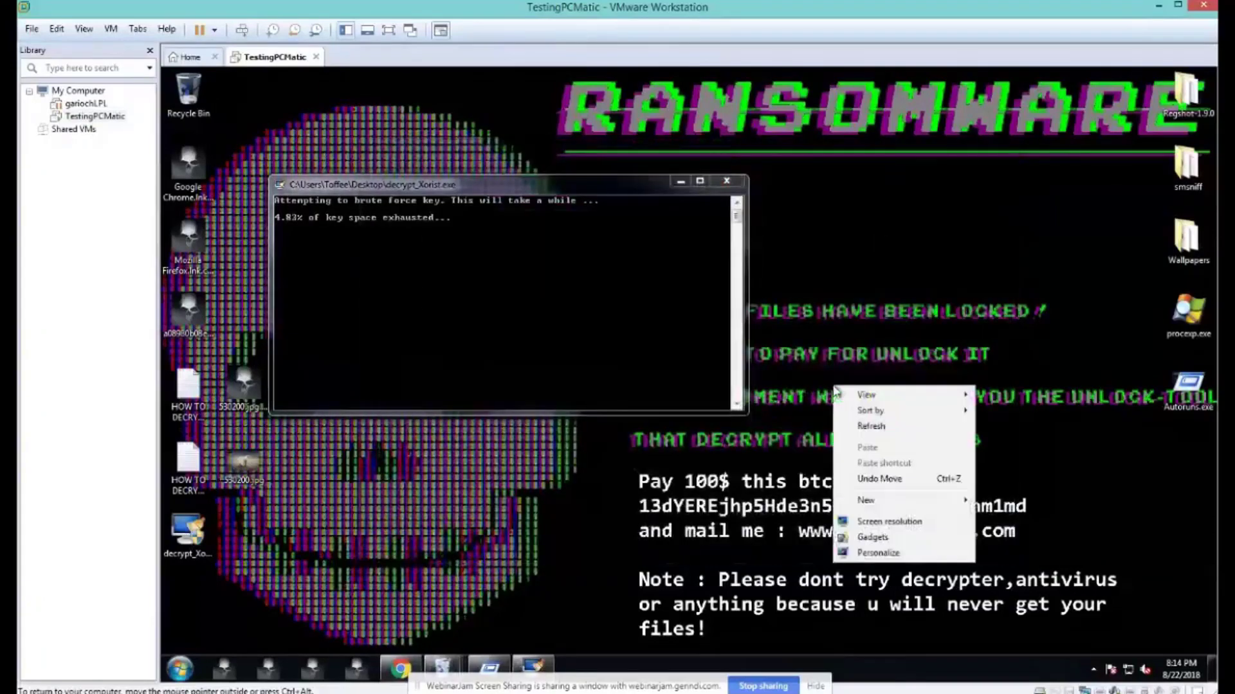
pyautogui.click(871, 553)
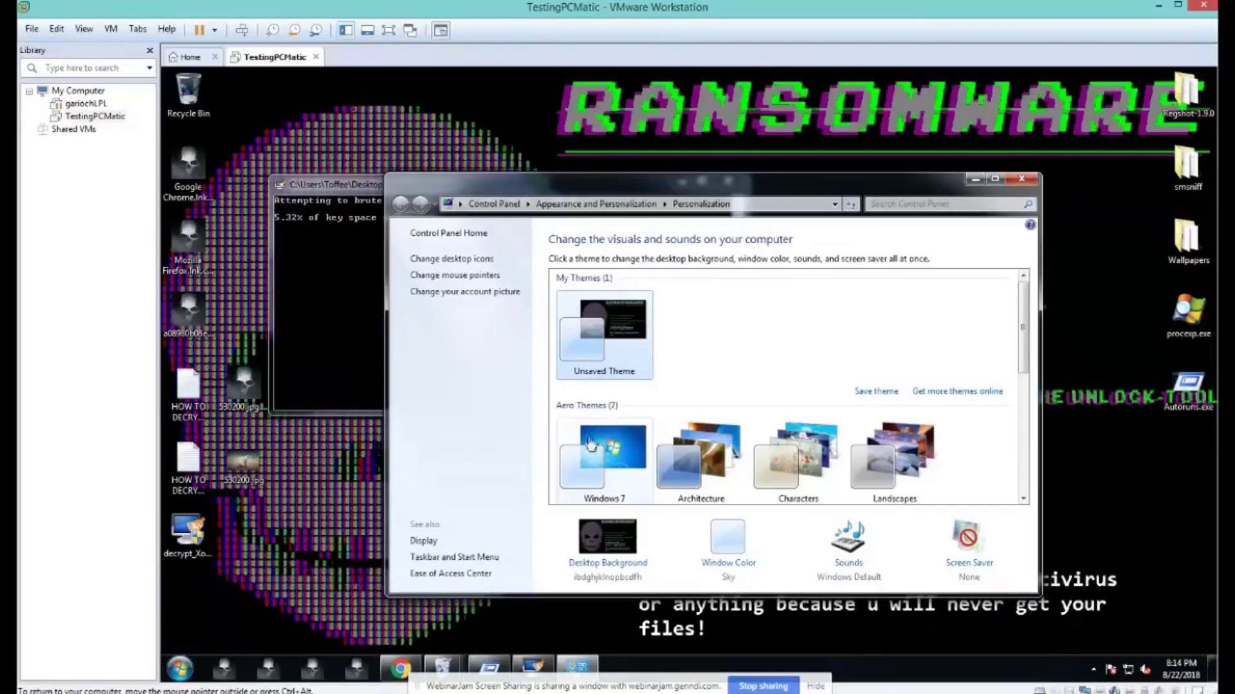
pyautogui.click(604, 463)
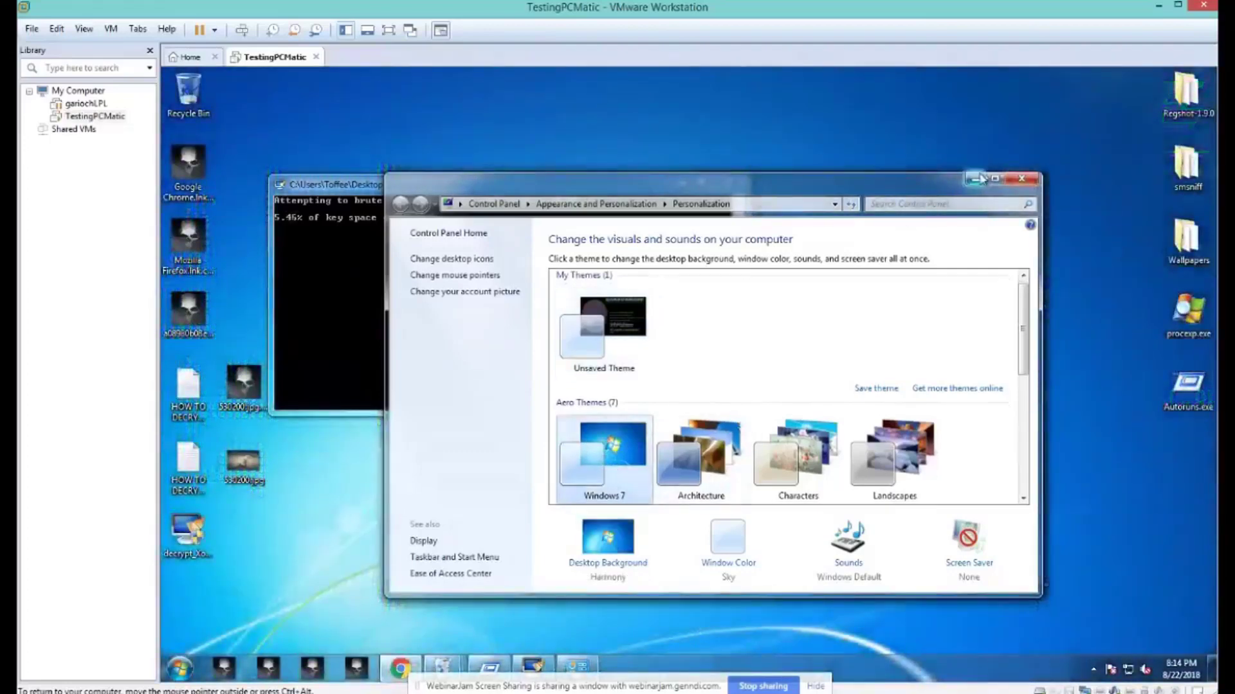
pyautogui.click(975, 179)
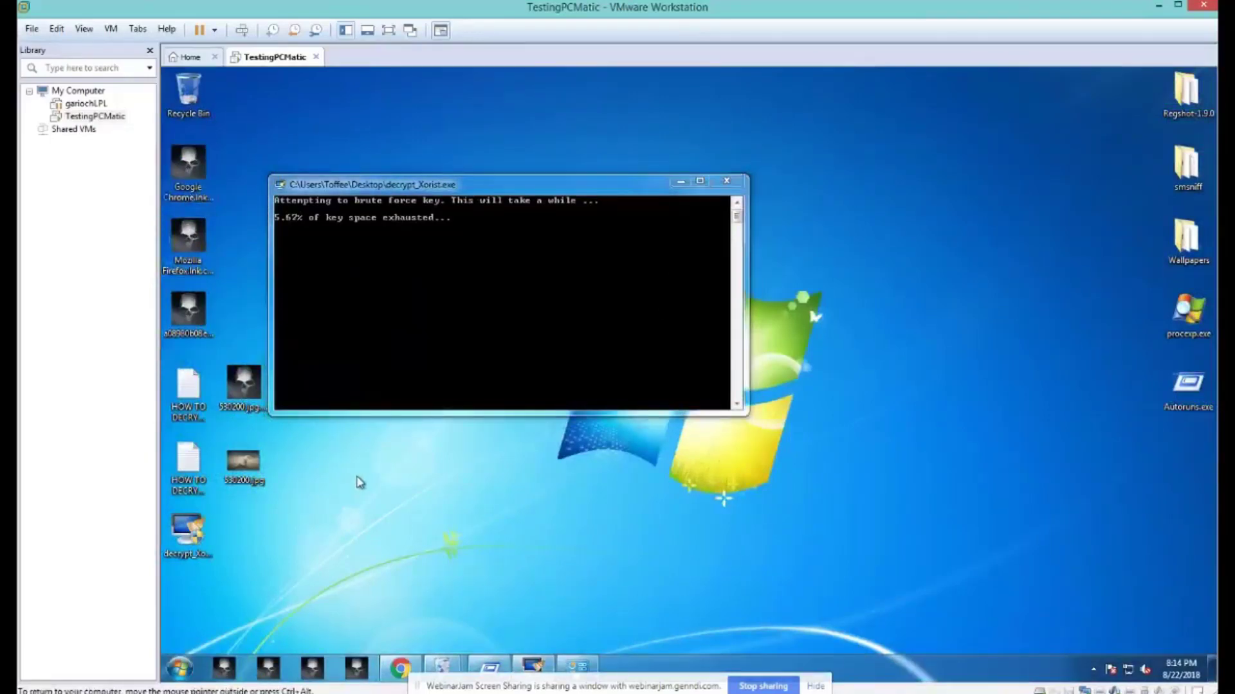
# Step: Launch Registry Editor by running regedit and allow it to make changes to the computer
pyautogui.press('super+r')
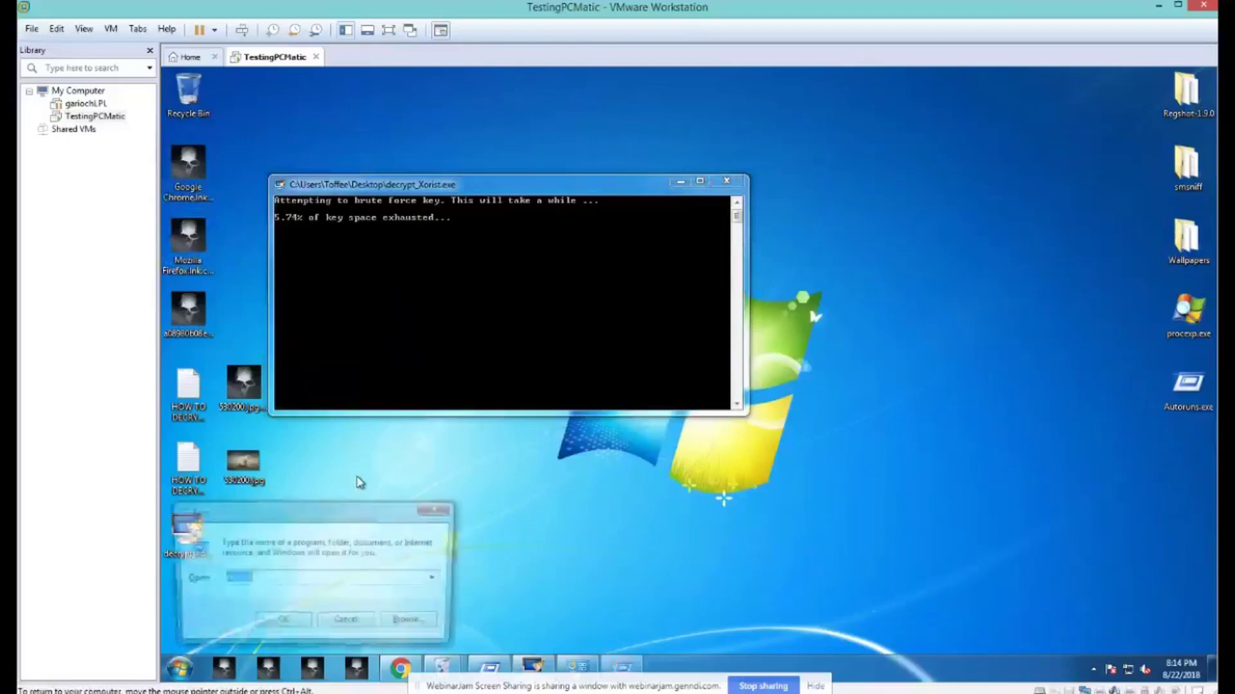
pyautogui.click(281, 575)
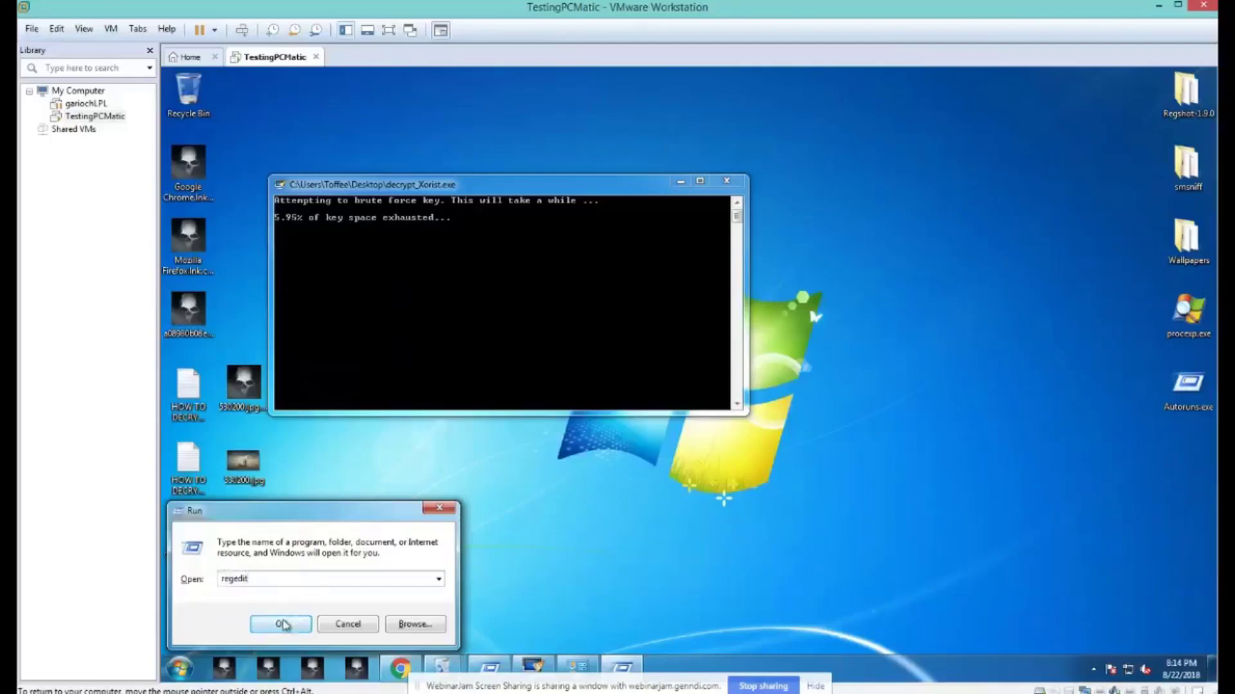
pyautogui.click(281, 624)
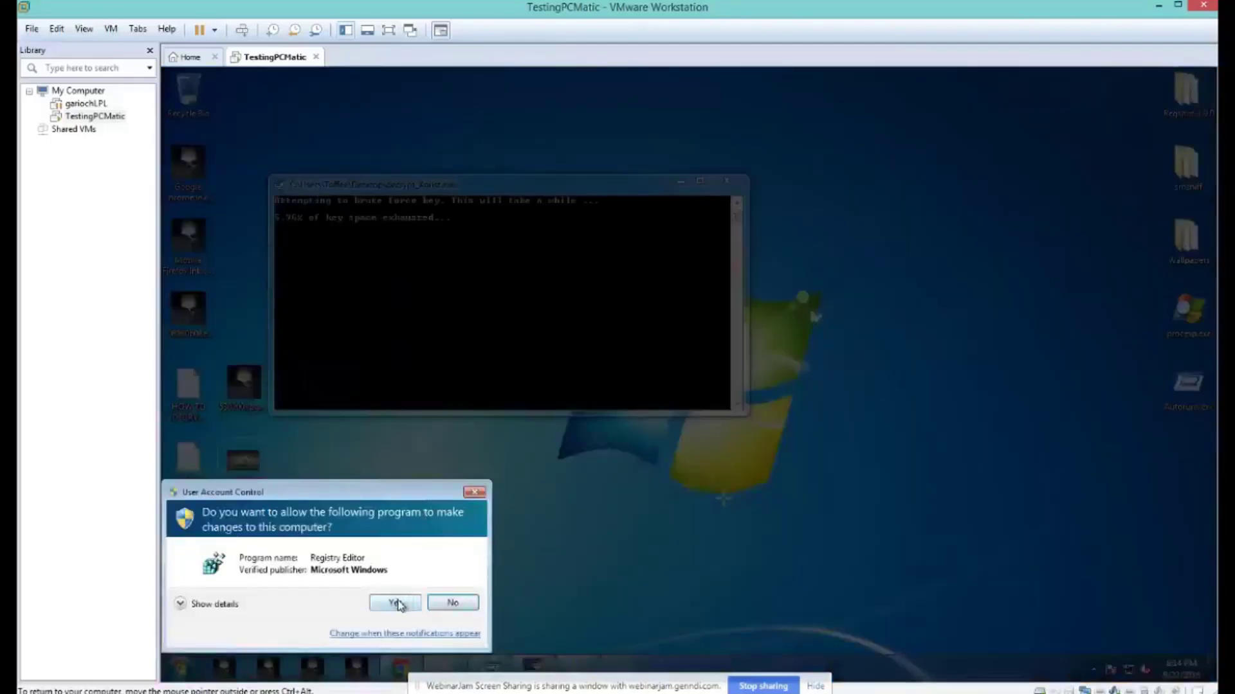
pyautogui.click(395, 600)
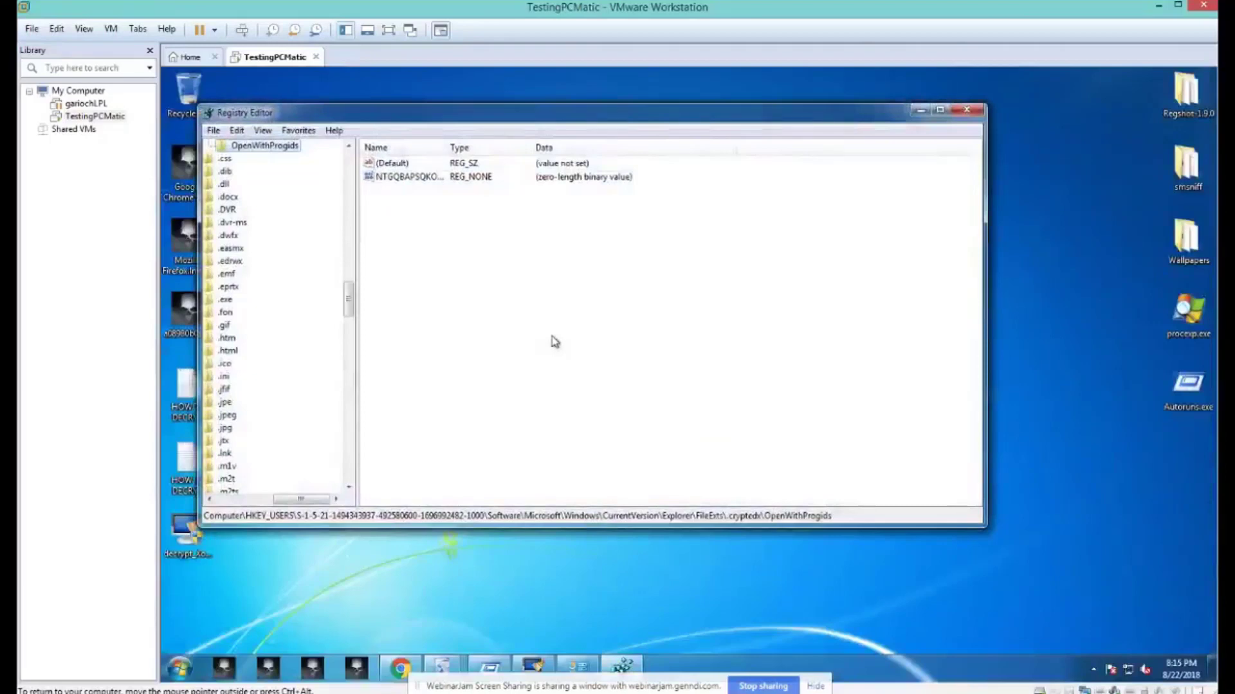
# Step: Collapse the HKEY_USERS branch of the registry tree and move the Registry Editor window clear of the desktop icons
pyautogui.moveTo(302, 499); pyautogui.dragTo(245, 499)
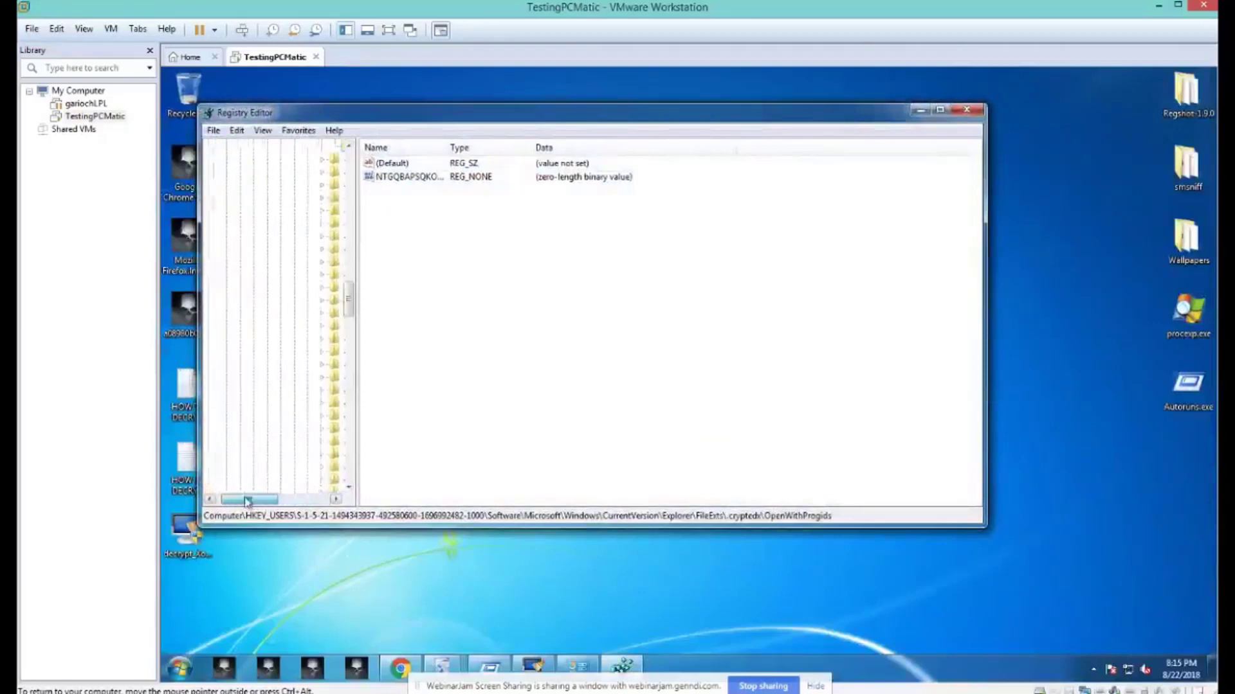
pyautogui.moveTo(348, 283); pyautogui.dragTo(319, 164)
pyautogui.click(226, 198)
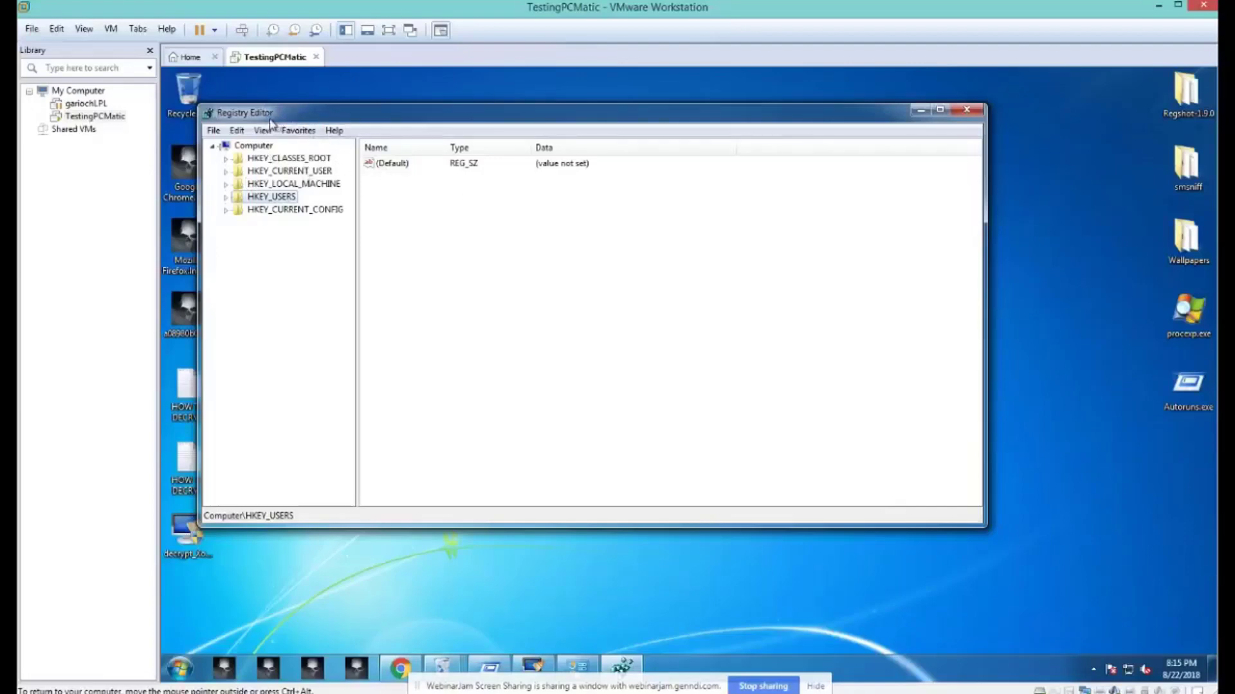
pyautogui.moveTo(290, 119); pyautogui.dragTo(463, 161)
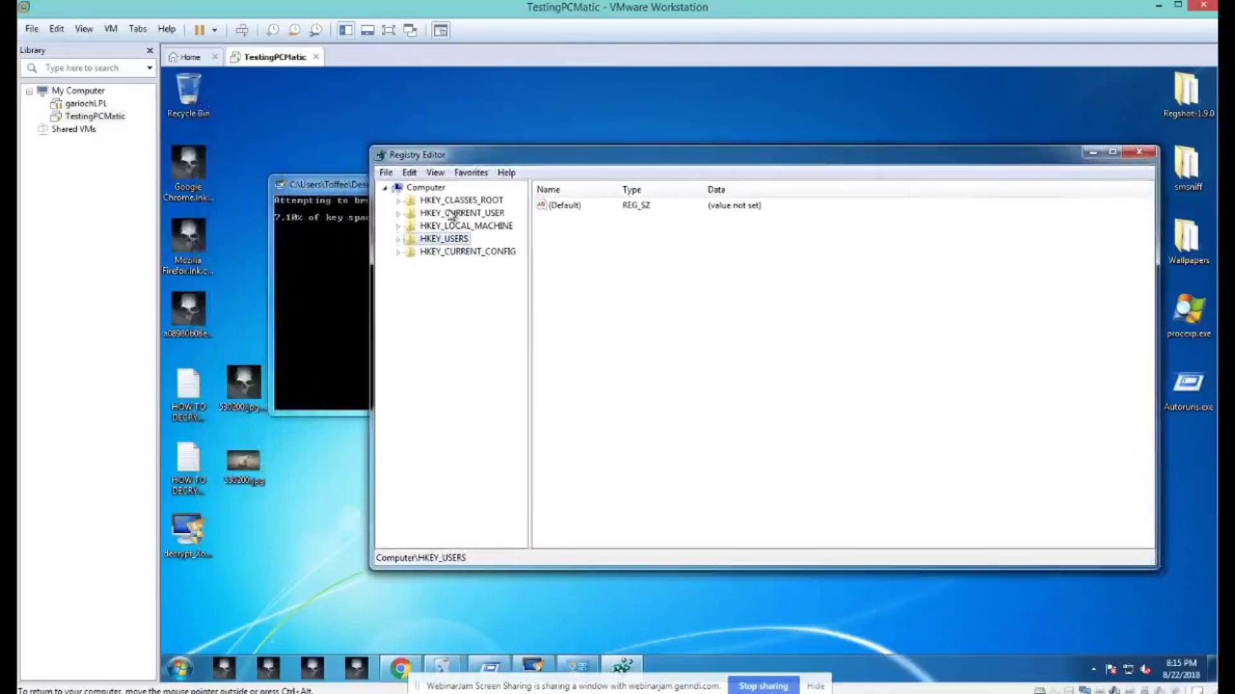
# Step: Expand HKEY_CLASSES_ROOT and select the .cryptedx key that matches the extension of the encrypted desktop files
pyautogui.click(399, 201)
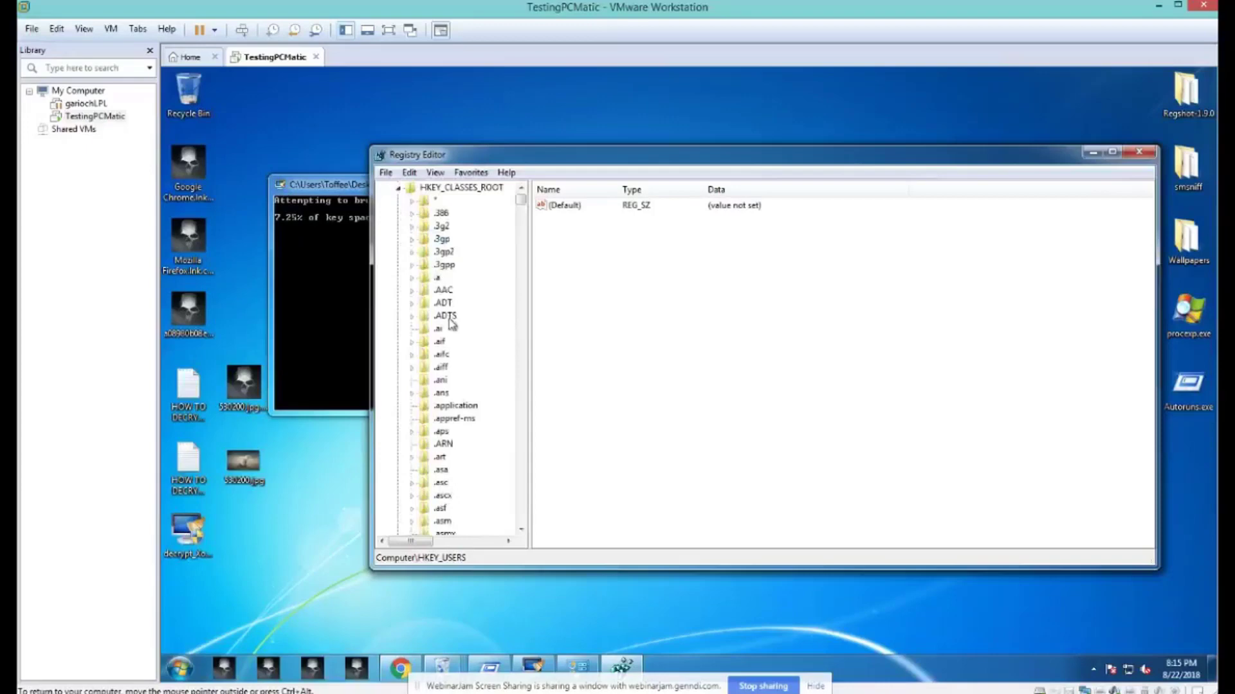
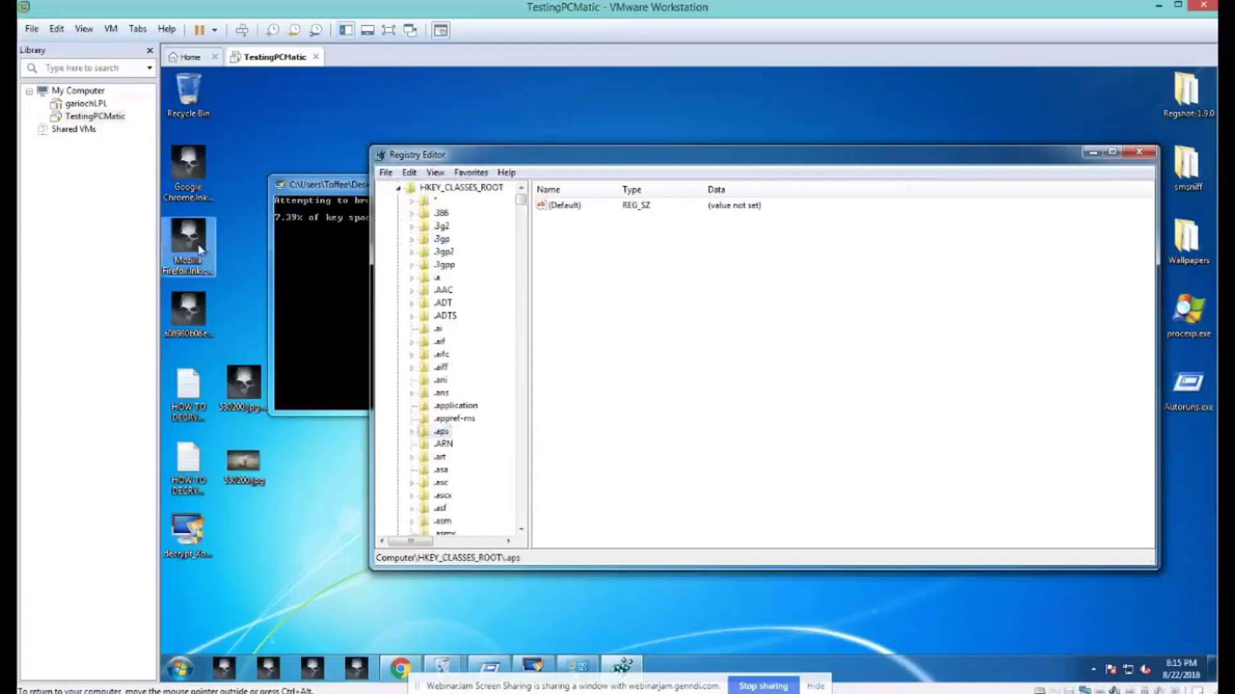
pyautogui.click(200, 249)
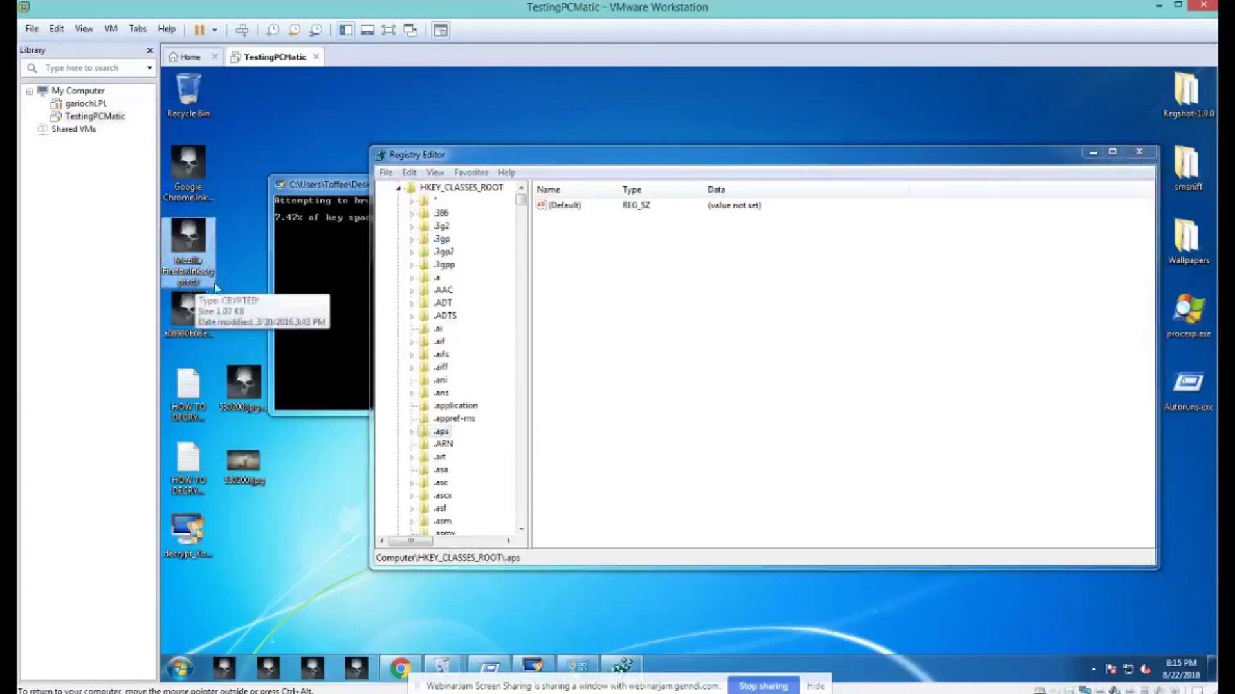
pyautogui.click(462, 370)
pyautogui.scroll(-1, 448, 487)
pyautogui.scroll(-9, 448, 487)
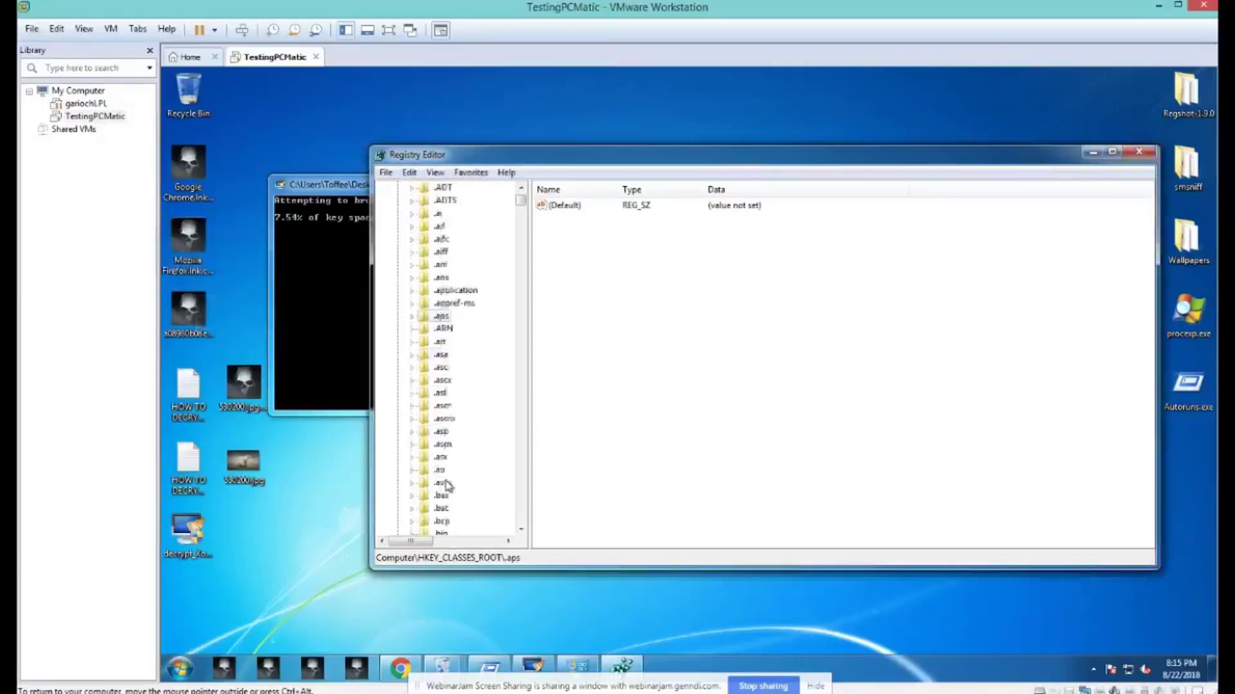
pyautogui.scroll(-5, 452, 484)
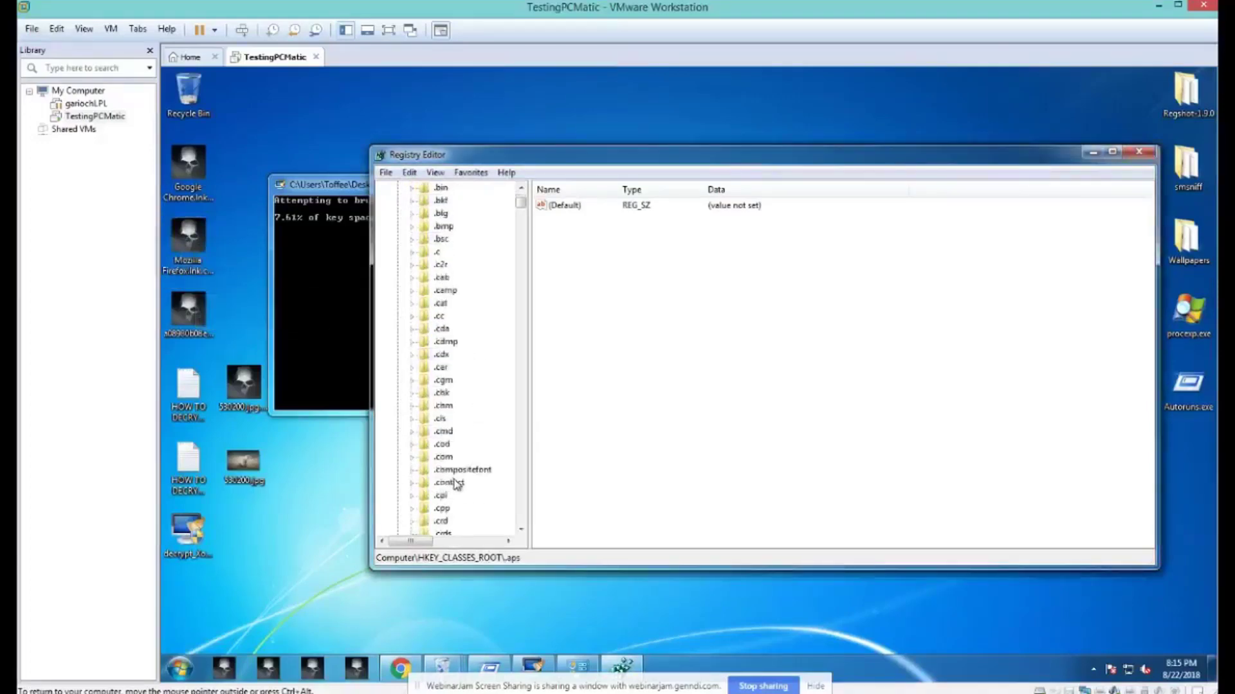
pyautogui.click(443, 459)
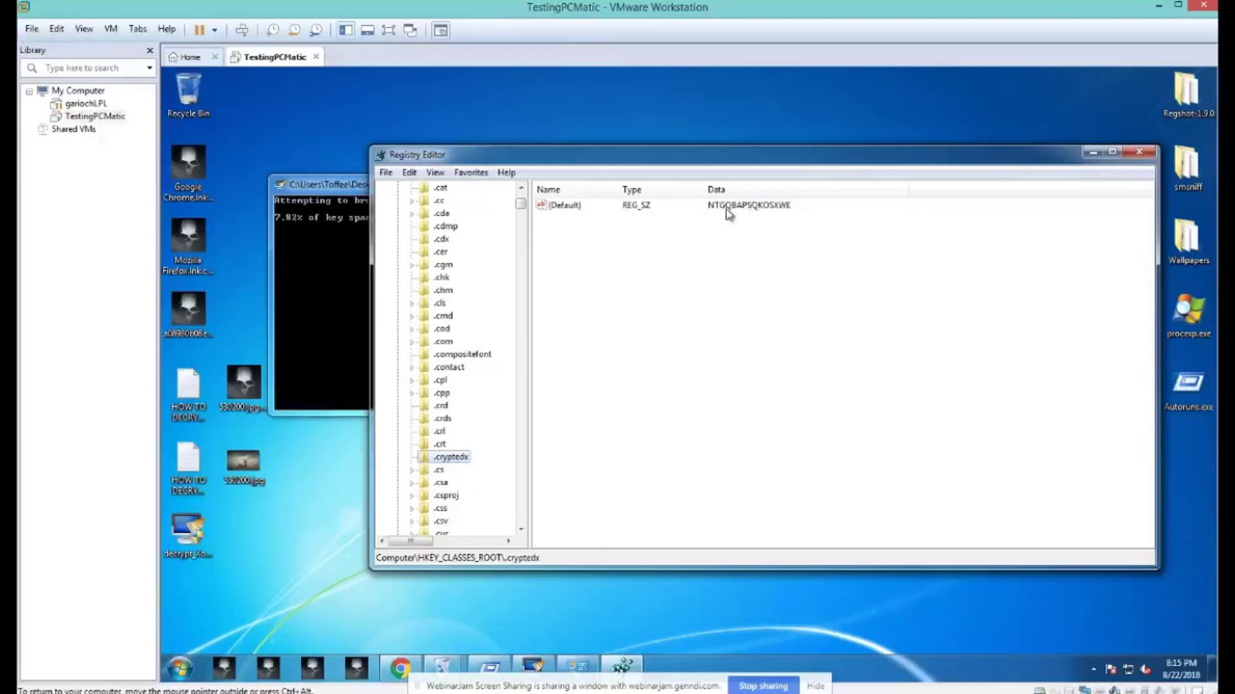
# Step: Copy the value data NTGQBAPSQKOSXWE from the .cryptedx key's default value and close the value without editing it
pyautogui.doubleClick(569, 206)
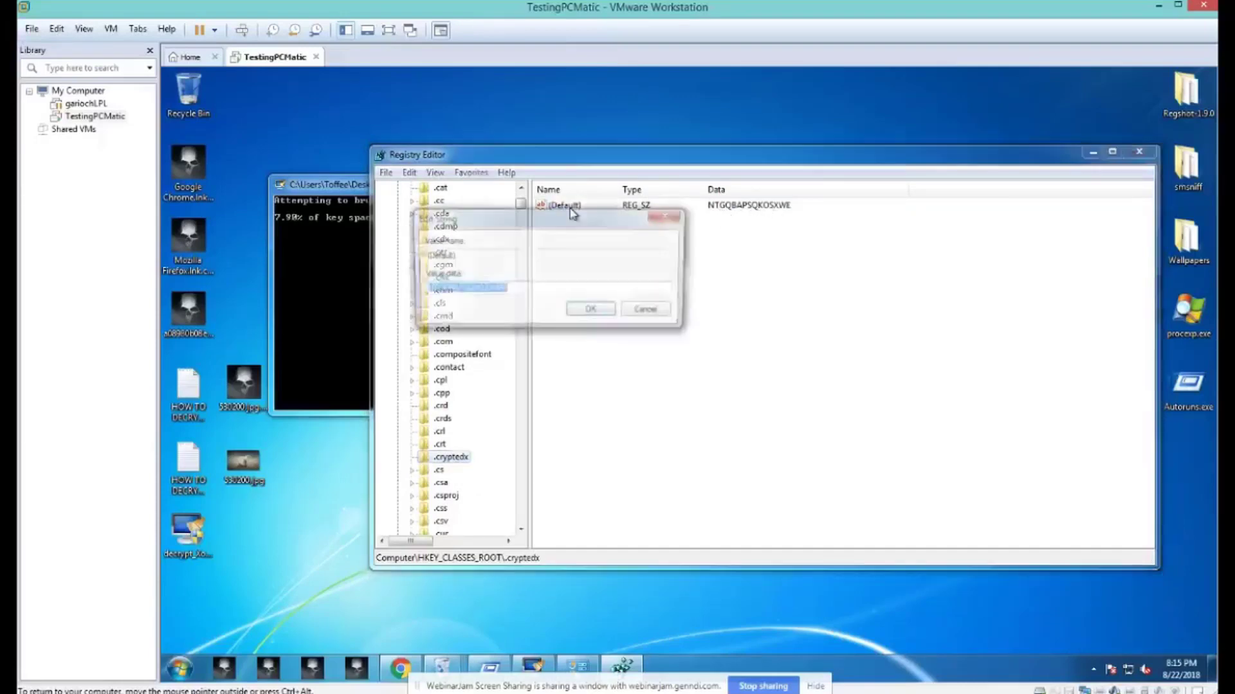
pyautogui.click(515, 290)
pyautogui.moveTo(537, 291); pyautogui.dragTo(415, 292)
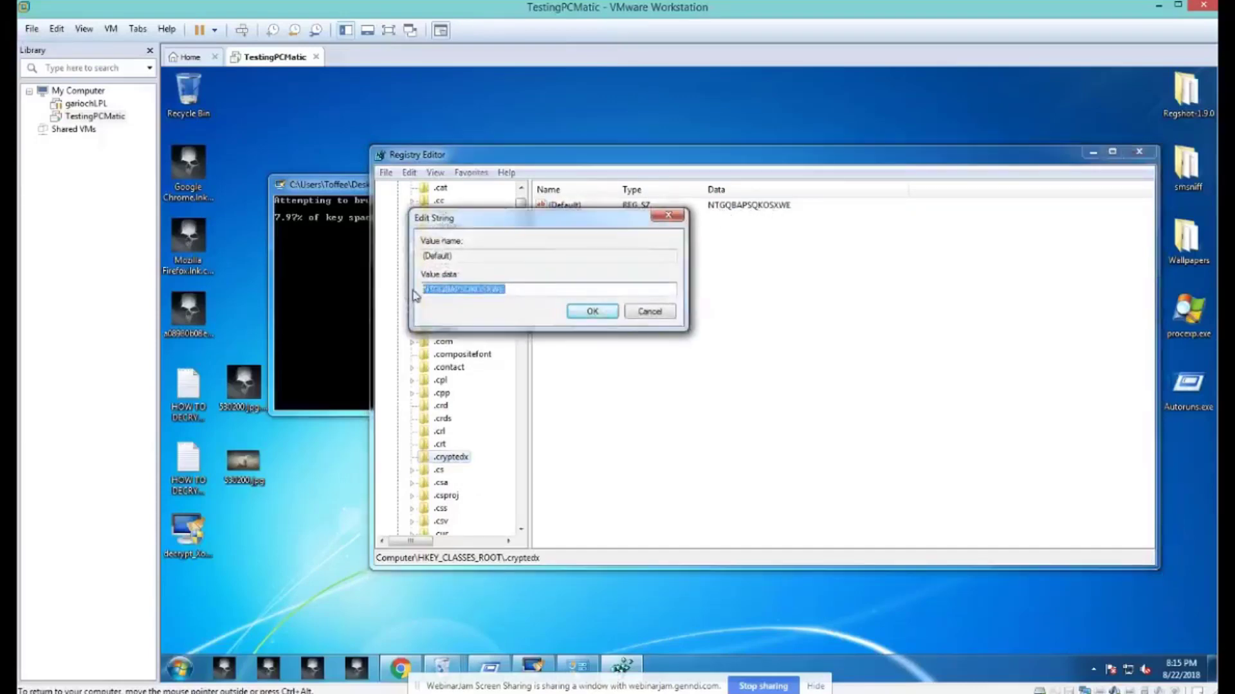
pyautogui.click(658, 313)
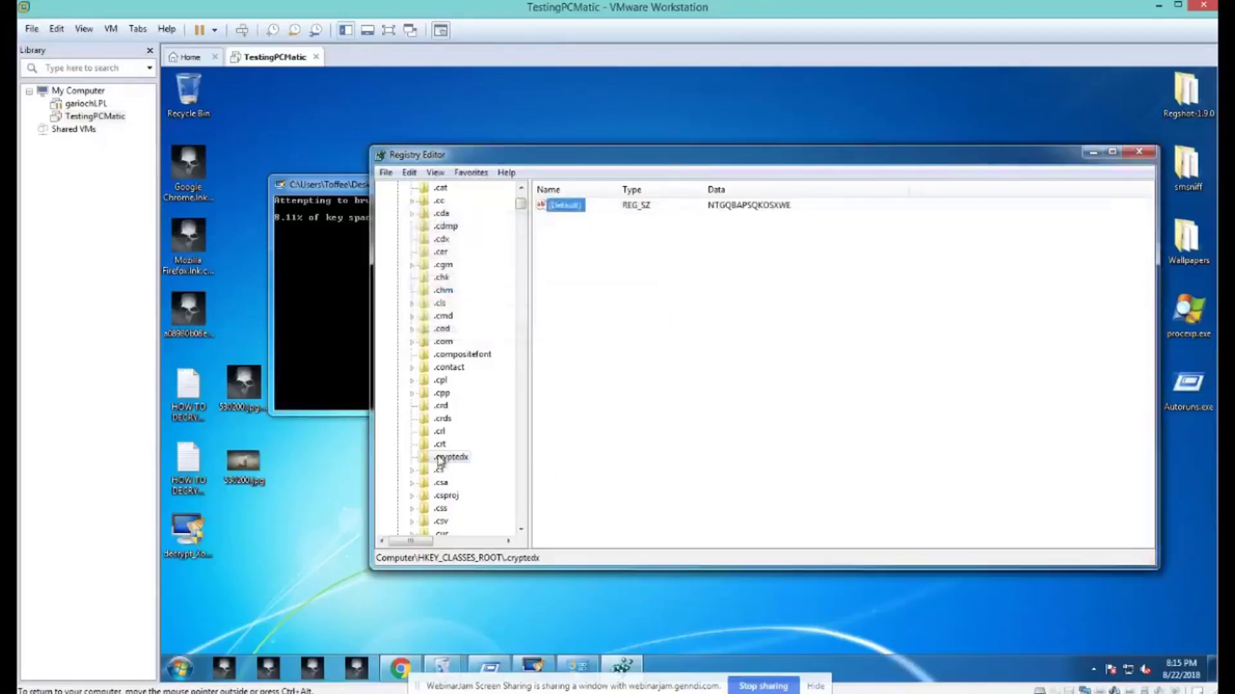
# Step: Permanently delete the .cryptedx key from HKEY_CLASSES_ROOT
pyautogui.rightClick(440, 460)
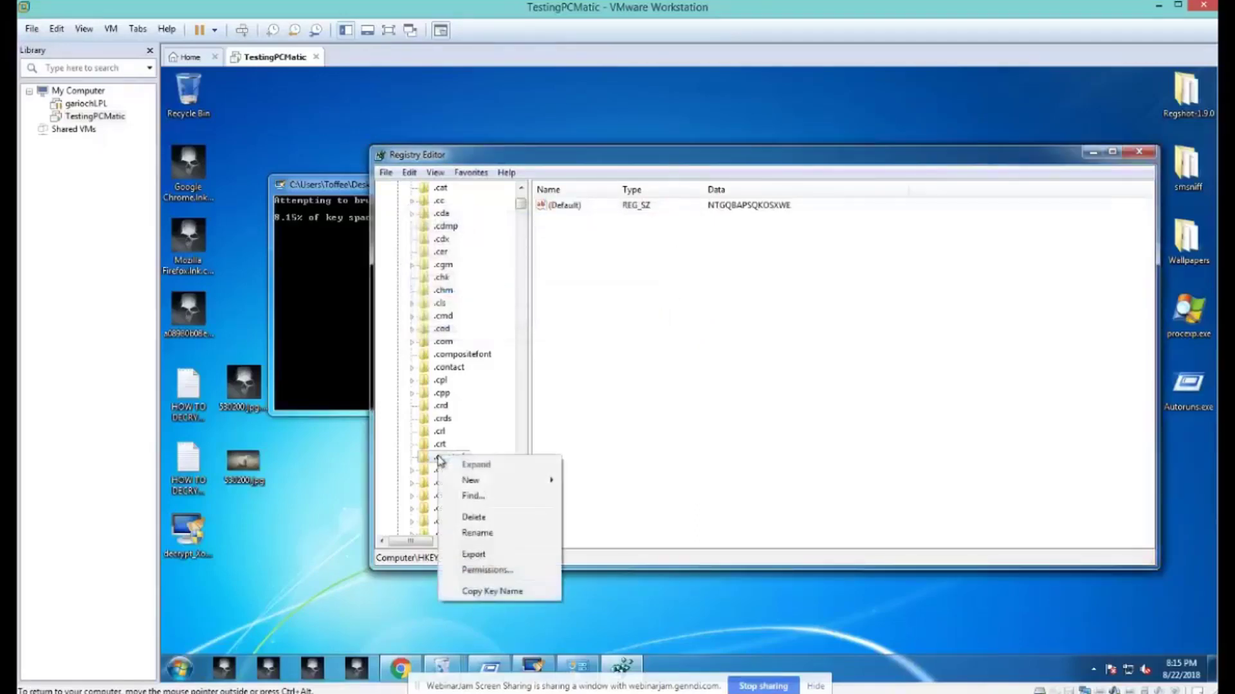
pyautogui.click(474, 518)
pyautogui.click(759, 370)
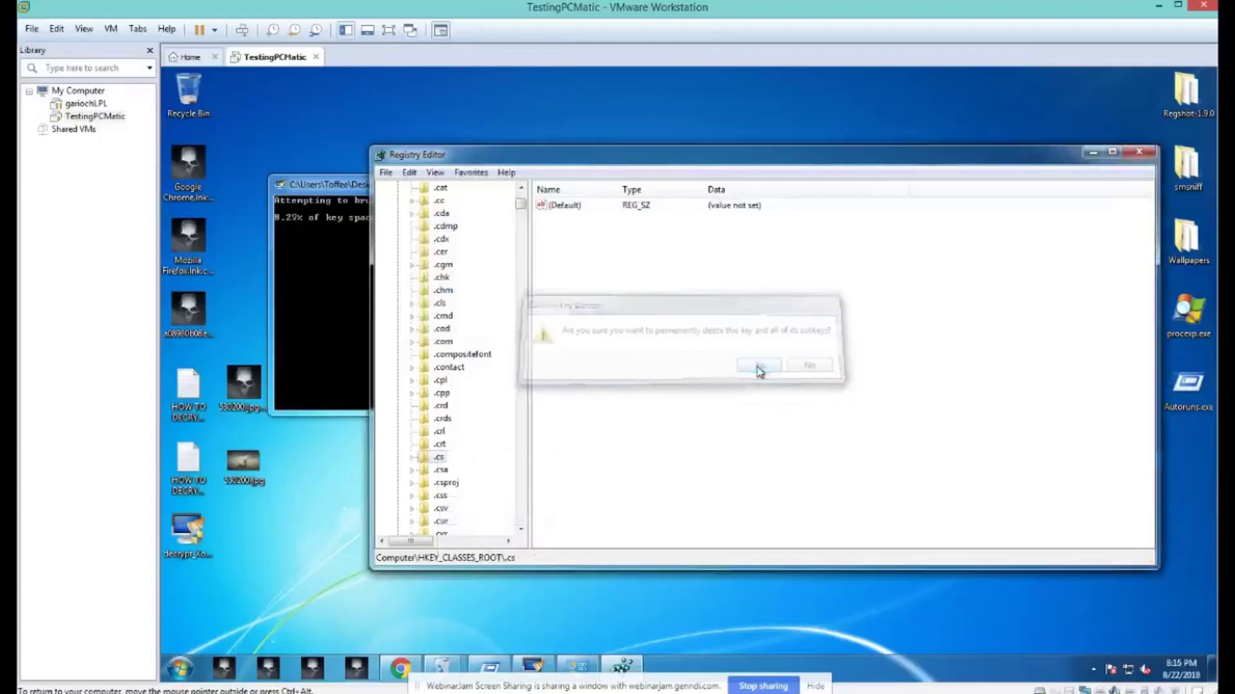
# Step: Search the registry for NTGQBAPSQKOSXWE with keys, values and data included
pyautogui.click(409, 173)
pyautogui.click(435, 172)
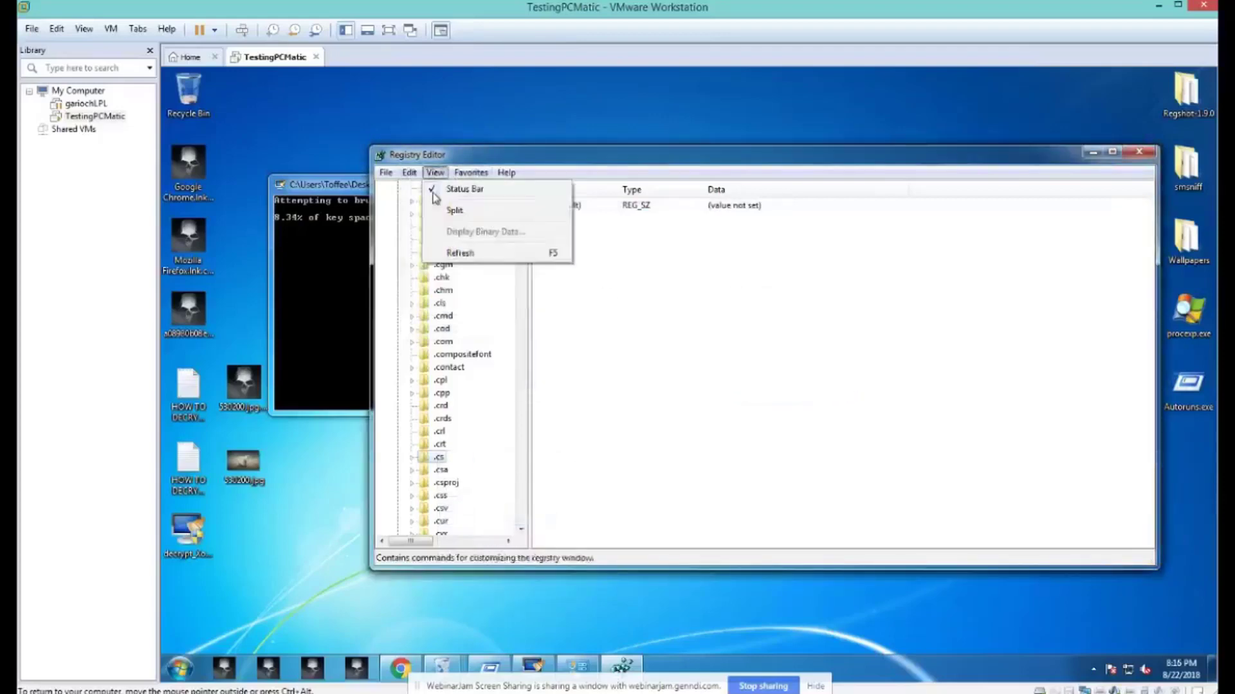
pyautogui.click(409, 173)
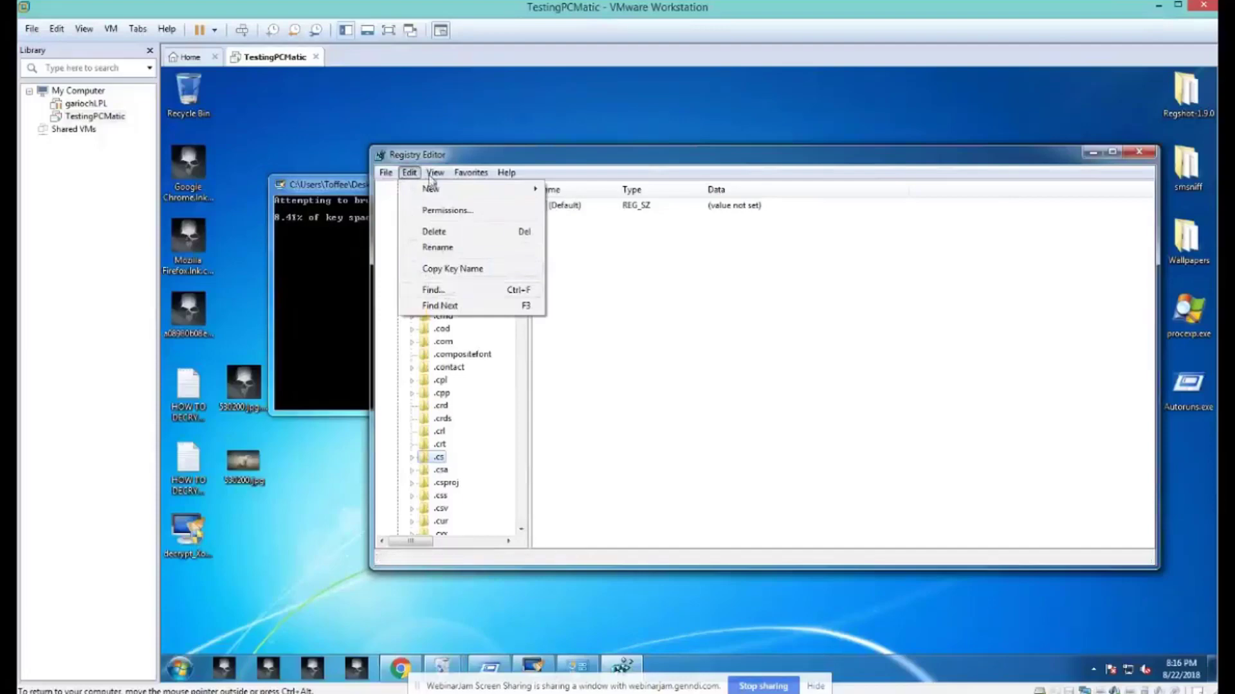
pyautogui.click(431, 291)
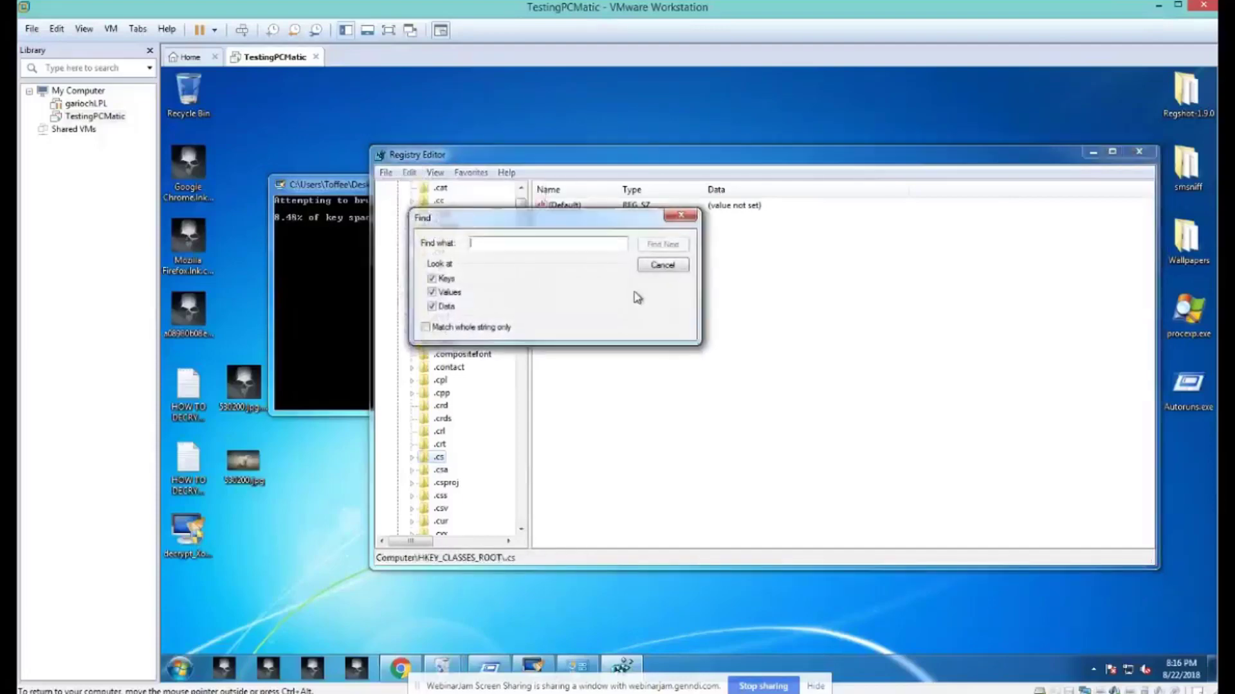
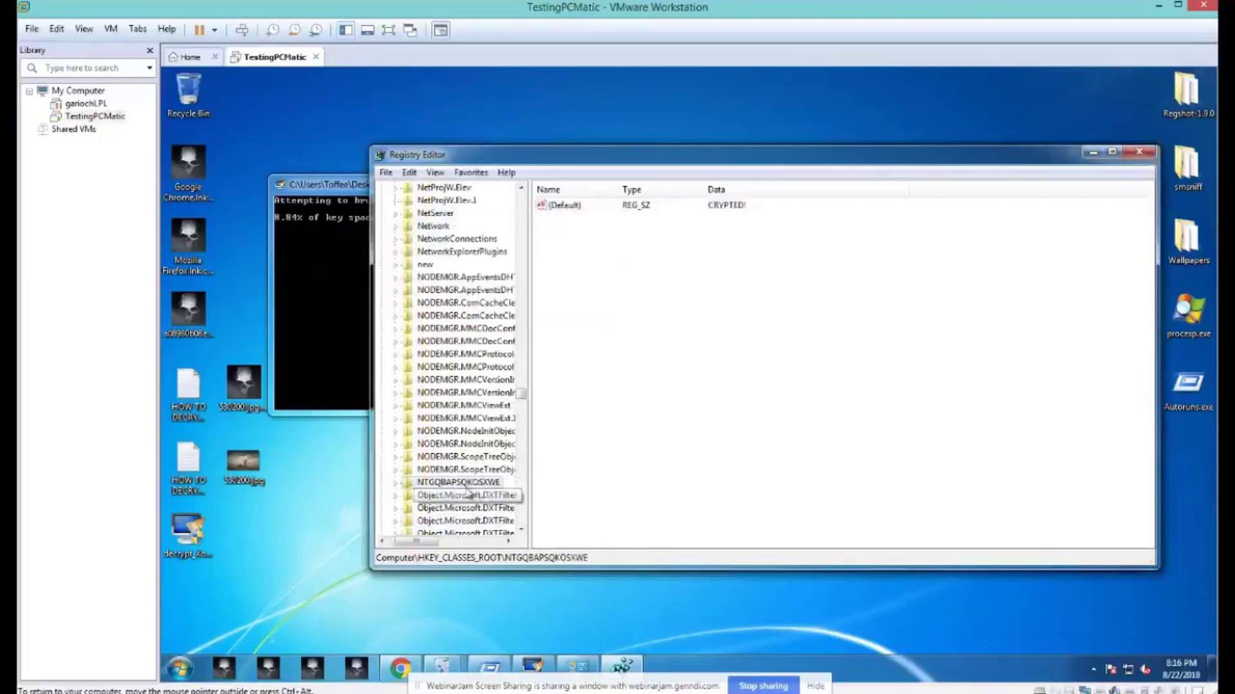
# Step: Inspect the DefaultIcon subkey of HKEY_CLASSES_ROOT\NTGQBAPSQKOSXWE and delete the whole NTGQBAPSQKOSXWE key
pyautogui.click(395, 485)
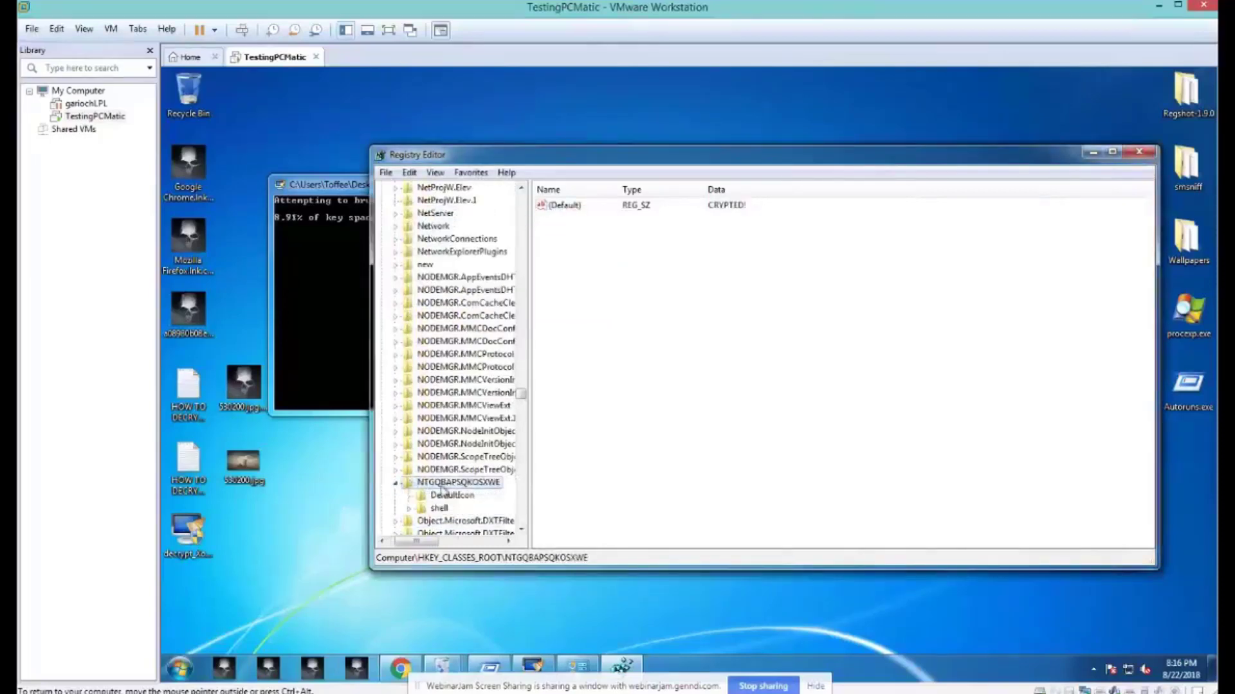
pyautogui.click(452, 496)
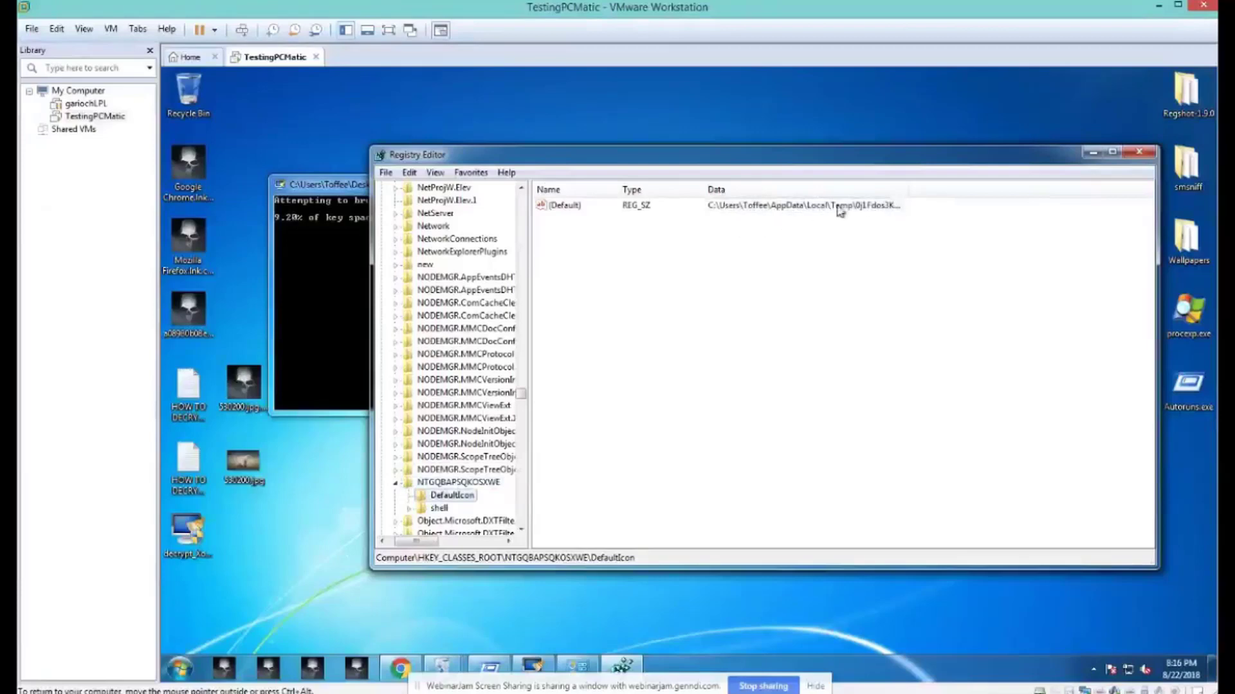
pyautogui.click(444, 483)
pyautogui.rightClick(444, 482)
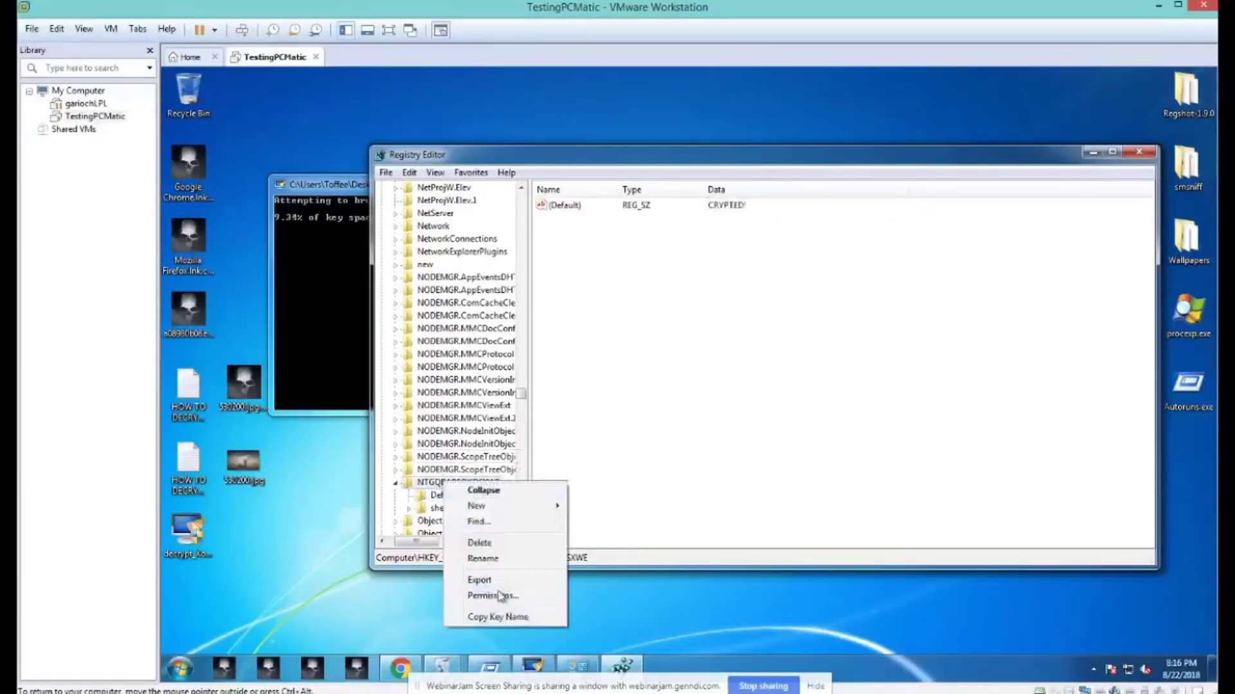
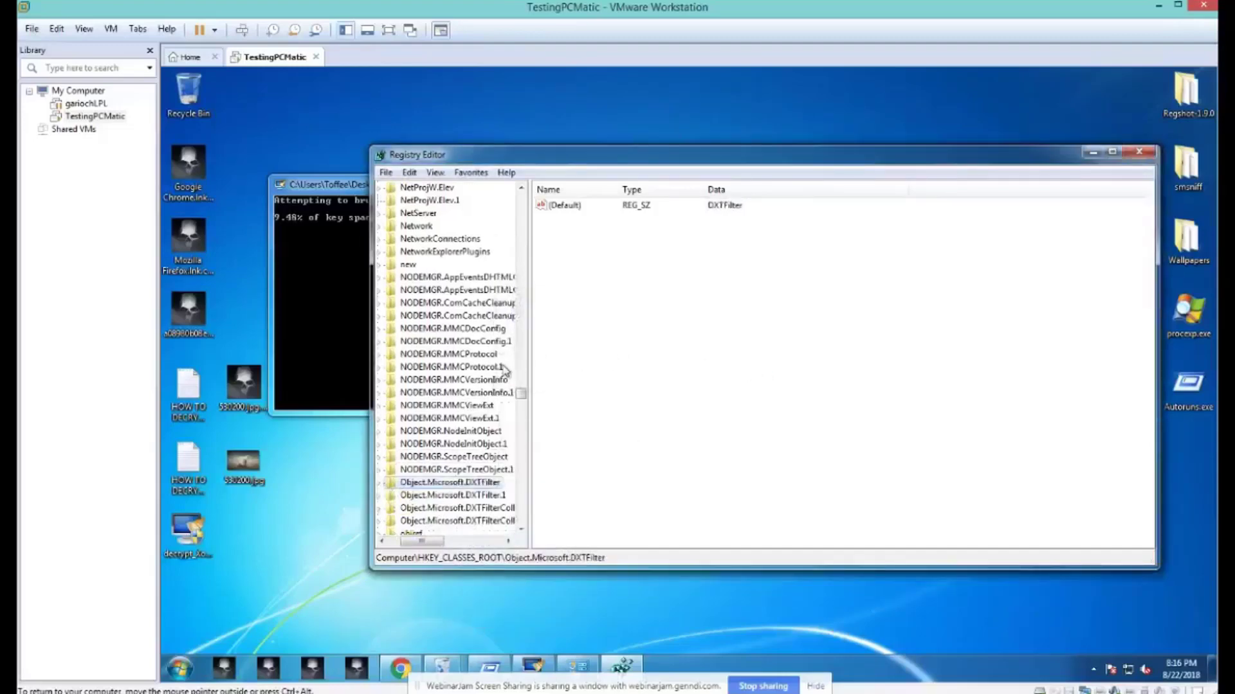
# Step: Search the registry again for NTGQBAPSQKOSXWE and permanently delete the .cryptedx key under HKEY_CURRENT_USER's Explorer\FileExts, including its subkeys
pyautogui.hotkey('ctrl', 'f')
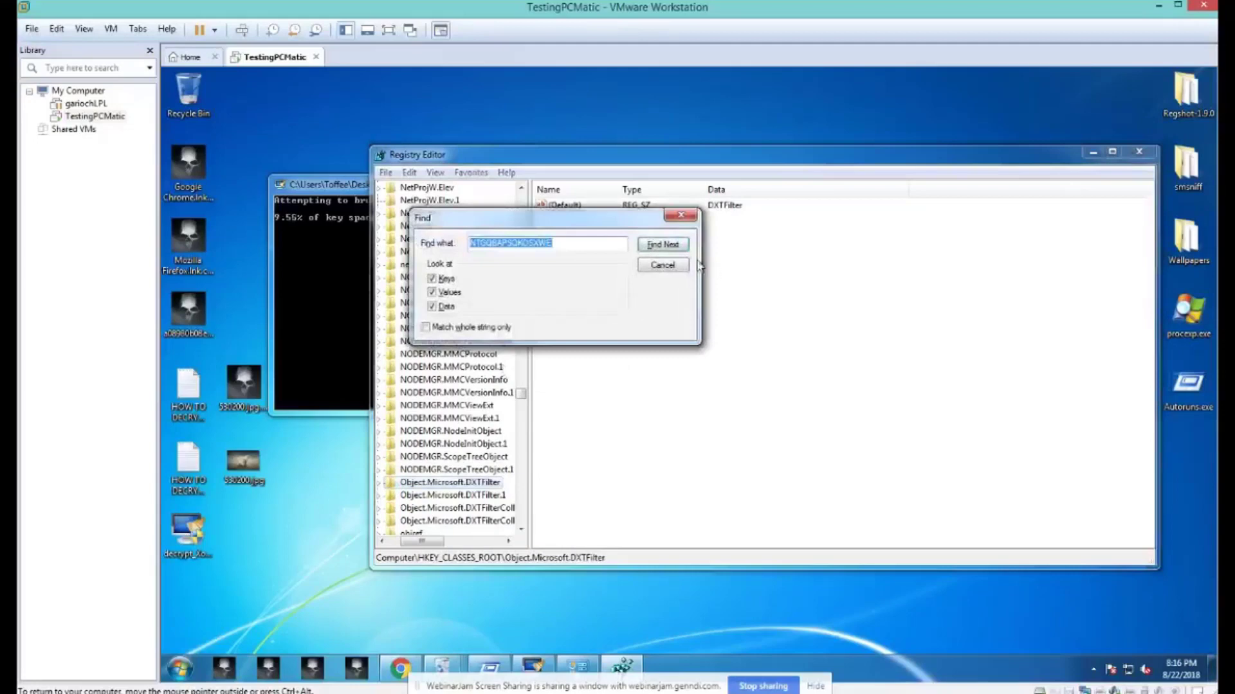
pyautogui.click(662, 245)
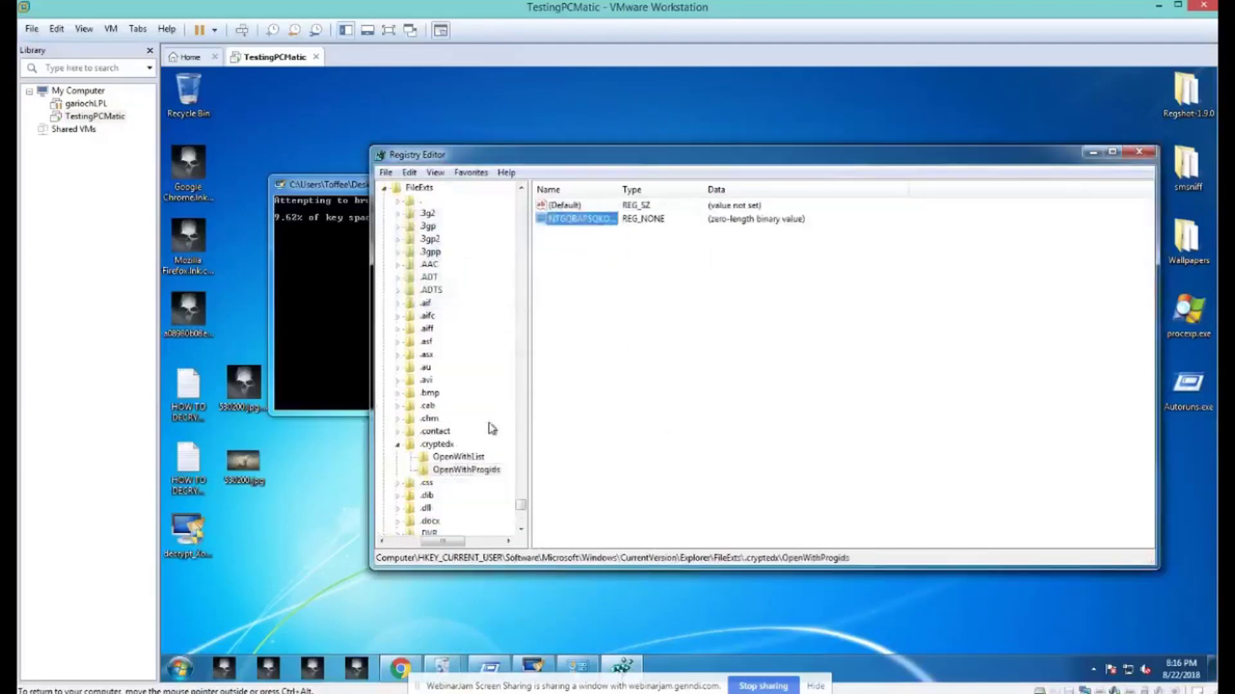
pyautogui.click(442, 447)
pyautogui.rightClick(441, 447)
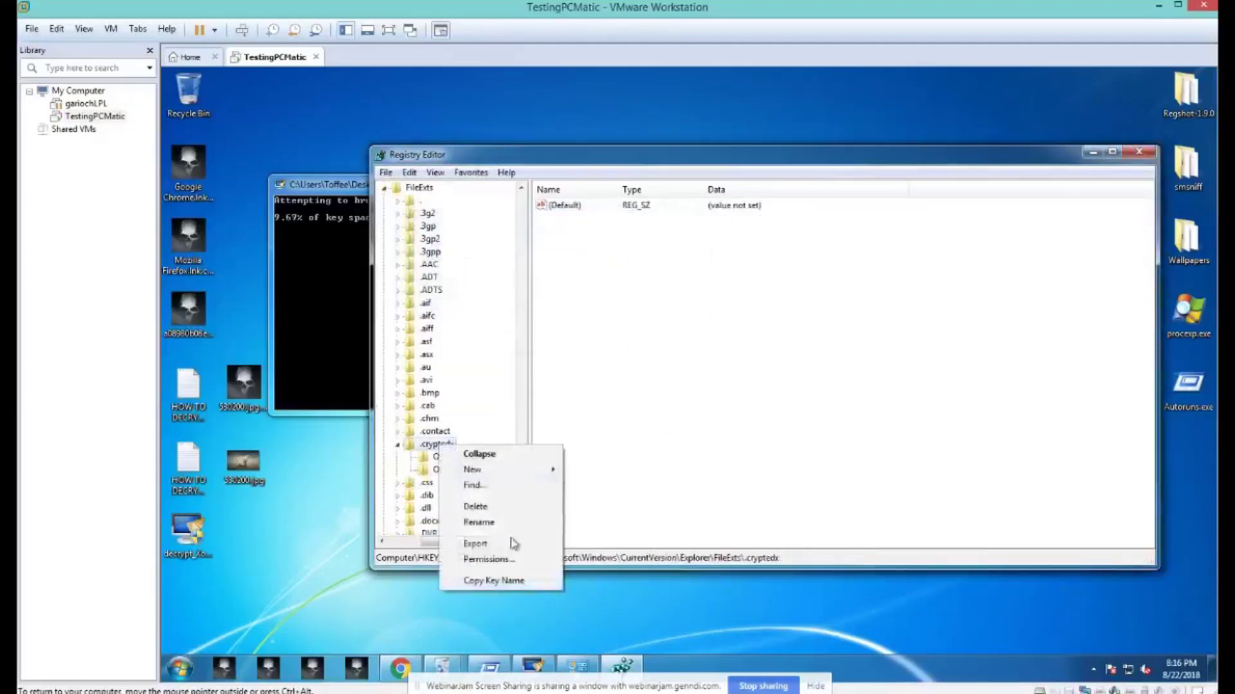
pyautogui.click(476, 507)
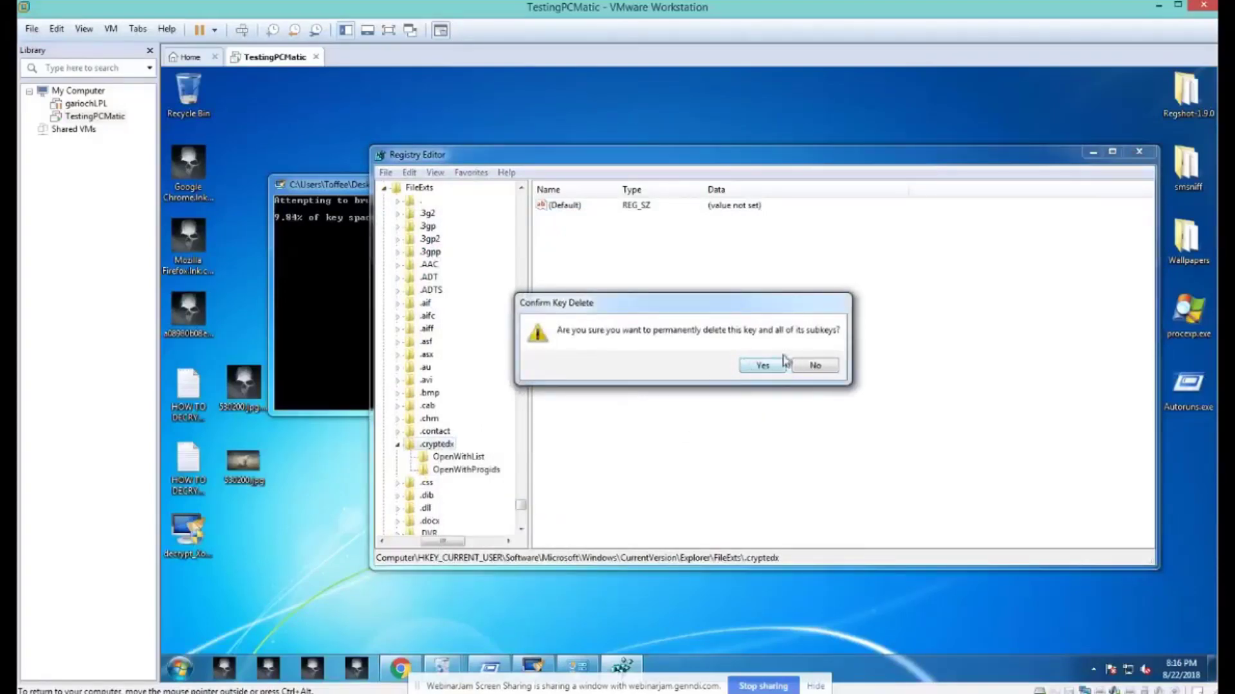
pyautogui.click(763, 365)
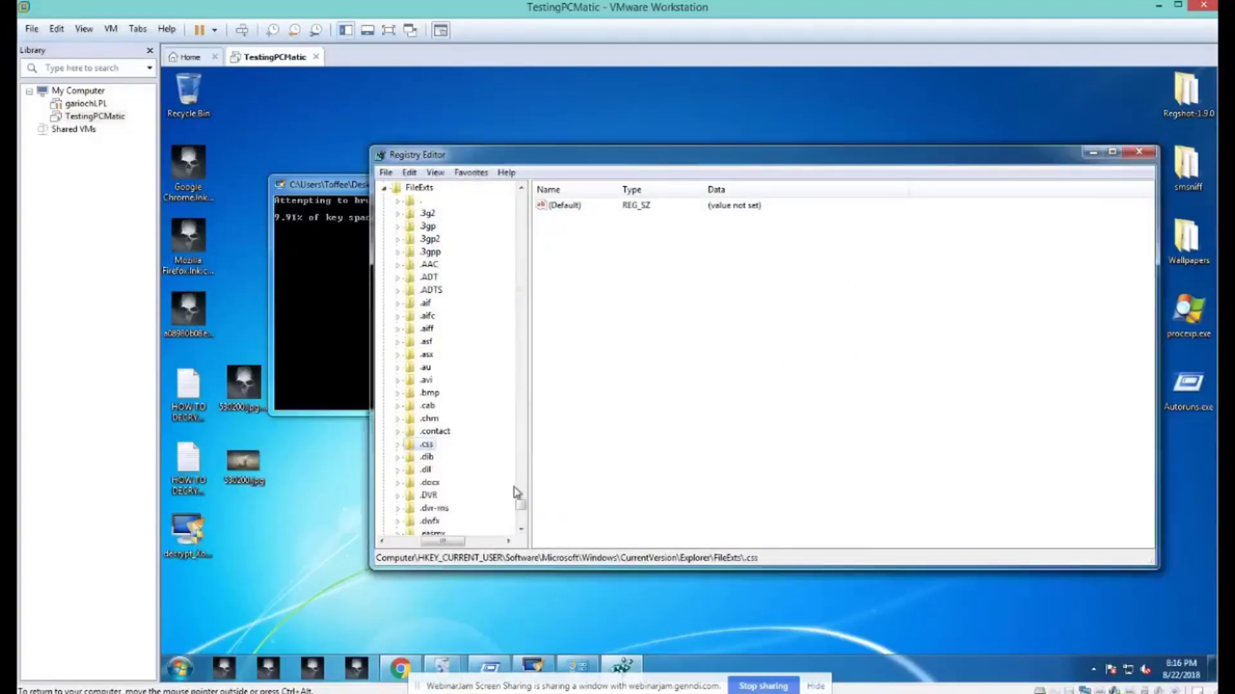
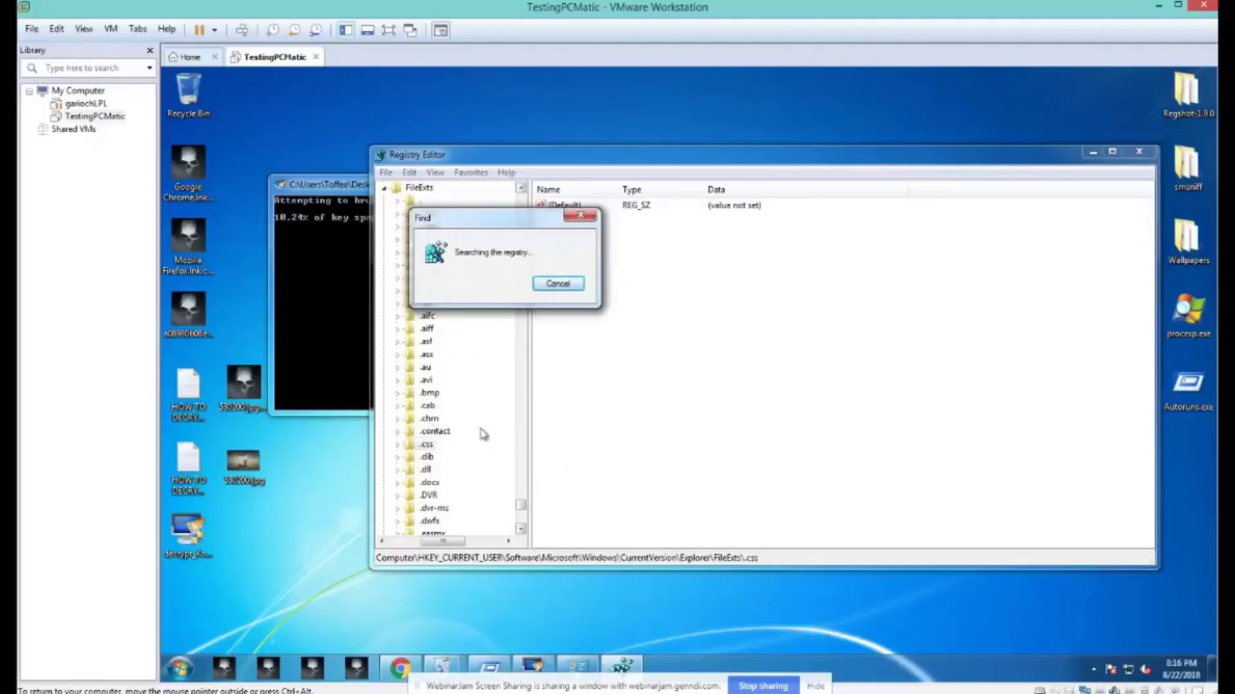
pyautogui.click(776, 366)
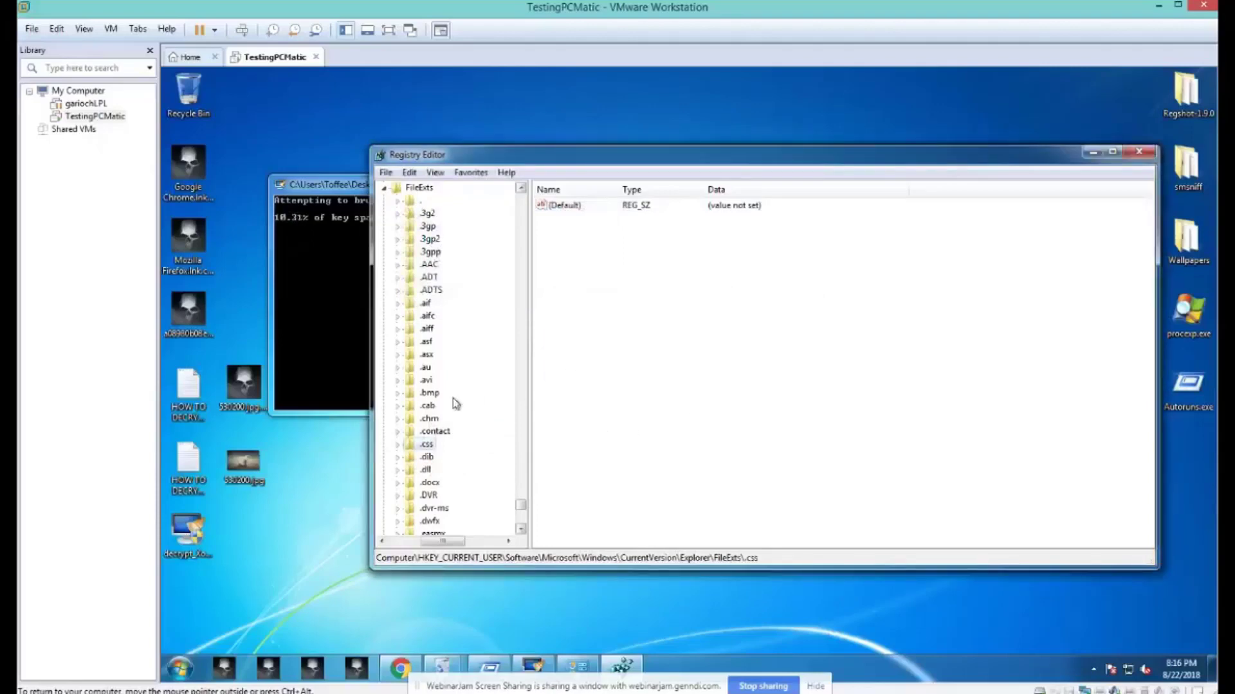
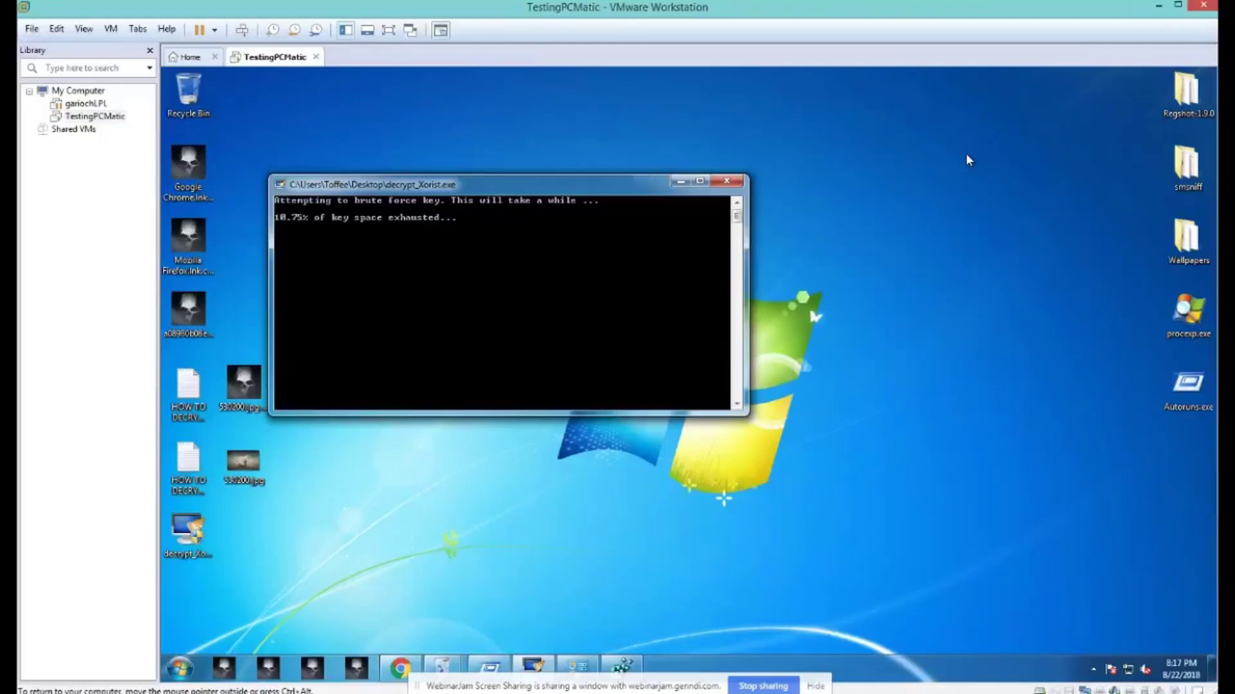
# Step: Search the whole computer for the ransom notes by the file name HOW TO DECRYPT FILES.txt
pyautogui.click(181, 669)
pyautogui.click(374, 458)
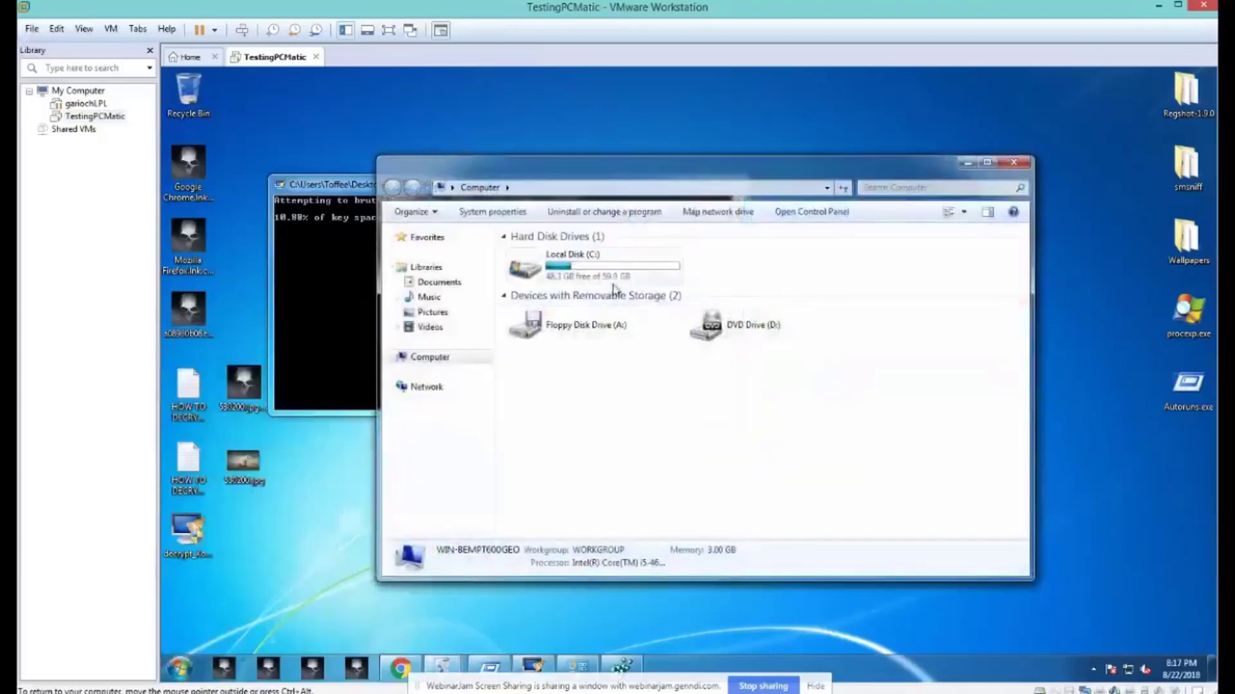
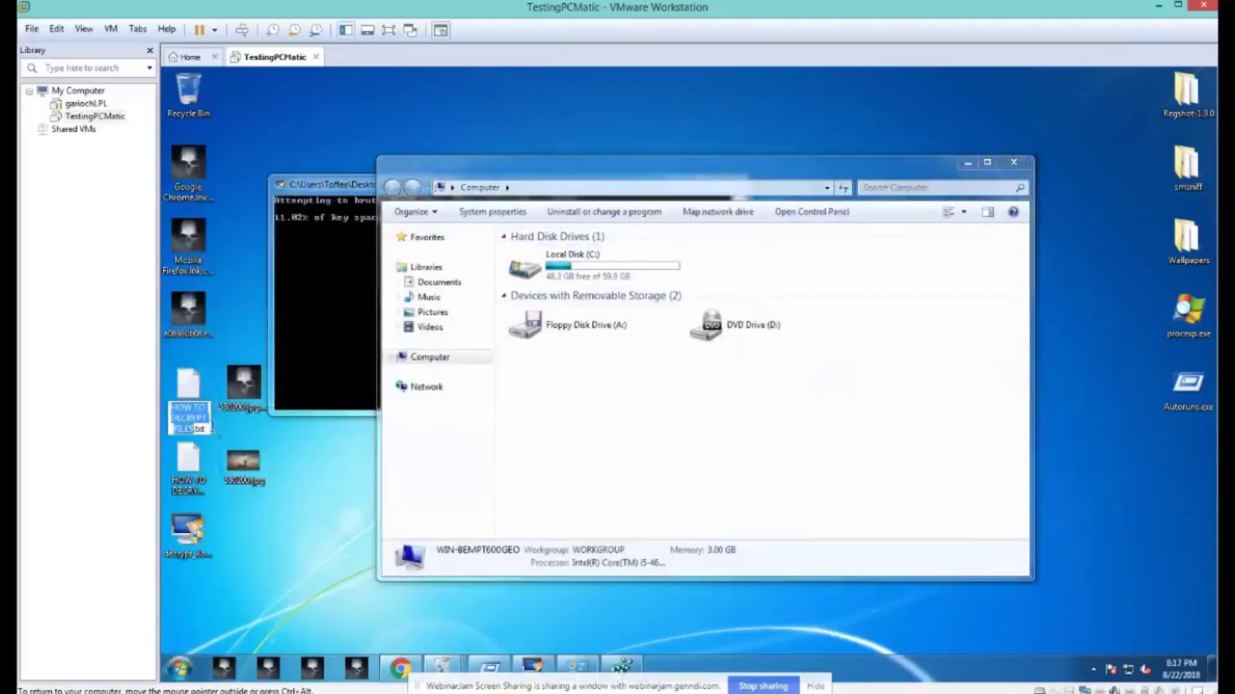
pyautogui.moveTo(207, 429); pyautogui.dragTo(166, 407)
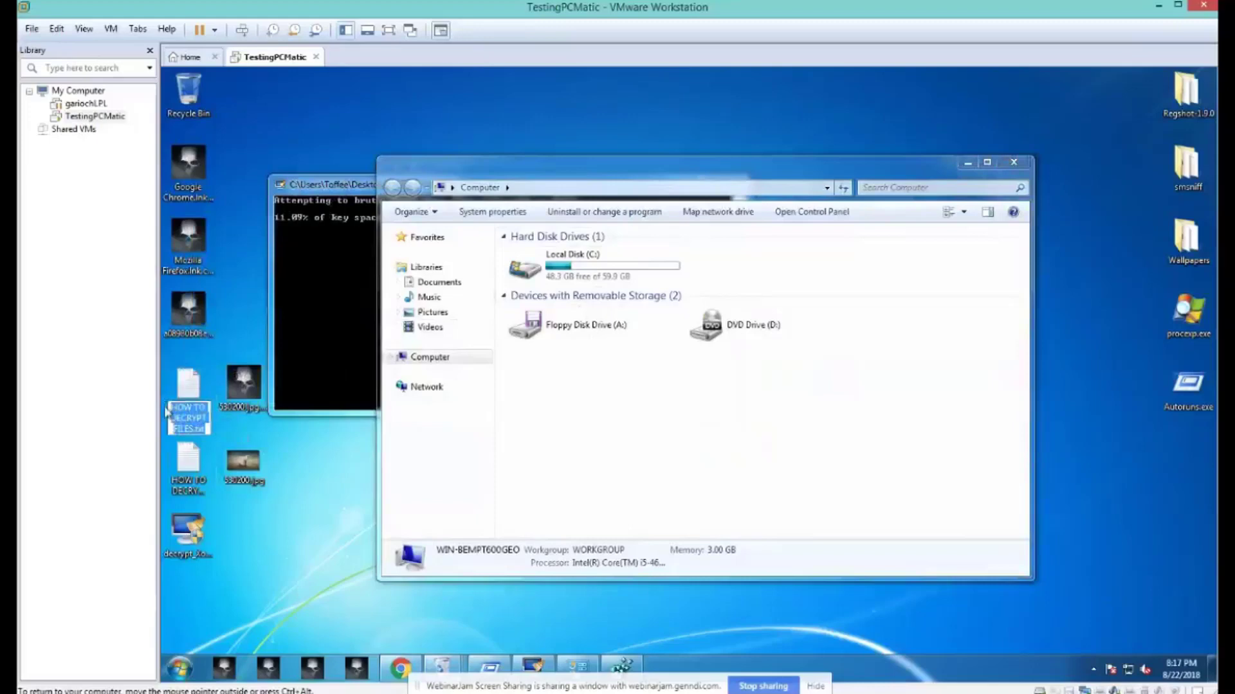
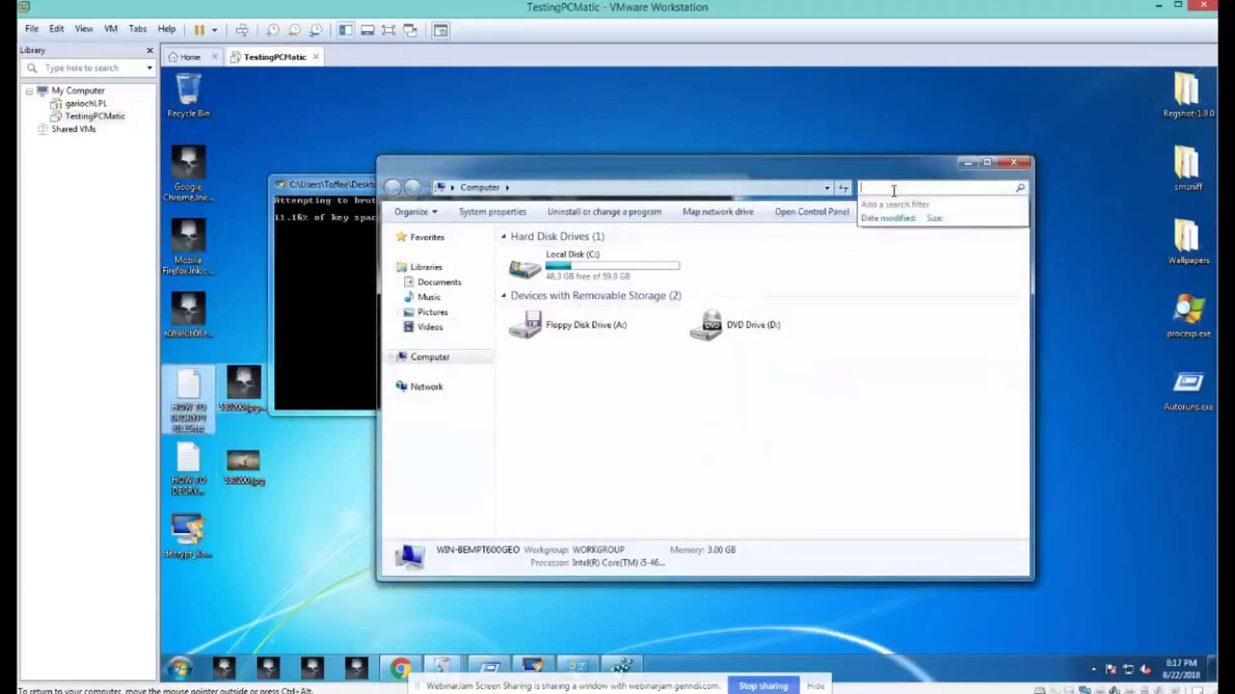
pyautogui.write('HOW TO DECRYPT FILES.txt')
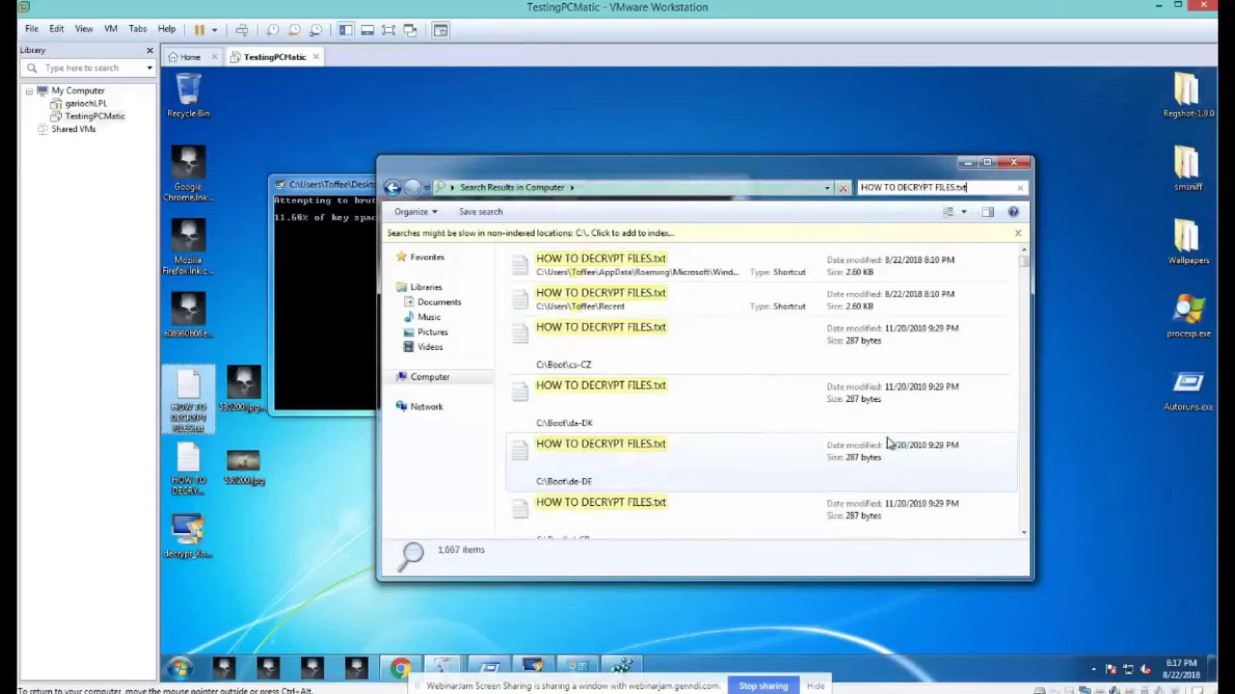
# Step: Select every HOW TO DECRYPT FILES.txt search result and move them all to the Recycle Bin
pyautogui.click(835, 398)
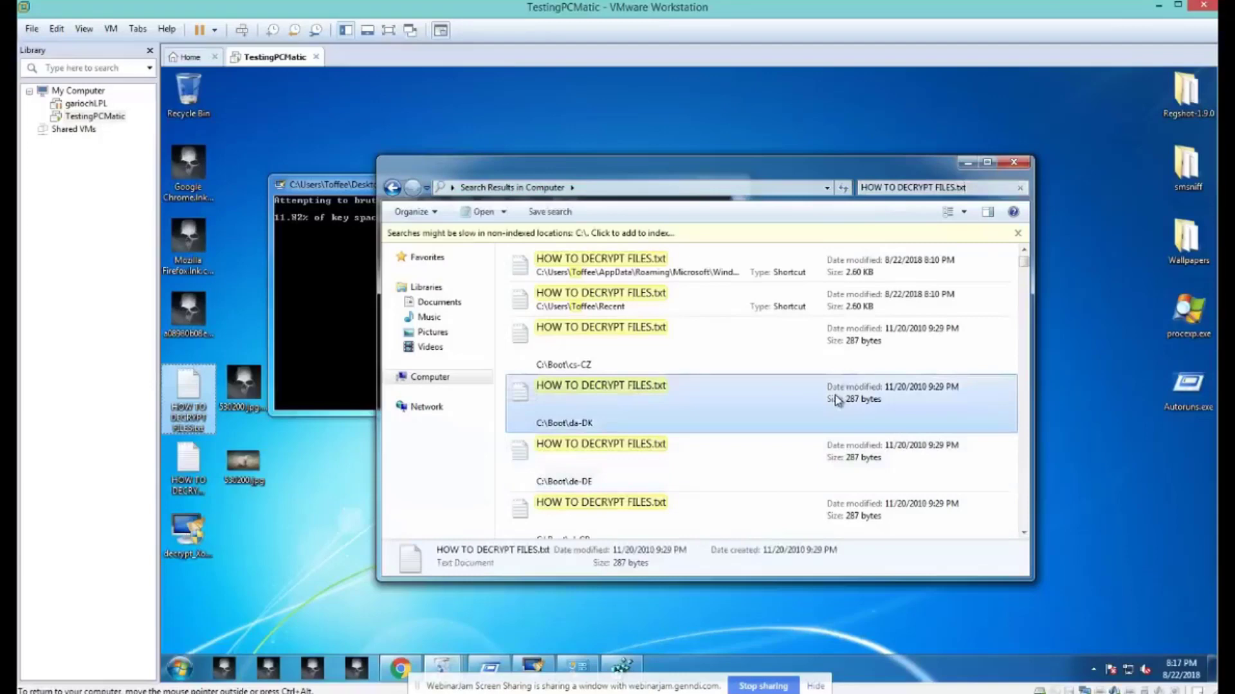
pyautogui.hotkey('ctrl', 'a')
pyautogui.rightClick(774, 397)
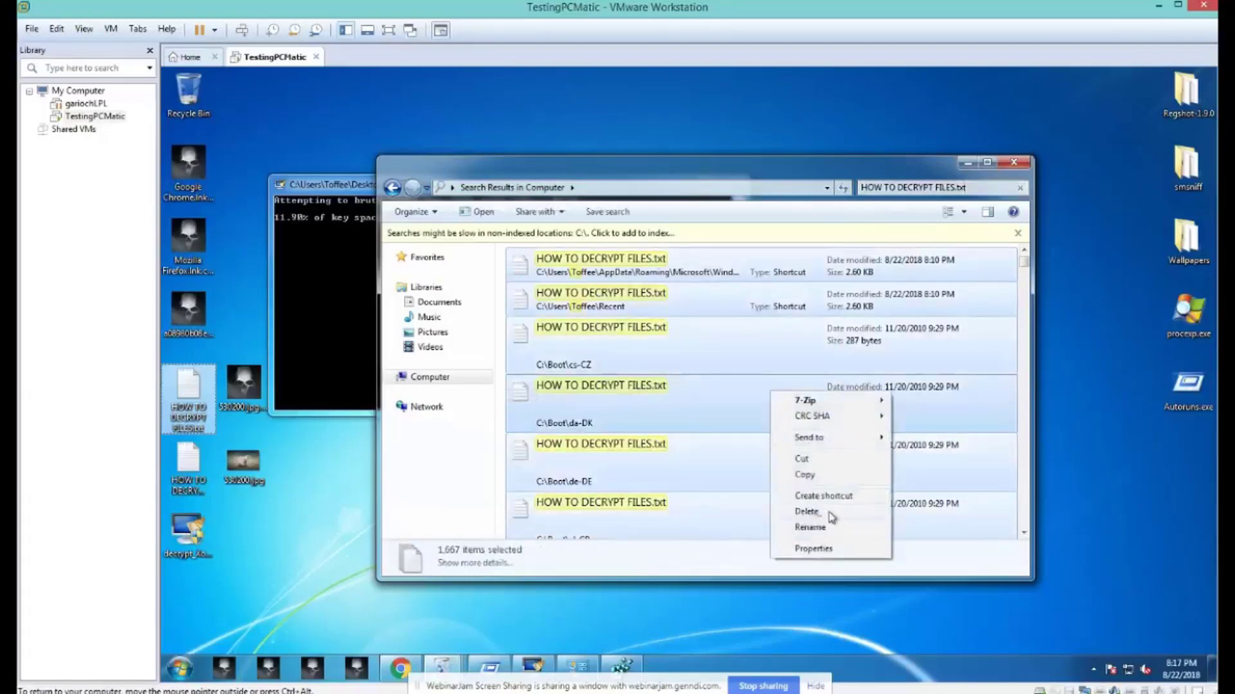
pyautogui.click(833, 516)
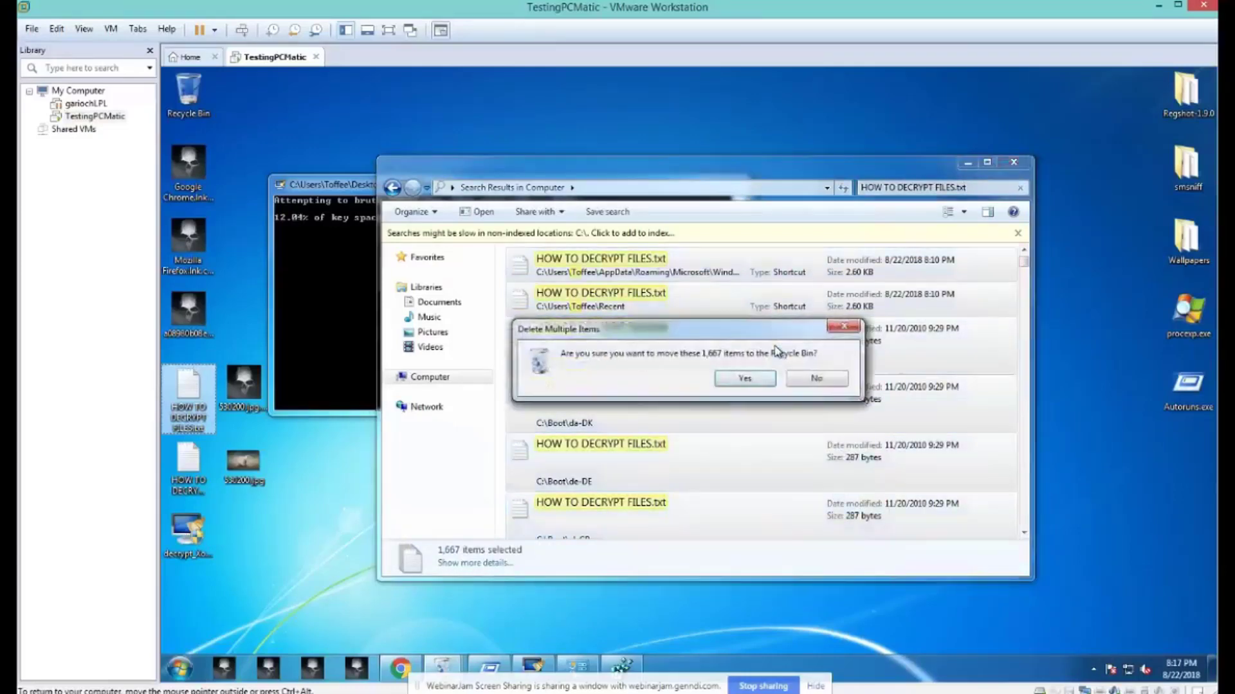
pyautogui.click(746, 379)
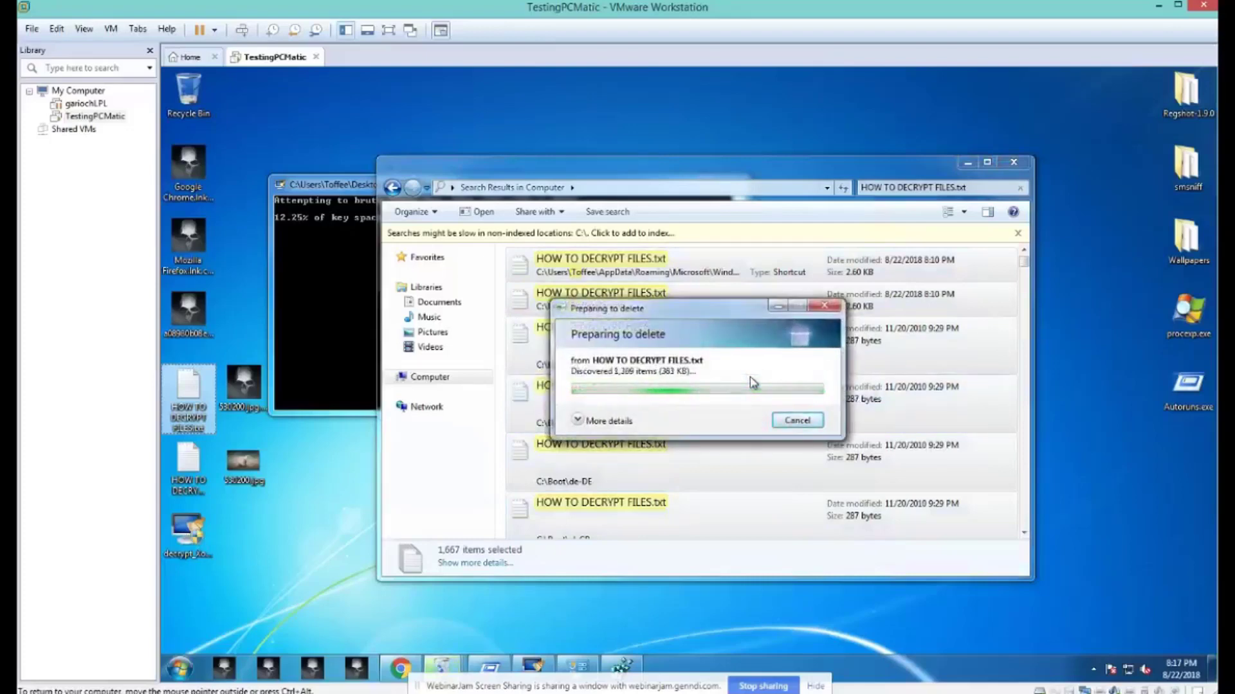
pyautogui.click(750, 380)
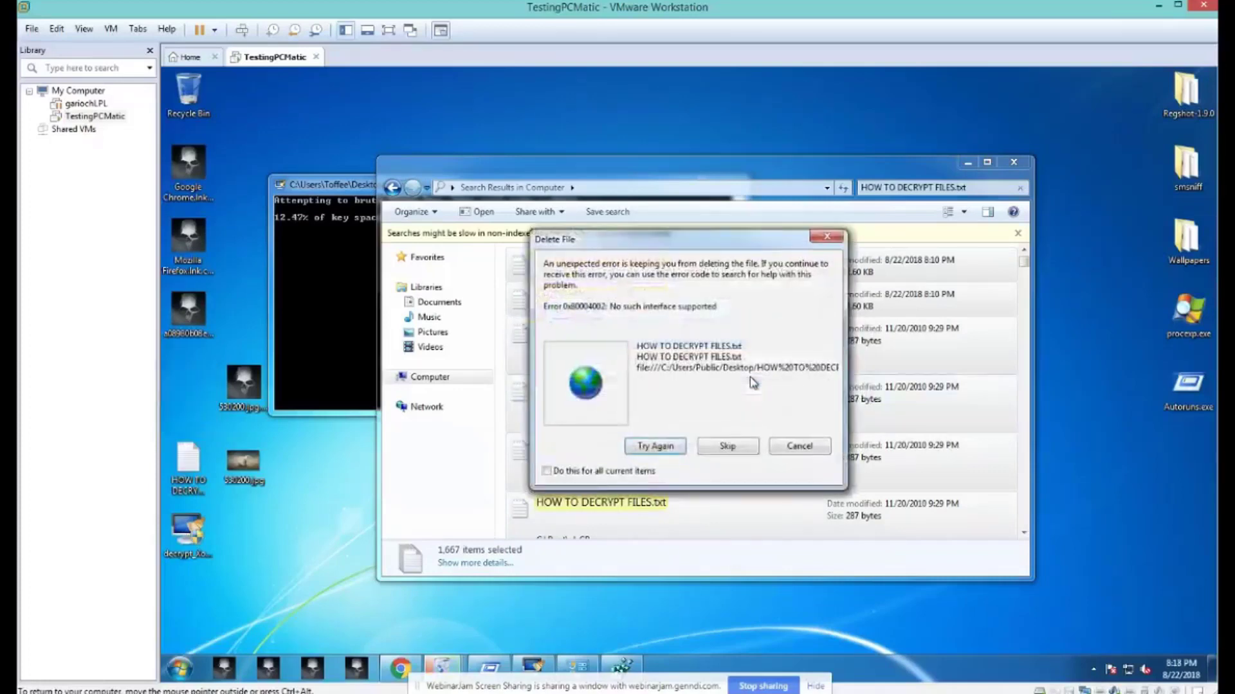
# Step: Skip the ransom notes that cannot be deleted or found, applying the choice to all current items
pyautogui.click(547, 470)
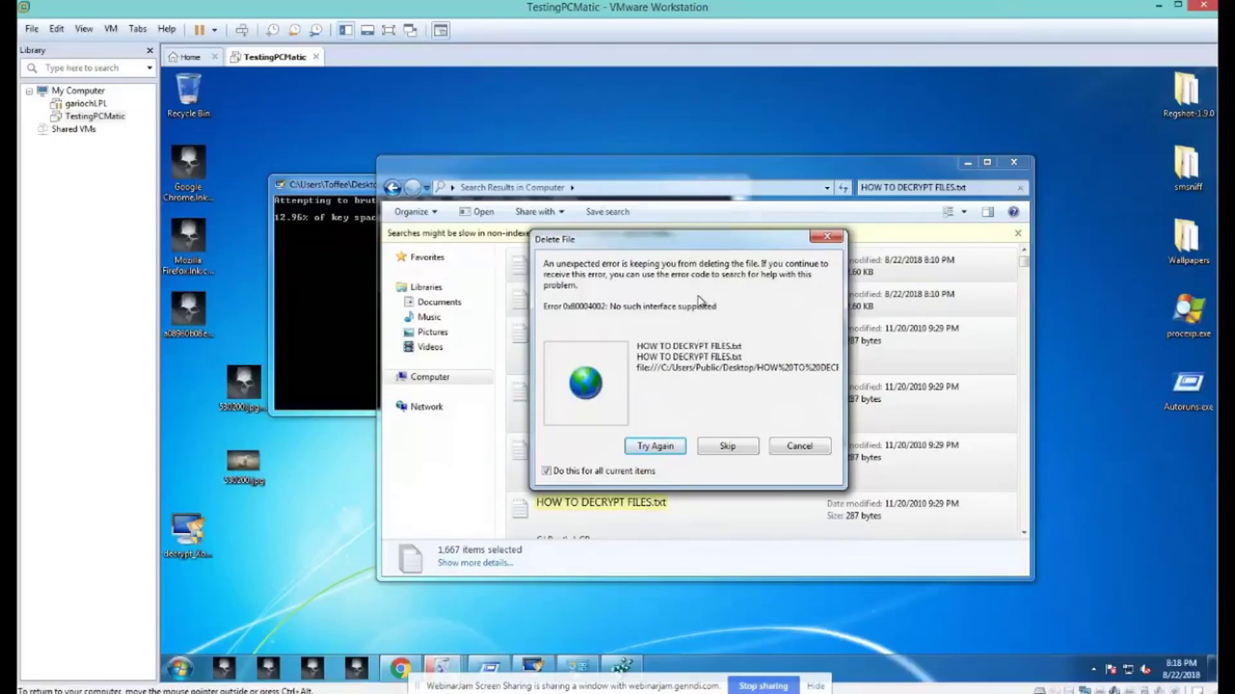
pyautogui.click(727, 447)
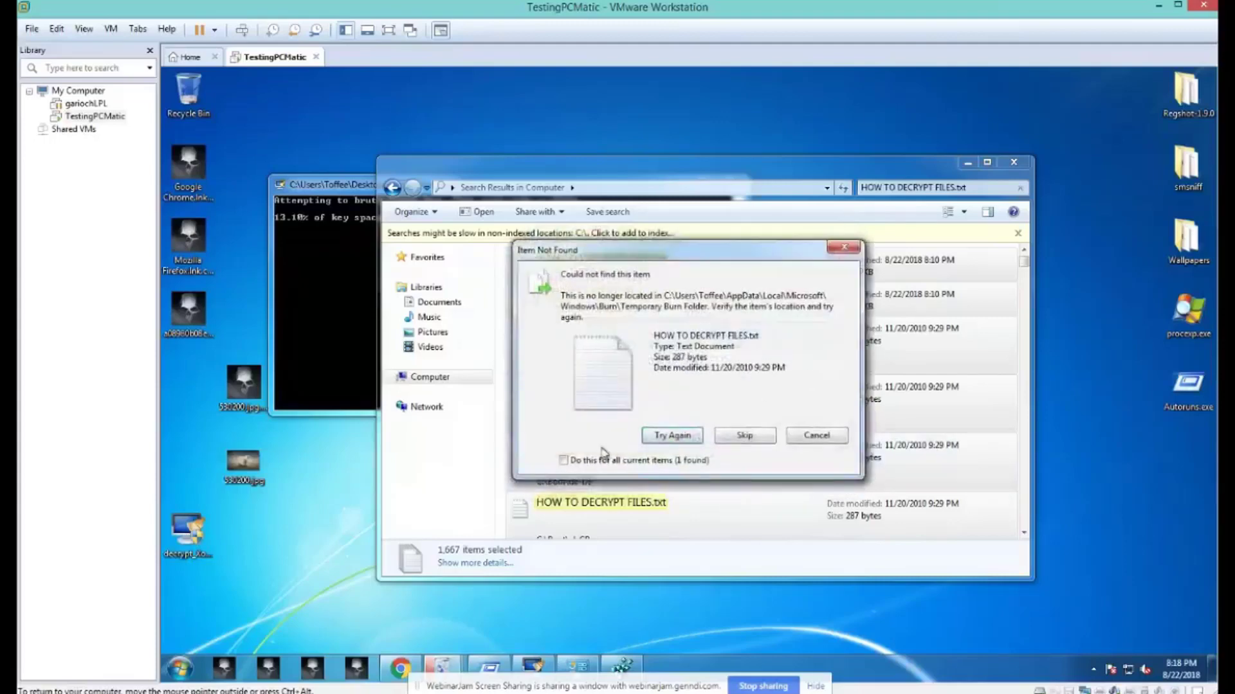
pyautogui.click(745, 435)
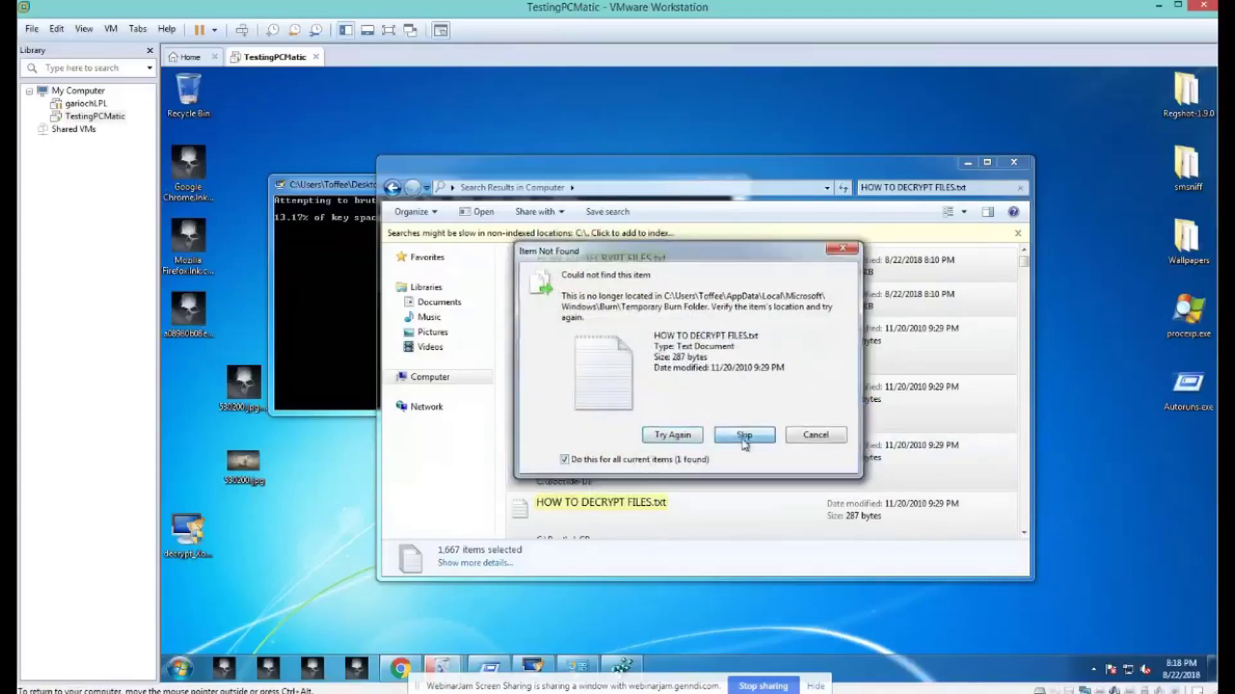
pyautogui.click(679, 418)
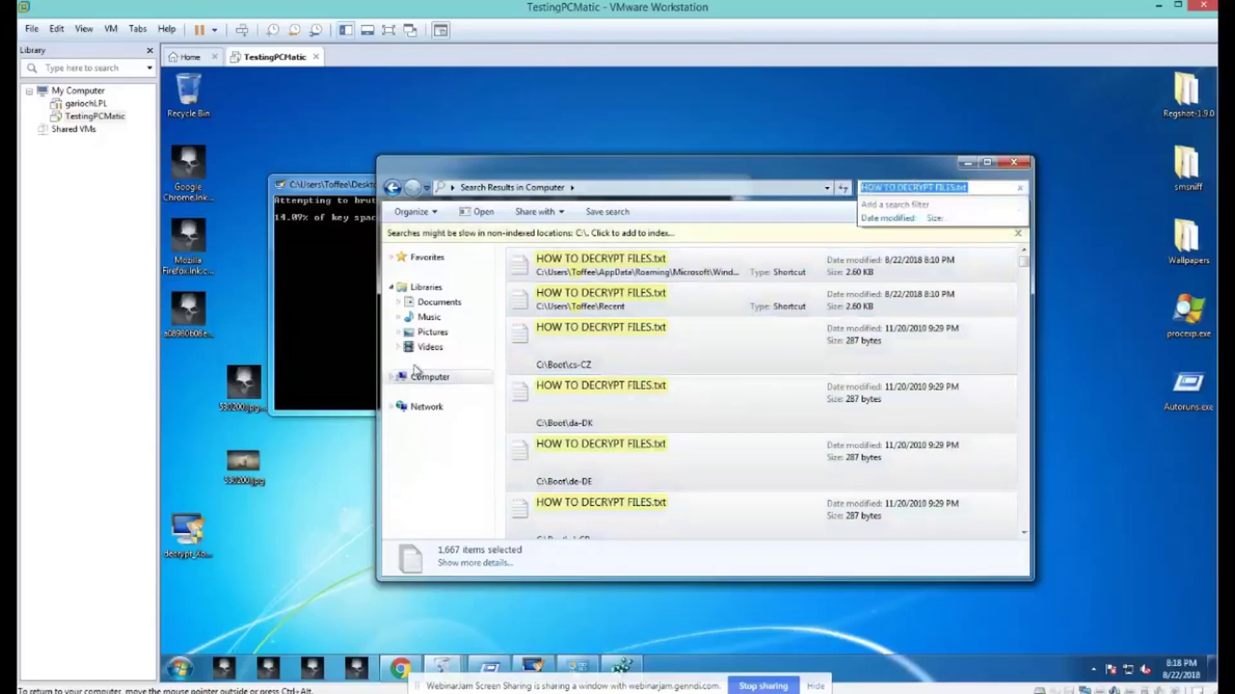
# Step: Repeat the computer-wide search for HOW TO DECRYPT FILES.txt to check for leftovers and close the search window
pyautogui.click(437, 377)
pyautogui.click(915, 188)
pyautogui.click(913, 204)
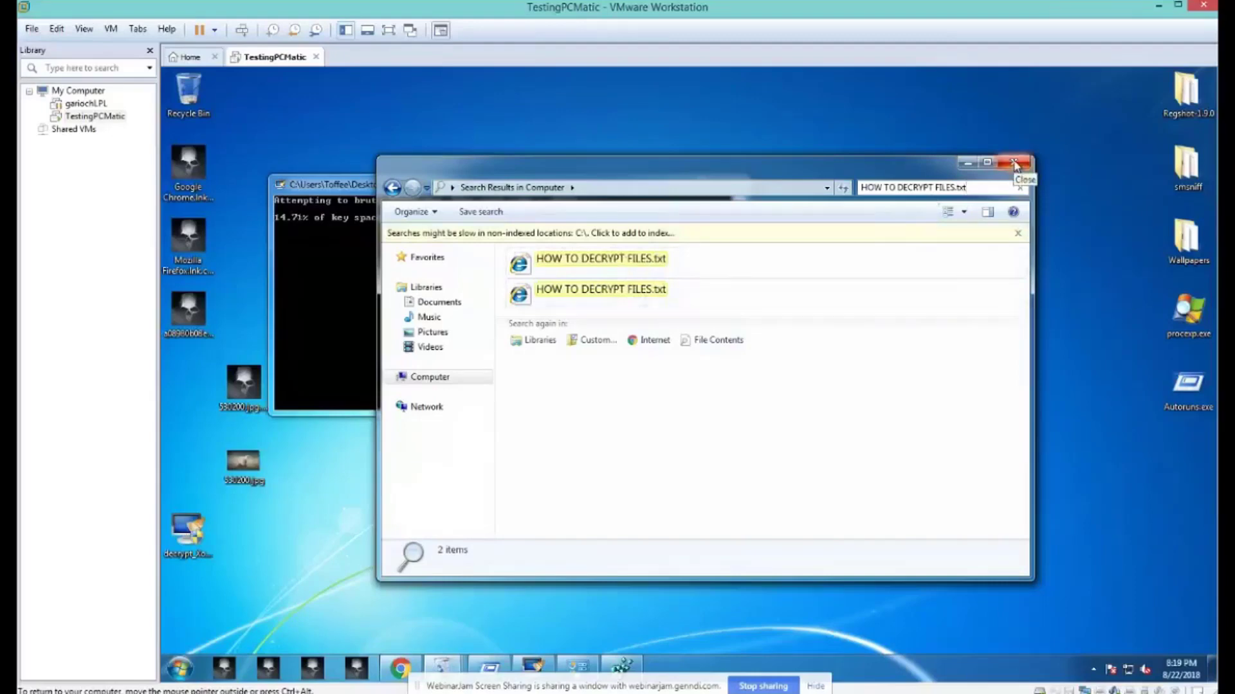
pyautogui.click(1015, 165)
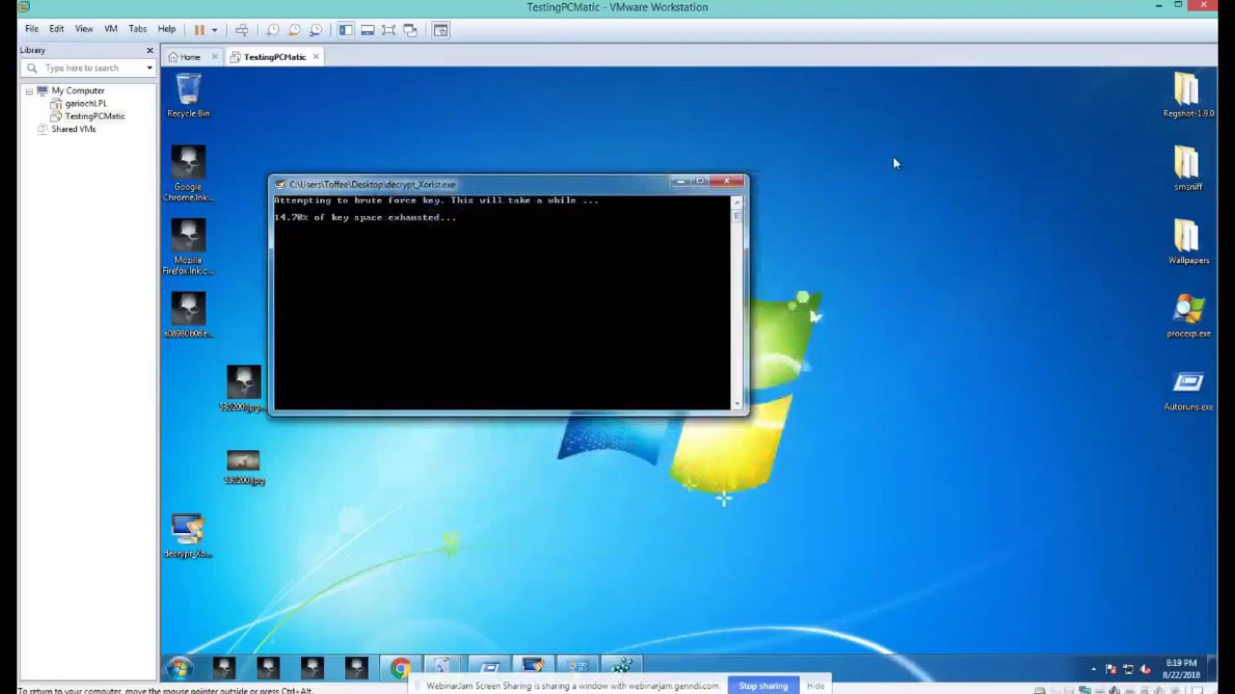
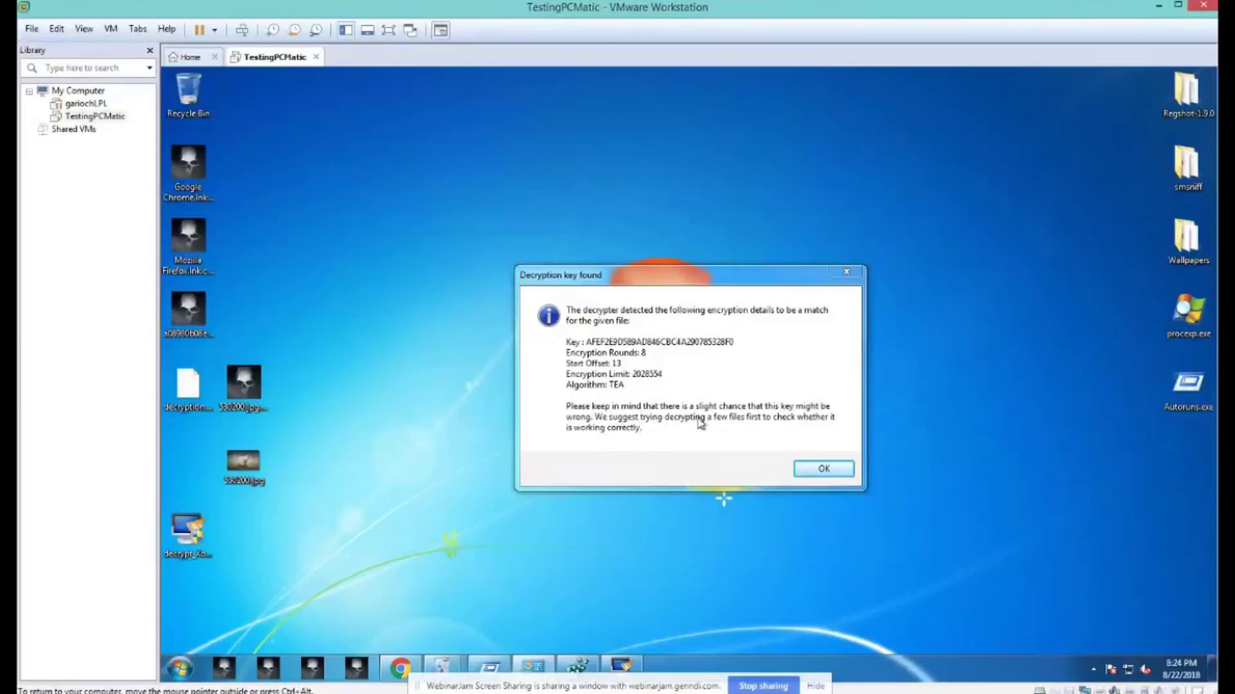
# Step: Accept the detected decryption key and check the decrypter's file selection without adding any file
pyautogui.click(821, 469)
pyautogui.click(746, 461)
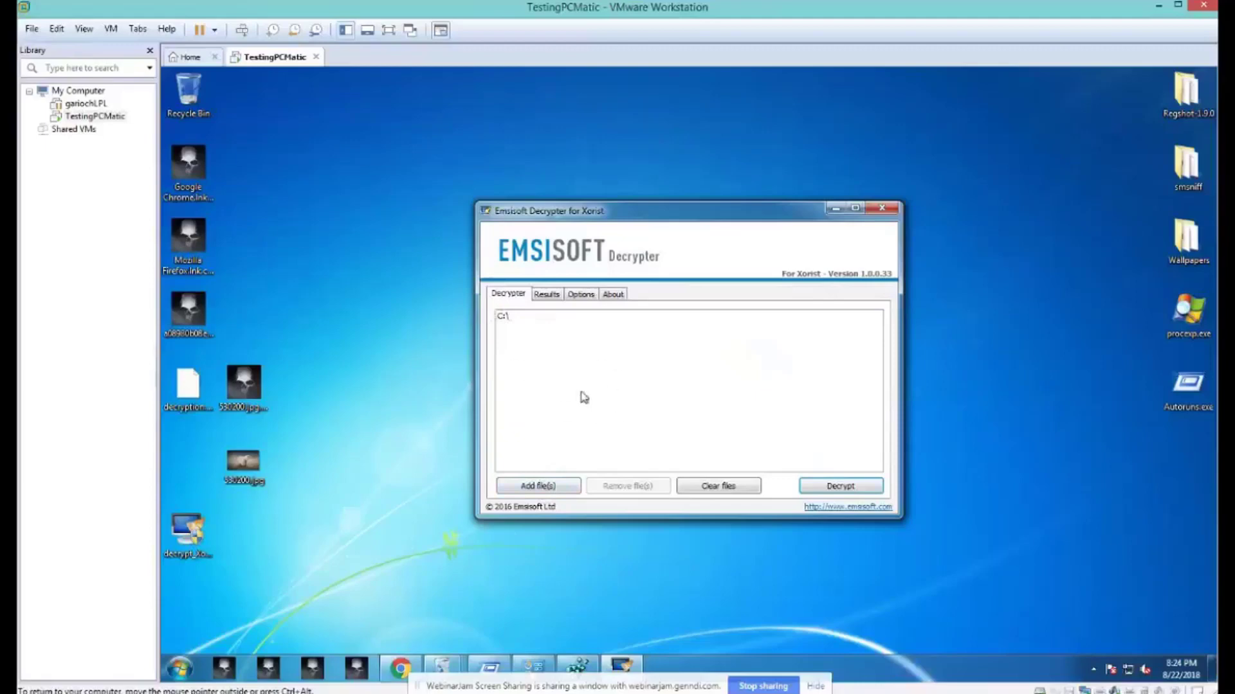
pyautogui.click(545, 488)
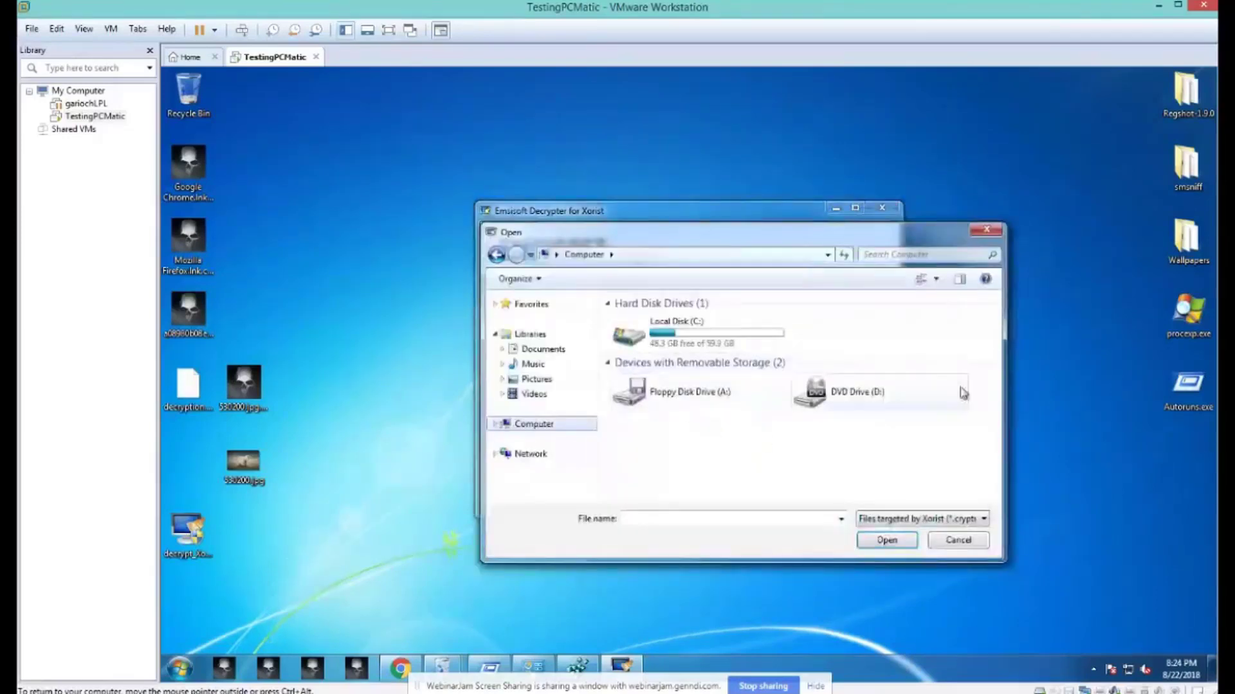
pyautogui.click(990, 231)
# Step: Review the Keep encrypted files option, leave it enabled, and start decrypting the files on C:\
pyautogui.click(580, 294)
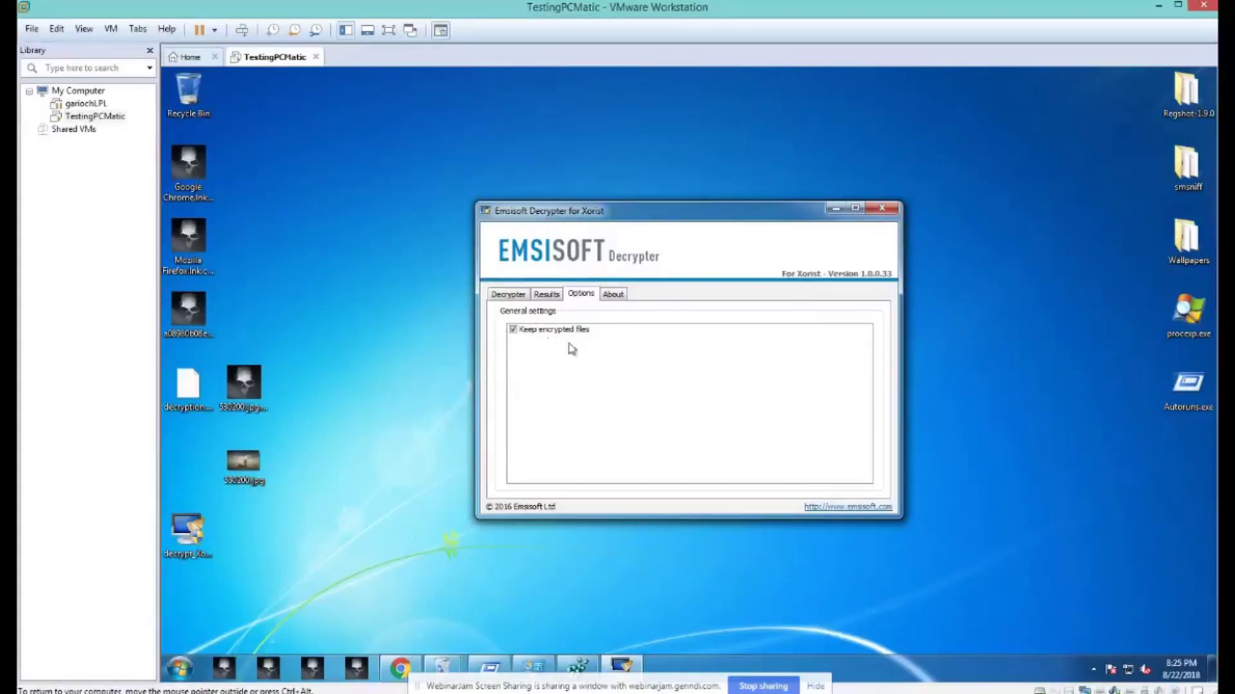
pyautogui.click(211, 180)
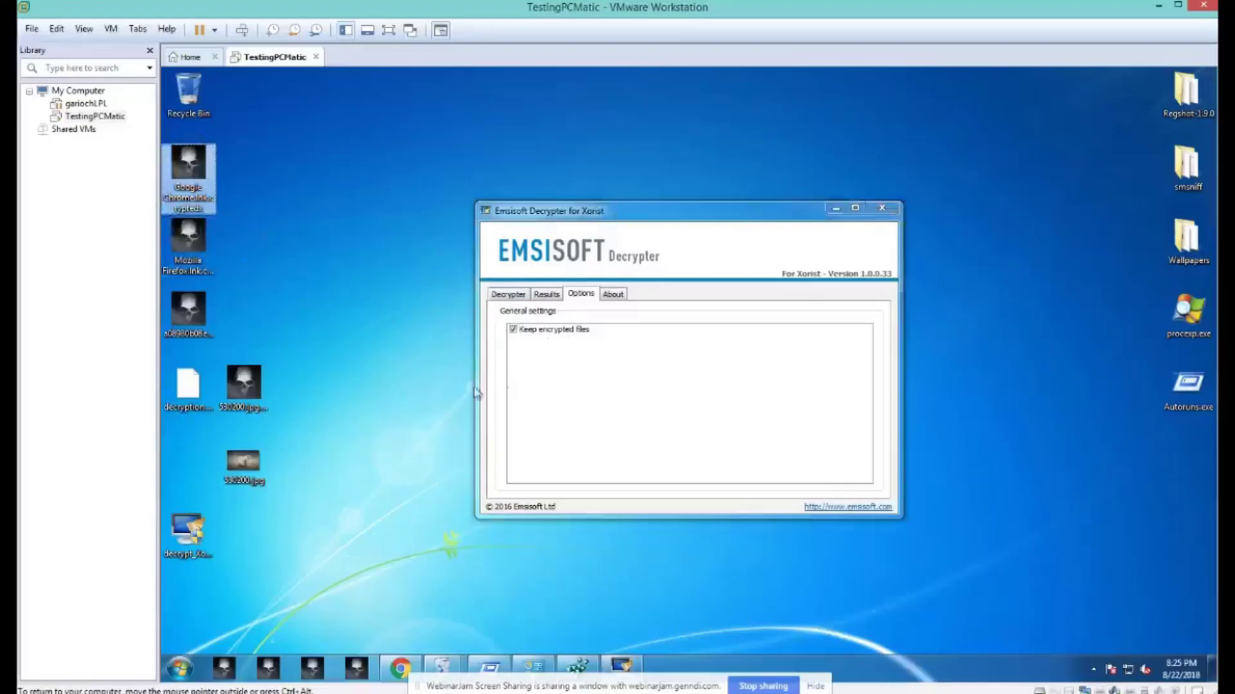
pyautogui.click(507, 297)
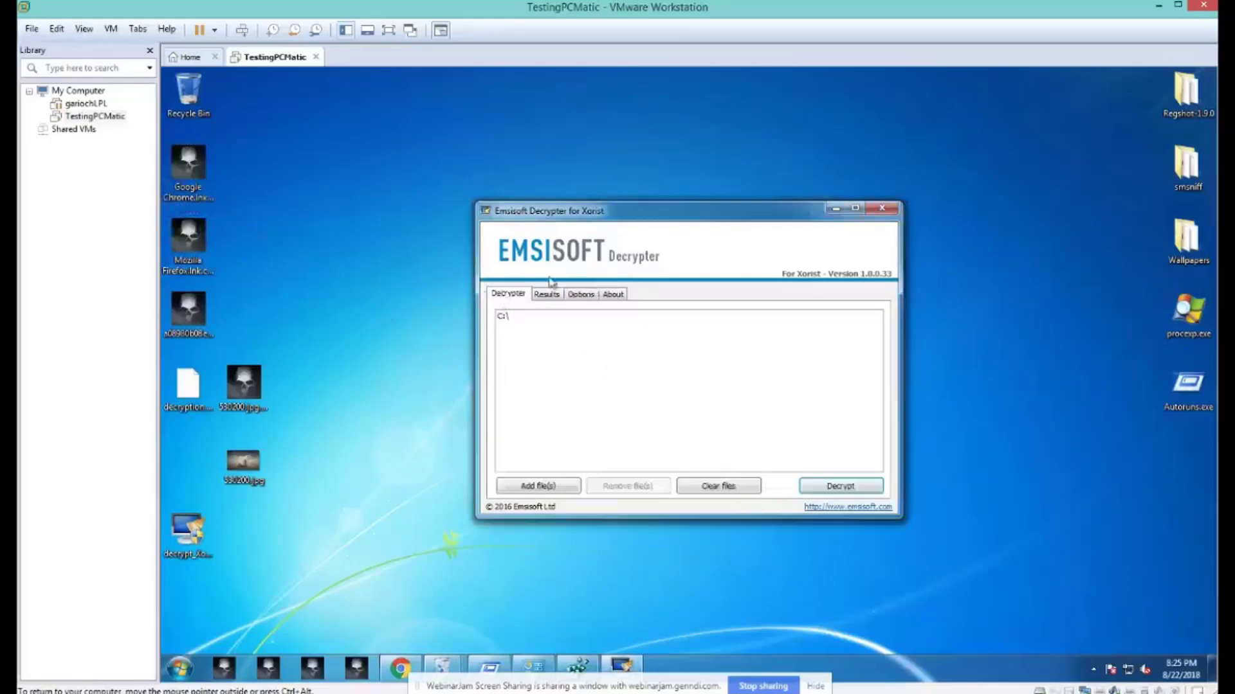
pyautogui.click(841, 485)
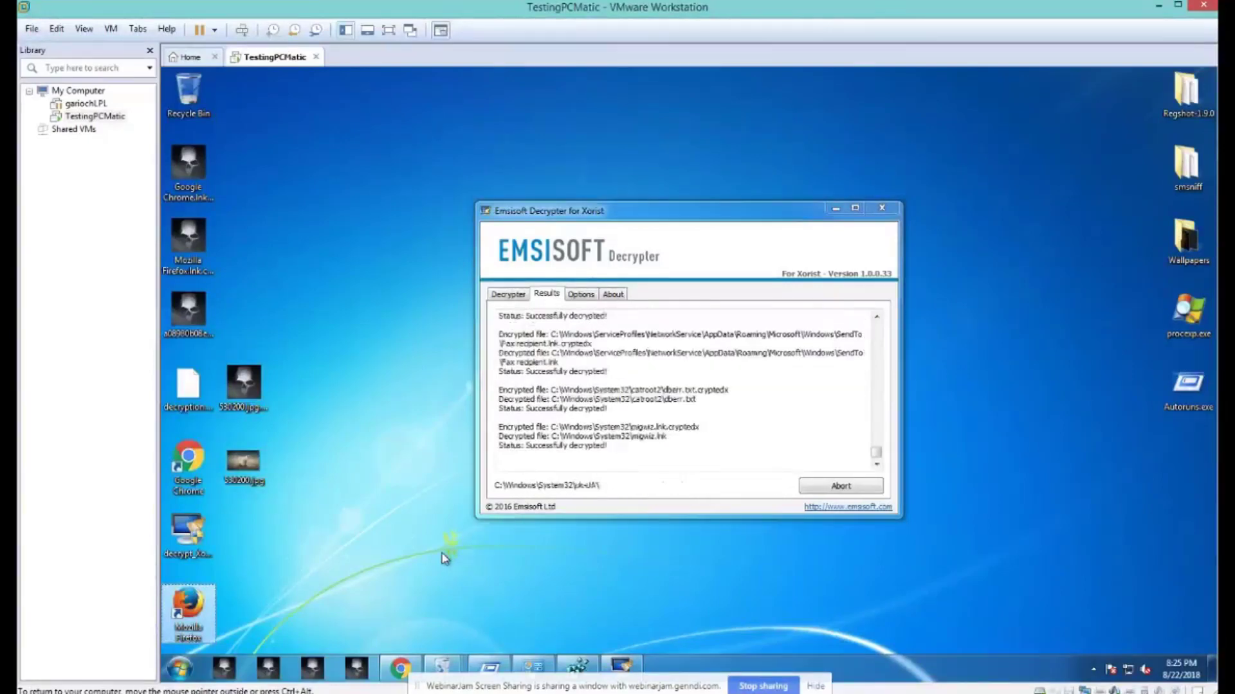
# Step: Open the Wallpapers folder and view its decrypted images, starting from 1372363.jpg, and close the photo viewer
pyautogui.doubleClick(1186, 239)
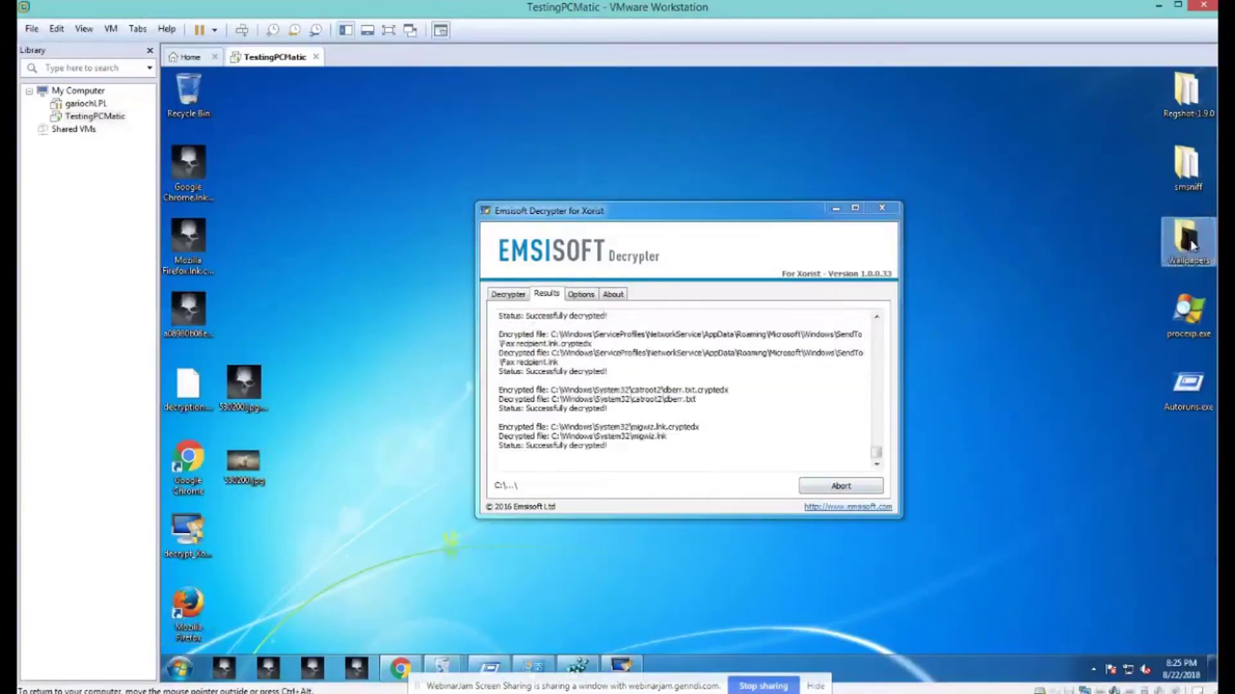
pyautogui.moveTo(664, 190); pyautogui.dragTo(907, 179)
pyautogui.click(808, 261)
pyautogui.doubleClick(809, 260)
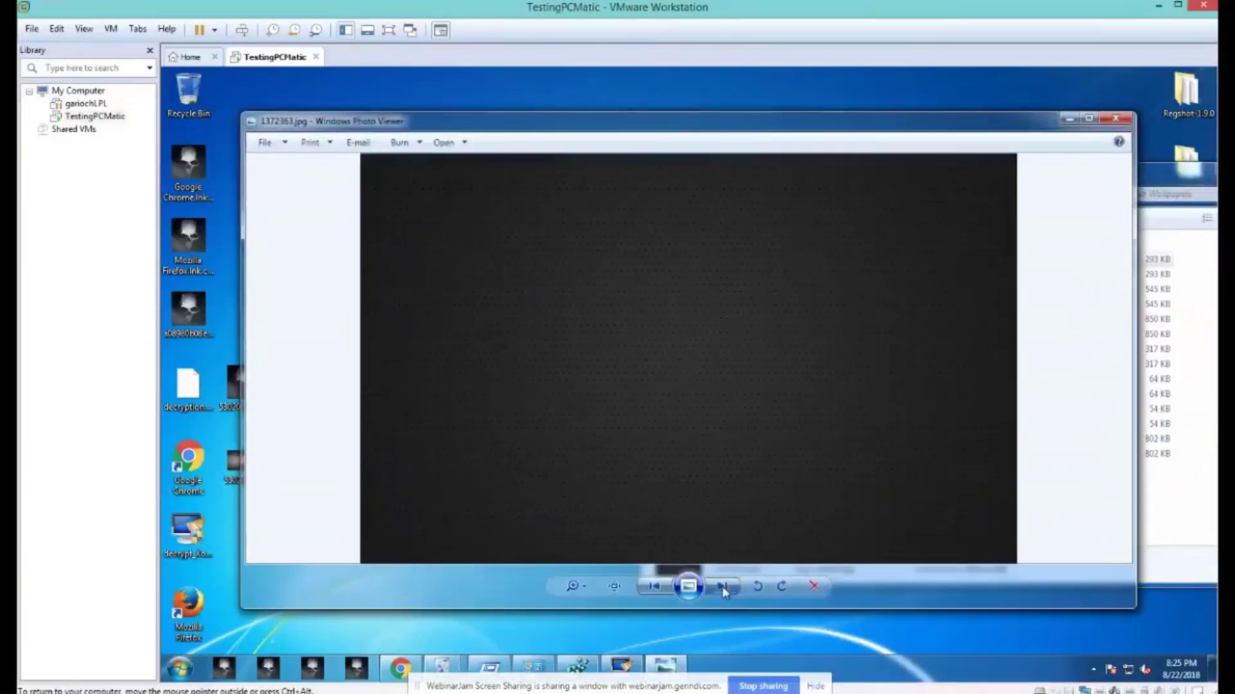
pyautogui.click(723, 587)
pyautogui.click(722, 590)
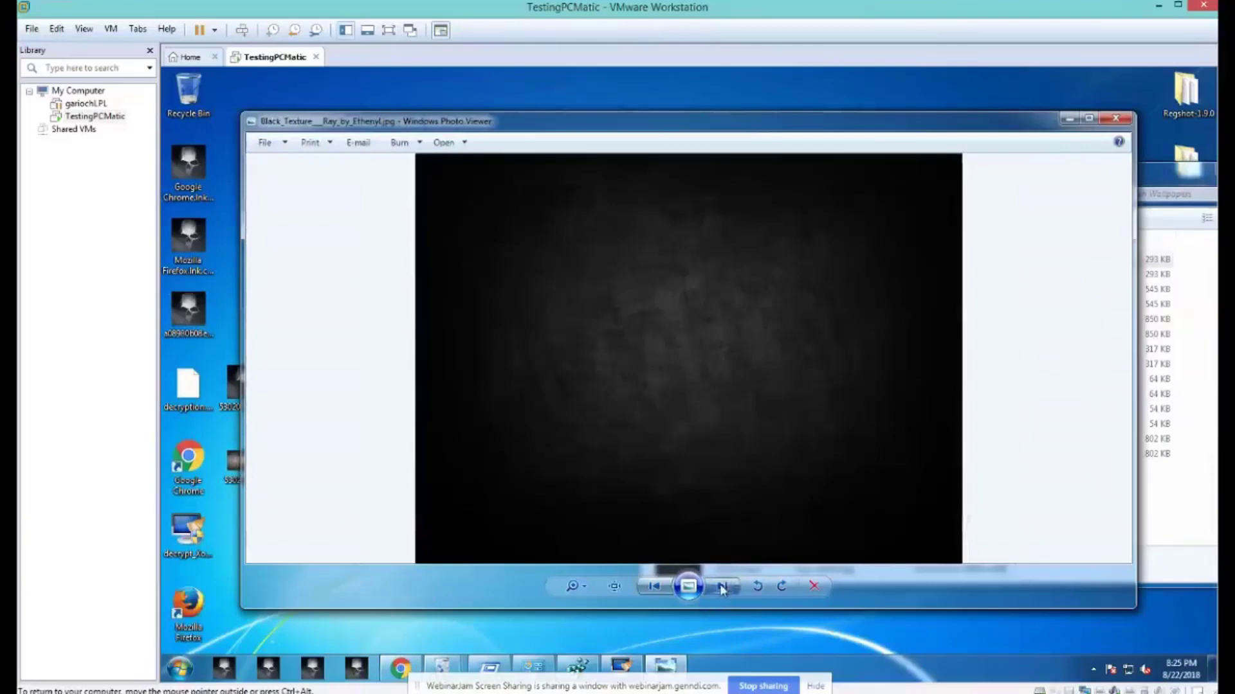
pyautogui.click(1115, 118)
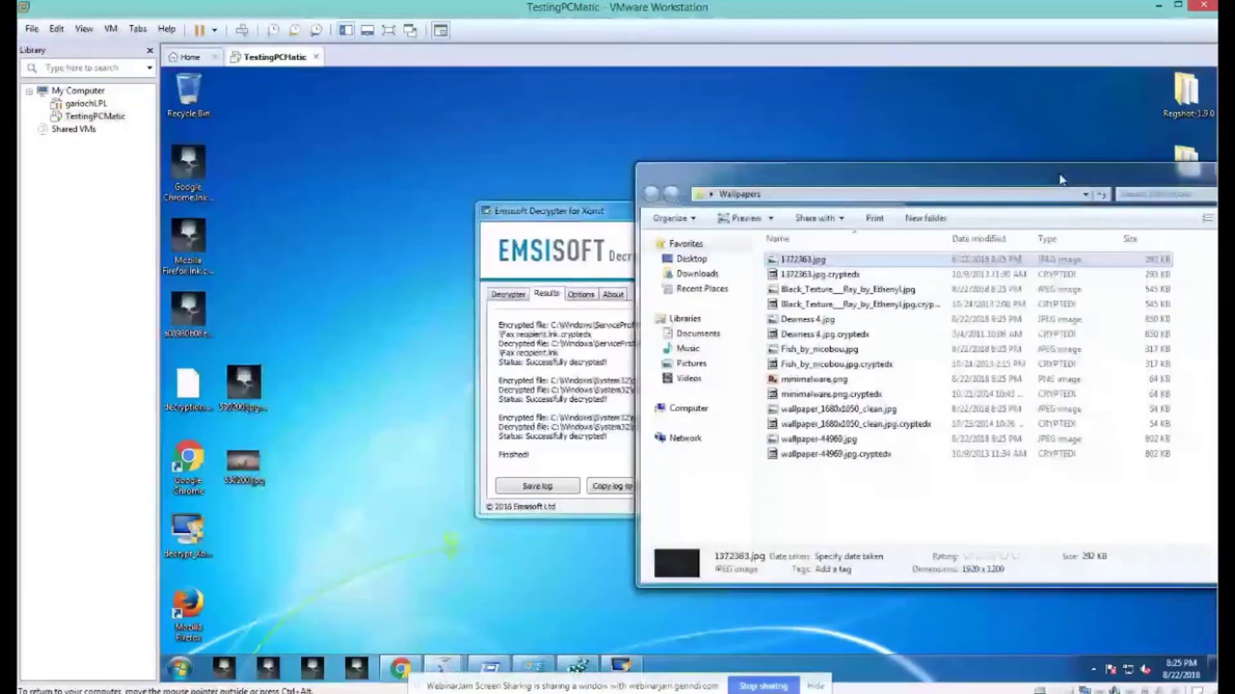
# Step: Close the Wallpapers folder, view the decrypter's version and author information, and close the decrypter
pyautogui.hotkey('alt', 'F4')
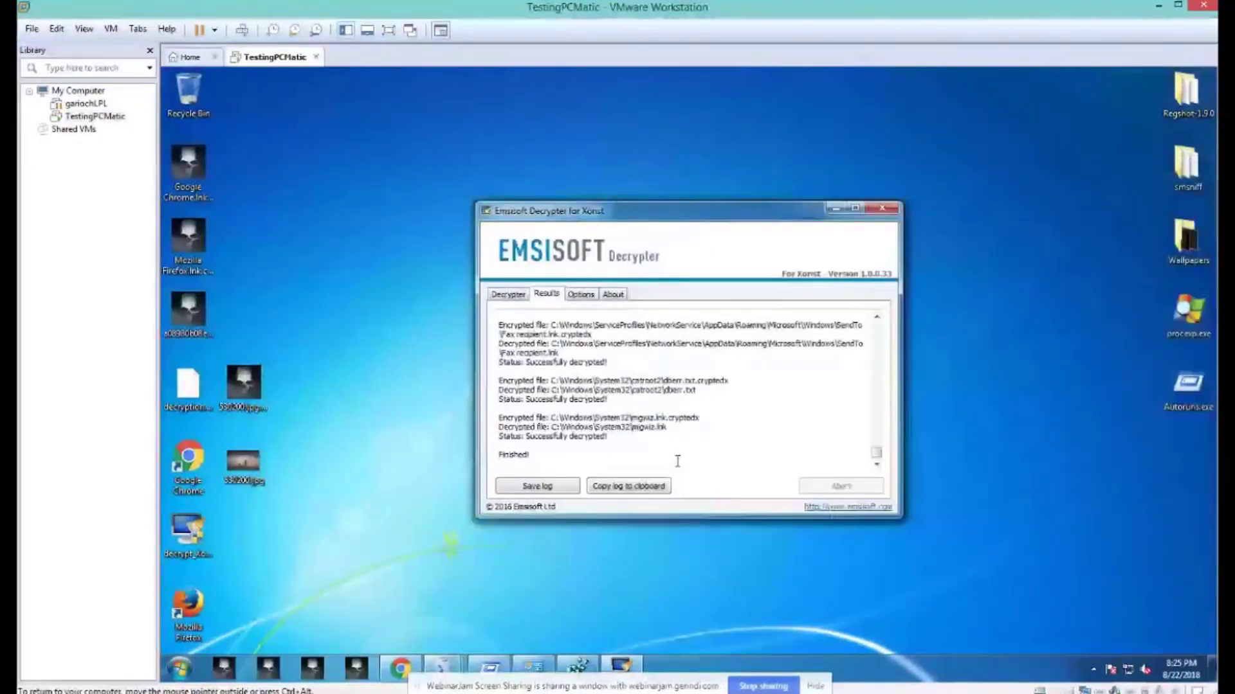
pyautogui.click(613, 294)
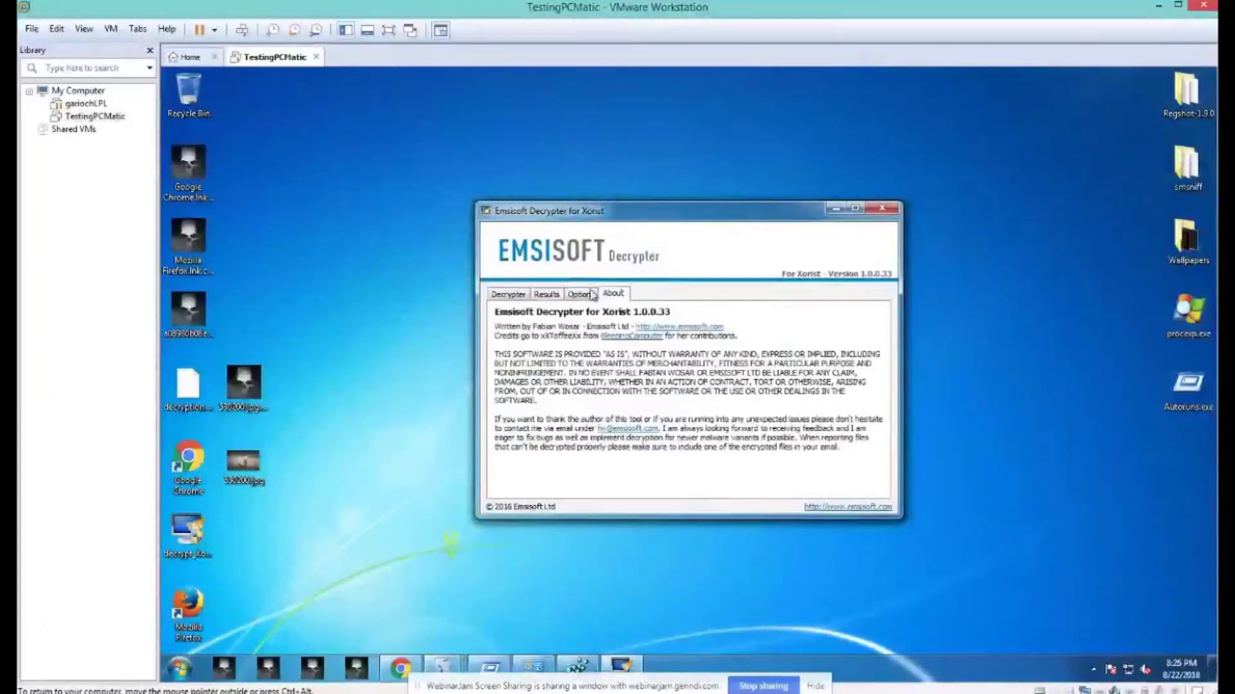
pyautogui.click(883, 213)
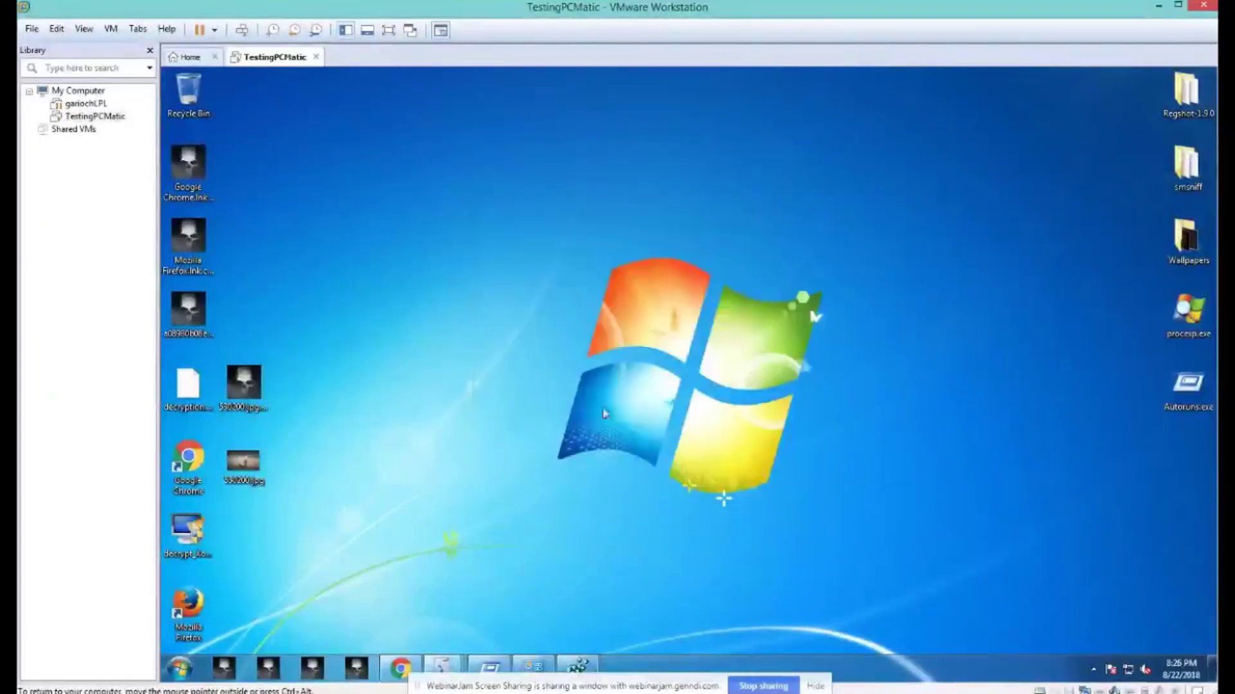
# Step: Check the extension of the encrypted Mozilla Firefox shortcut on the desktop and search the whole computer for .cryptedx files
pyautogui.click(179, 668)
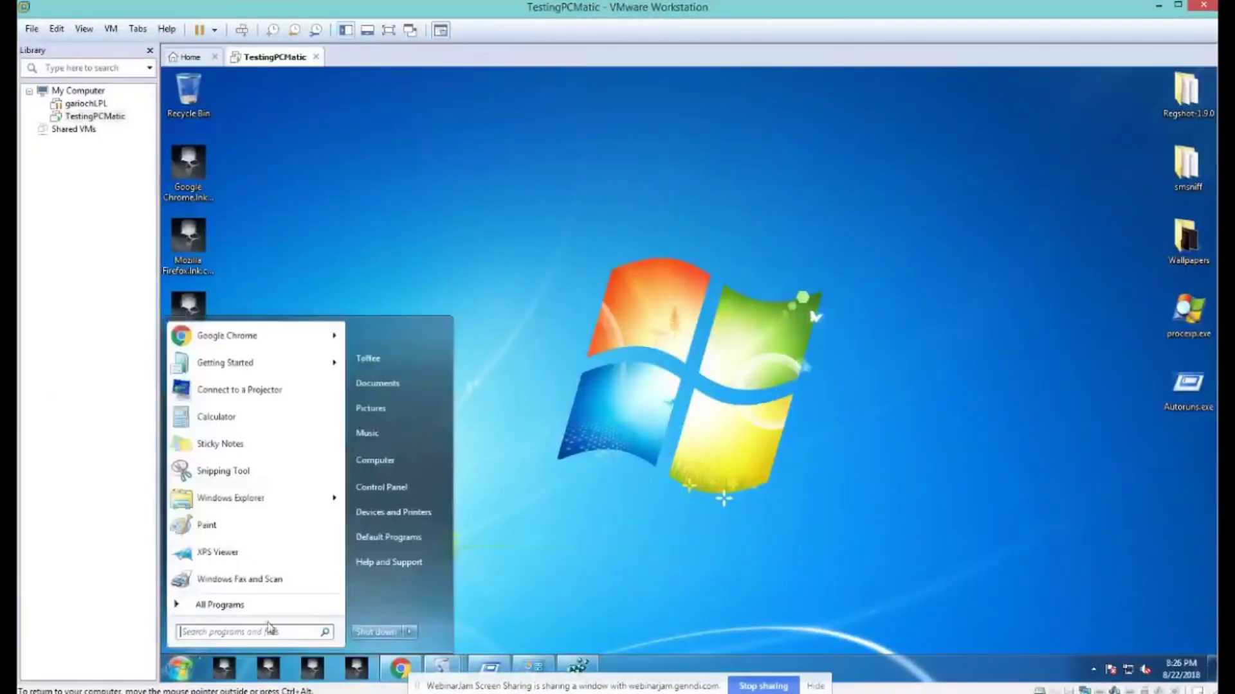
pyautogui.click(388, 462)
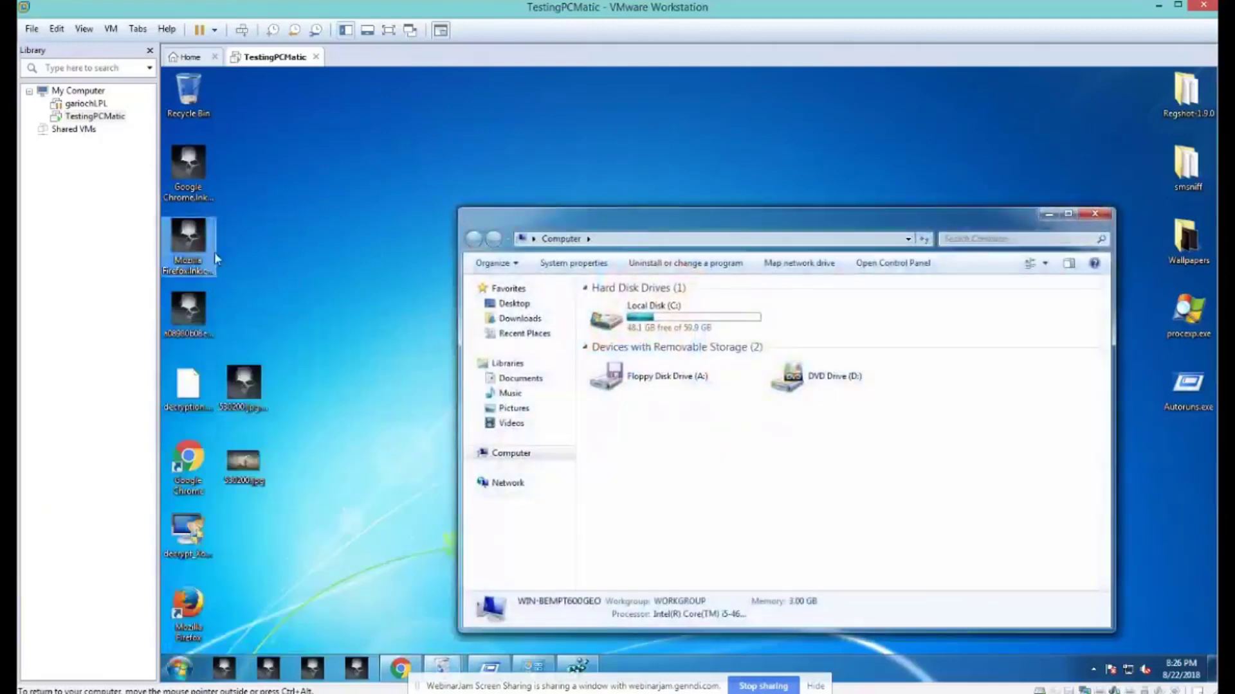
pyautogui.click(975, 239)
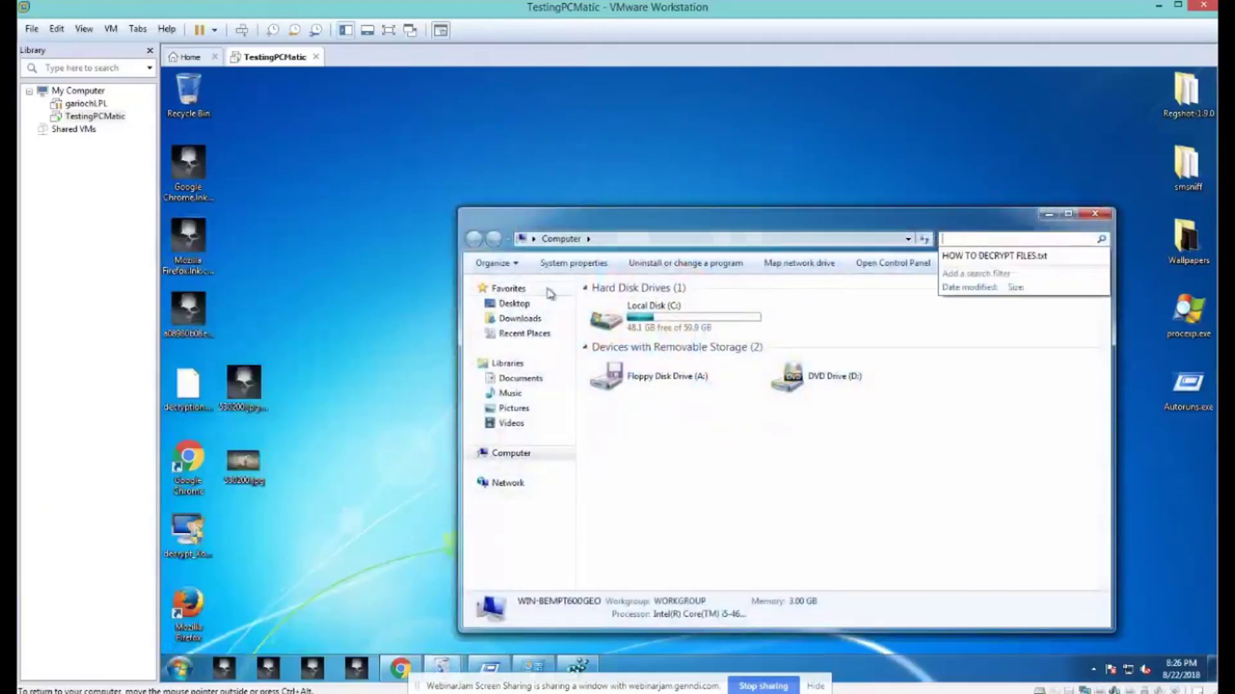
pyautogui.rightClick(187, 241)
pyautogui.click(226, 428)
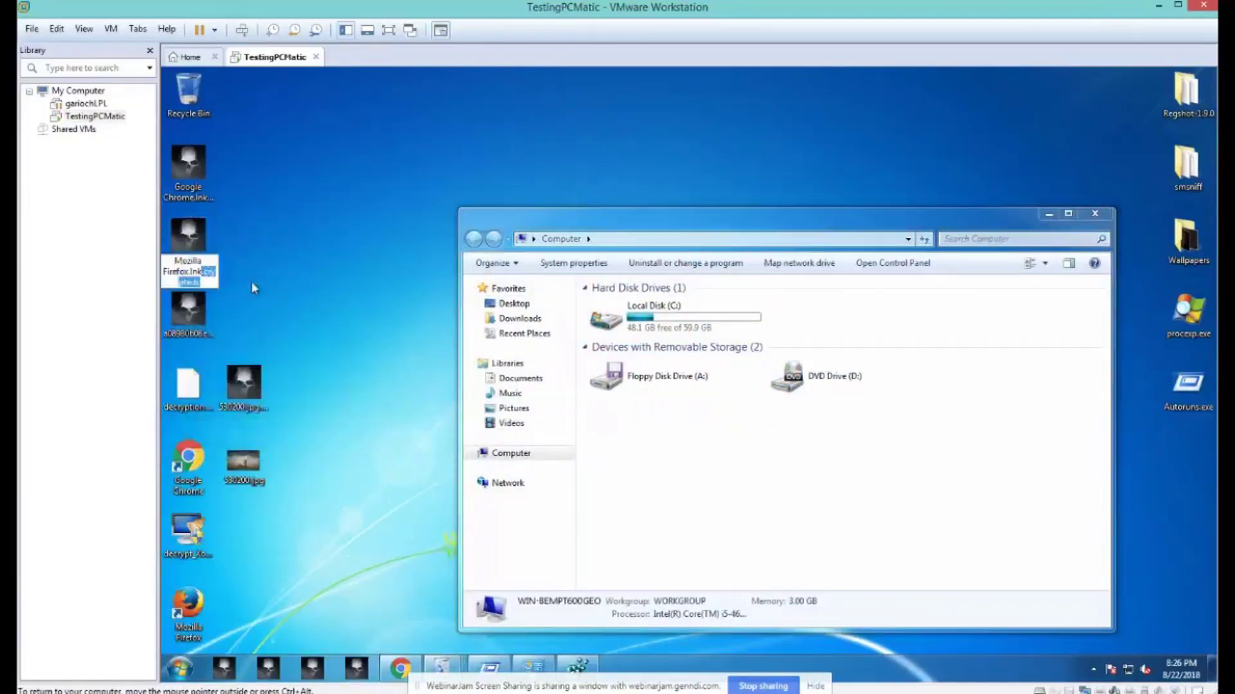
pyautogui.click(987, 240)
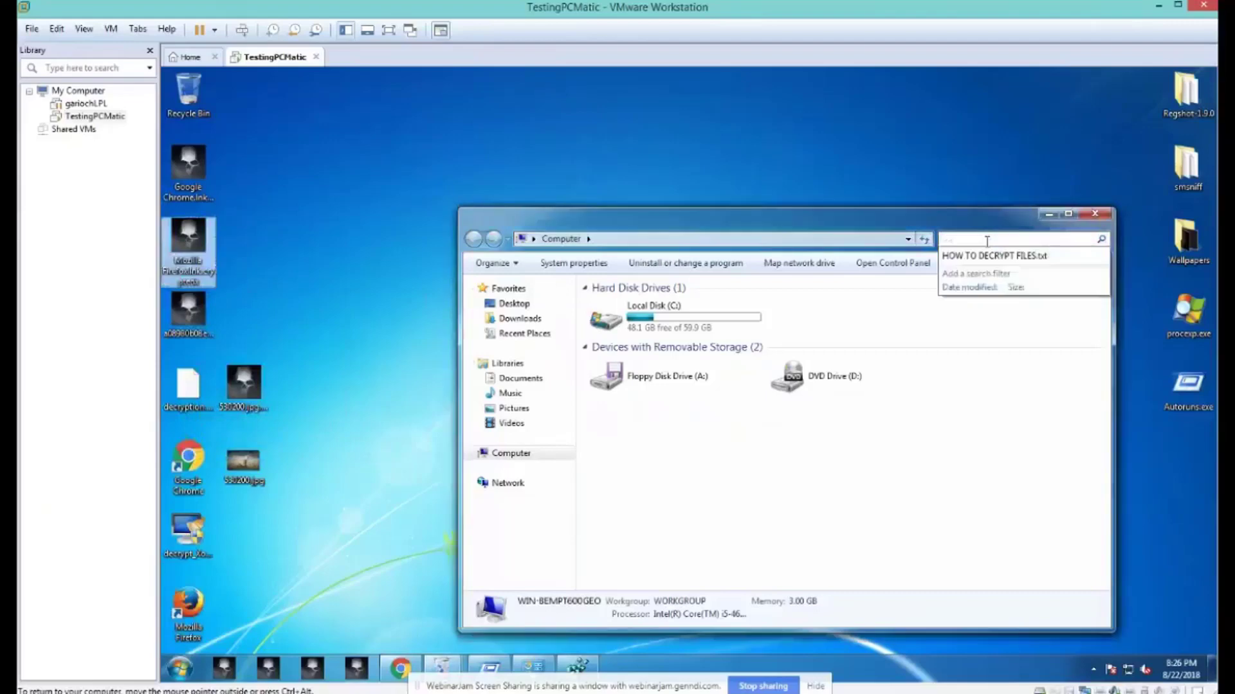
pyautogui.write('.cryptedx')
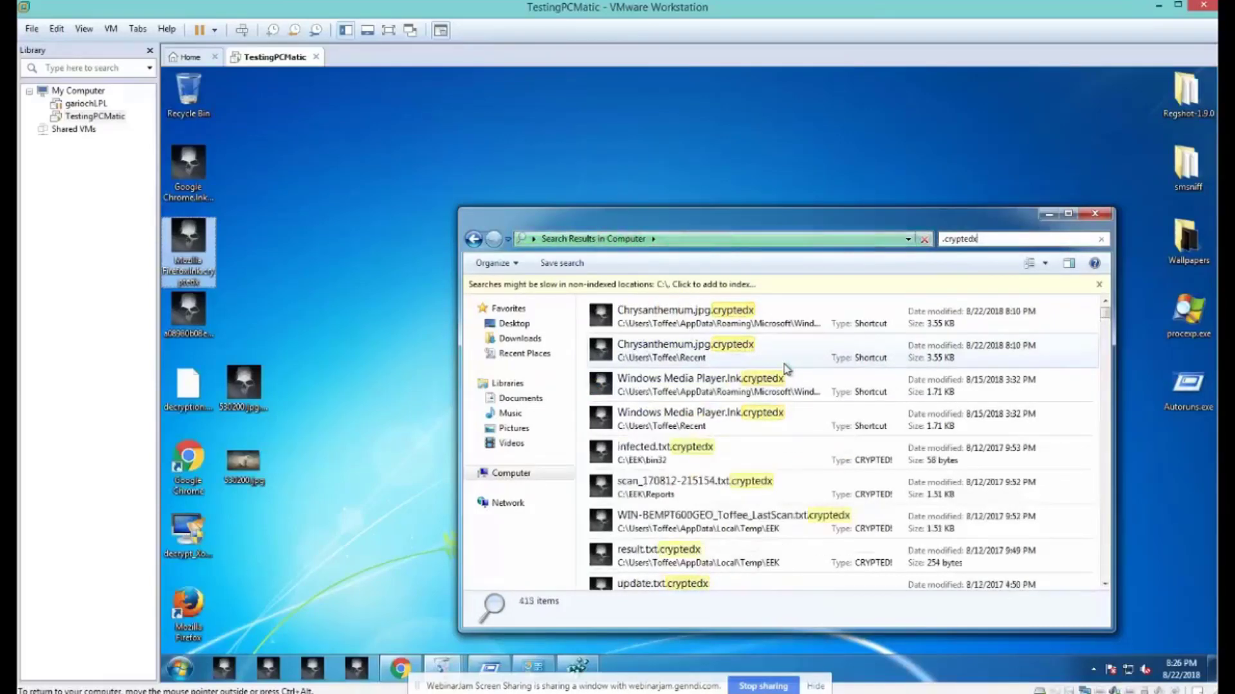
# Step: Delete all .cryptedx files in the search results, agreeing to permanent deletion
pyautogui.click(795, 349)
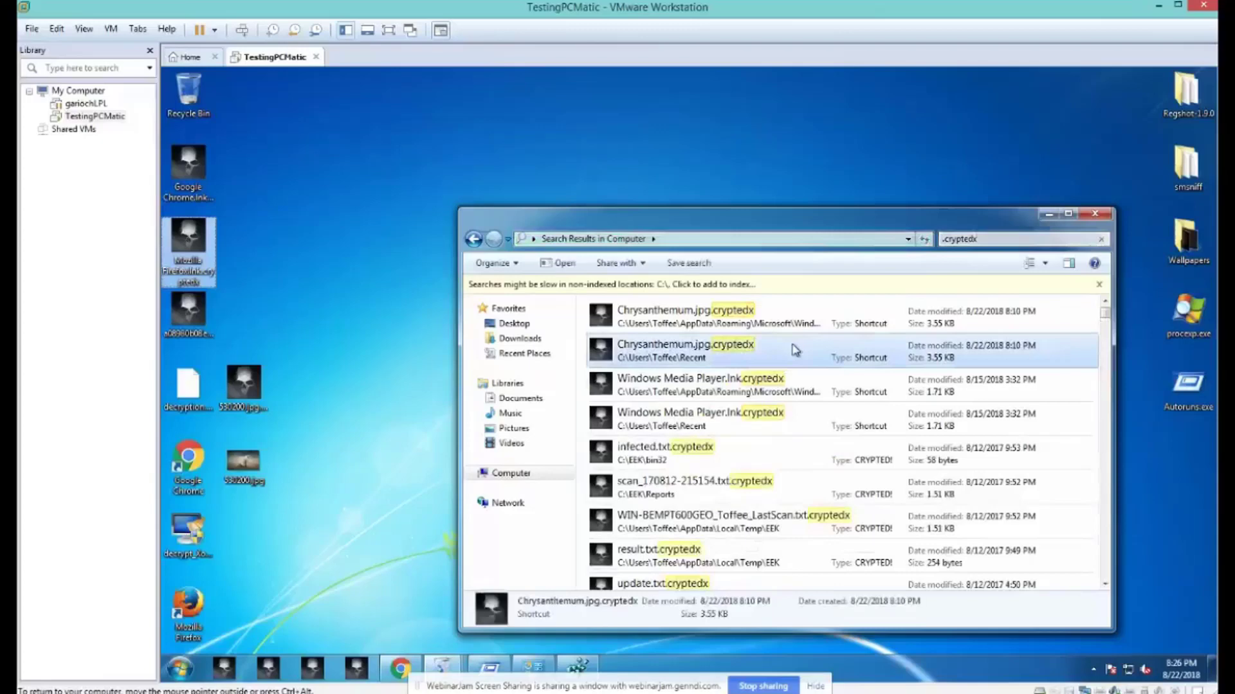
pyautogui.hotkey('ctrl', 'a')
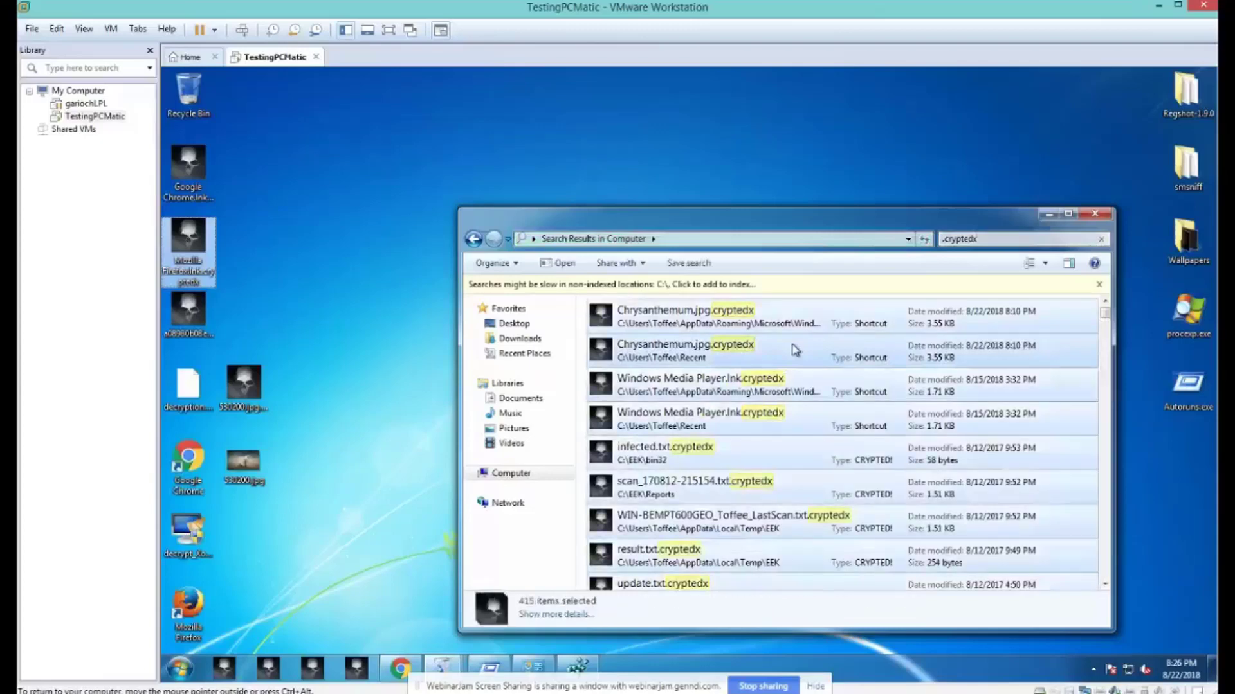
pyautogui.rightClick(705, 392)
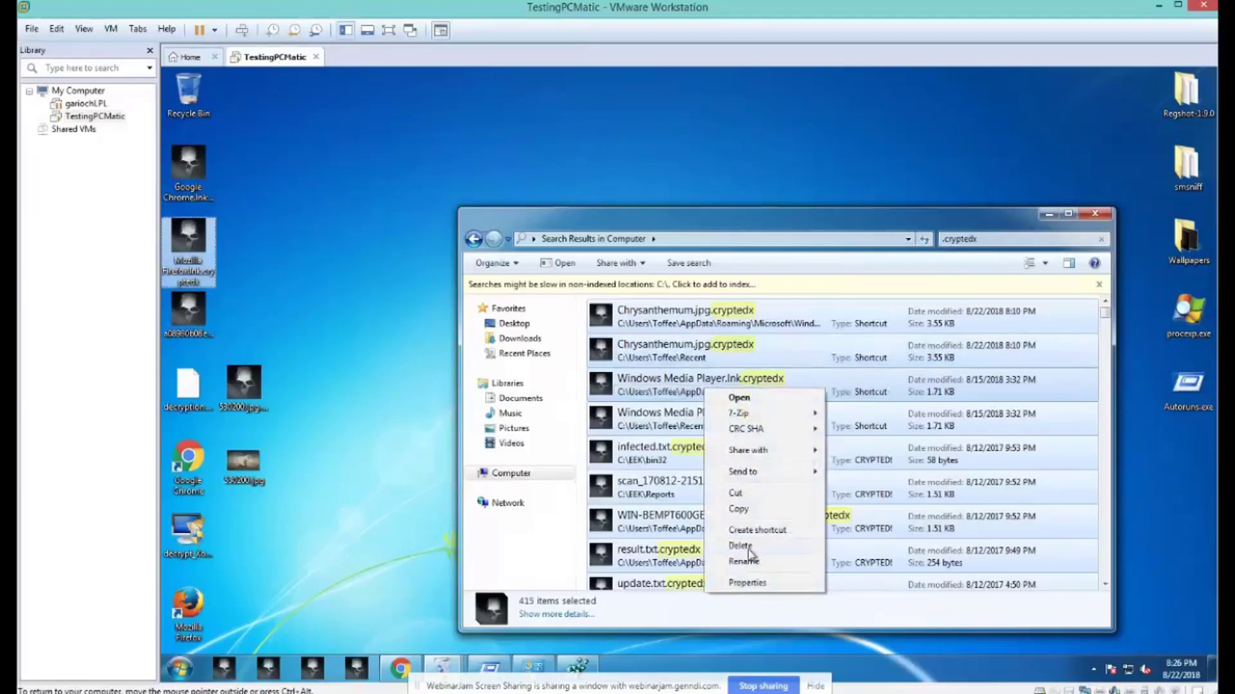
pyautogui.click(749, 551)
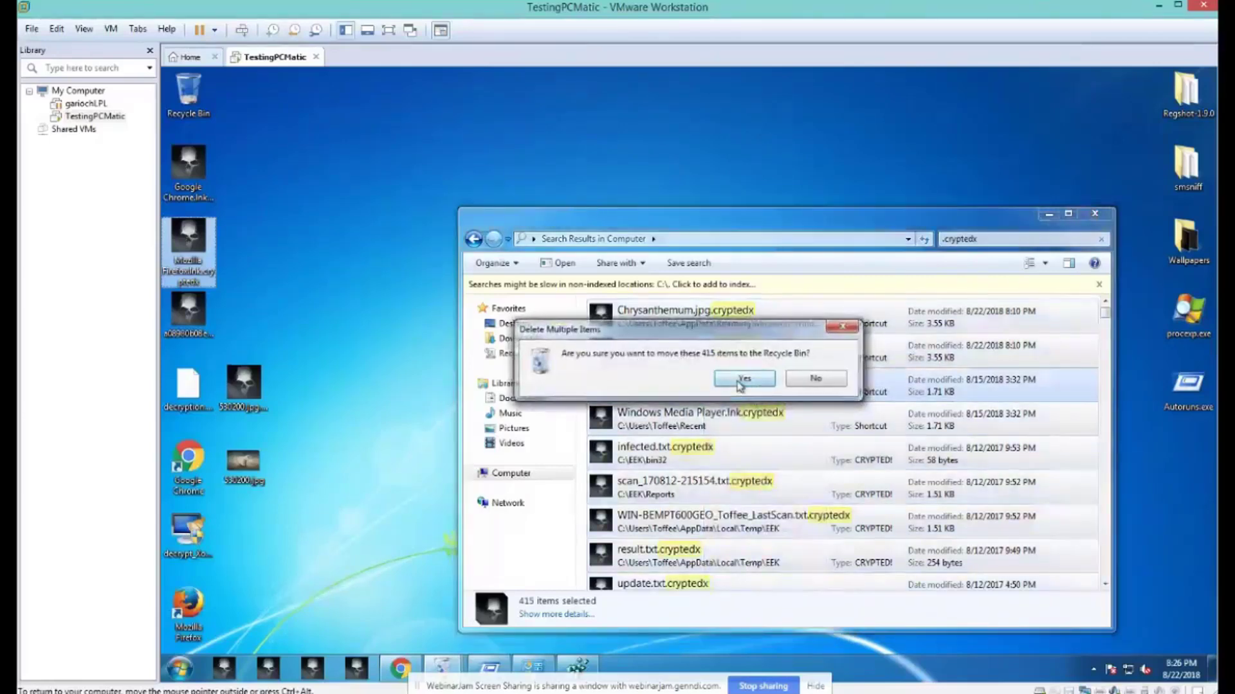
pyautogui.click(744, 380)
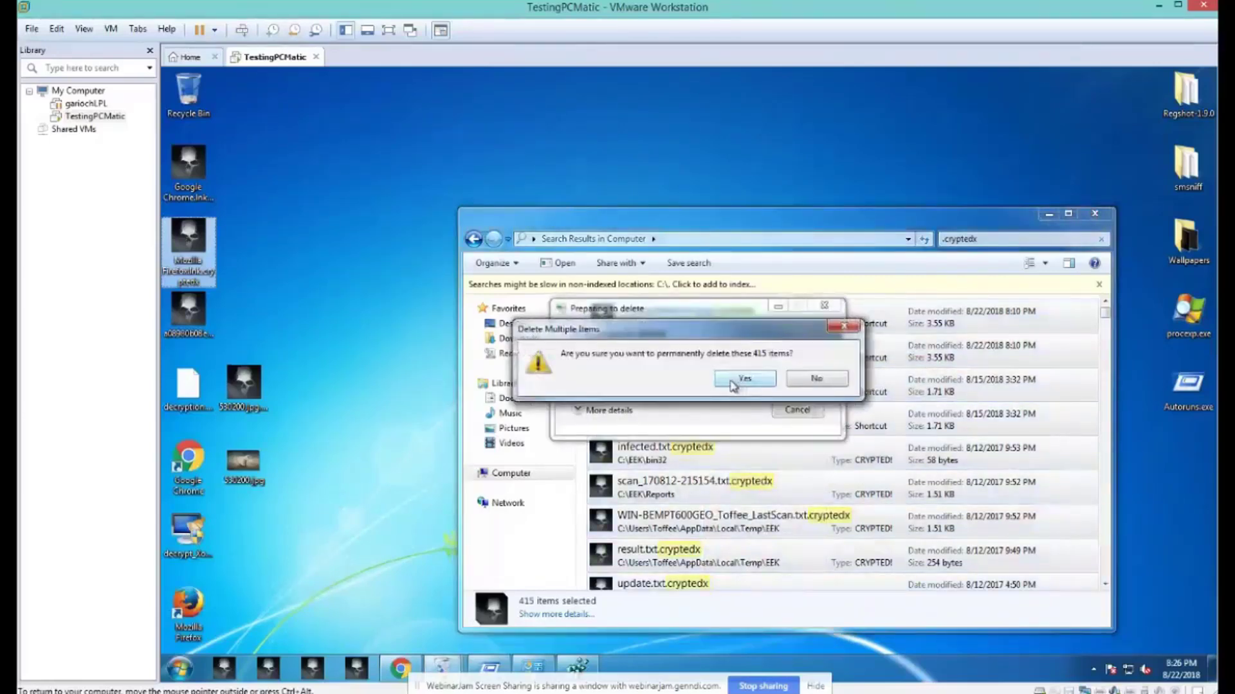
pyautogui.click(733, 382)
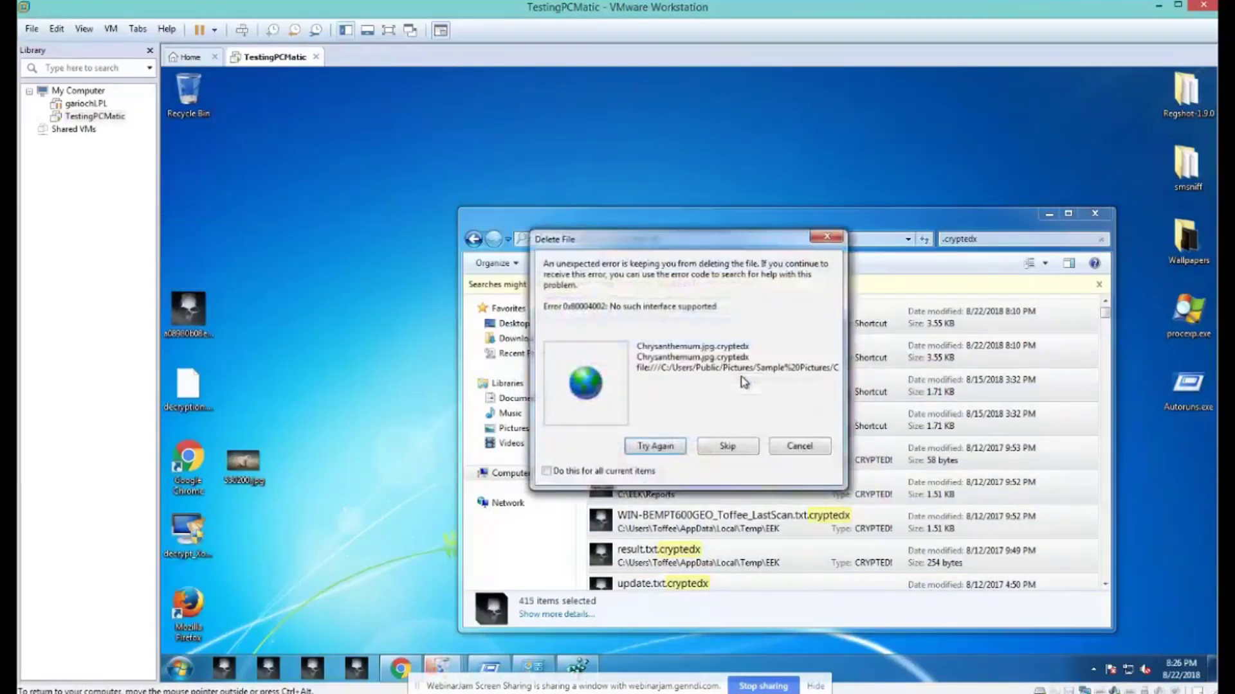
# Step: Skip all items that raise deletion errors or cannot be found, and close the search results window
pyautogui.click(602, 473)
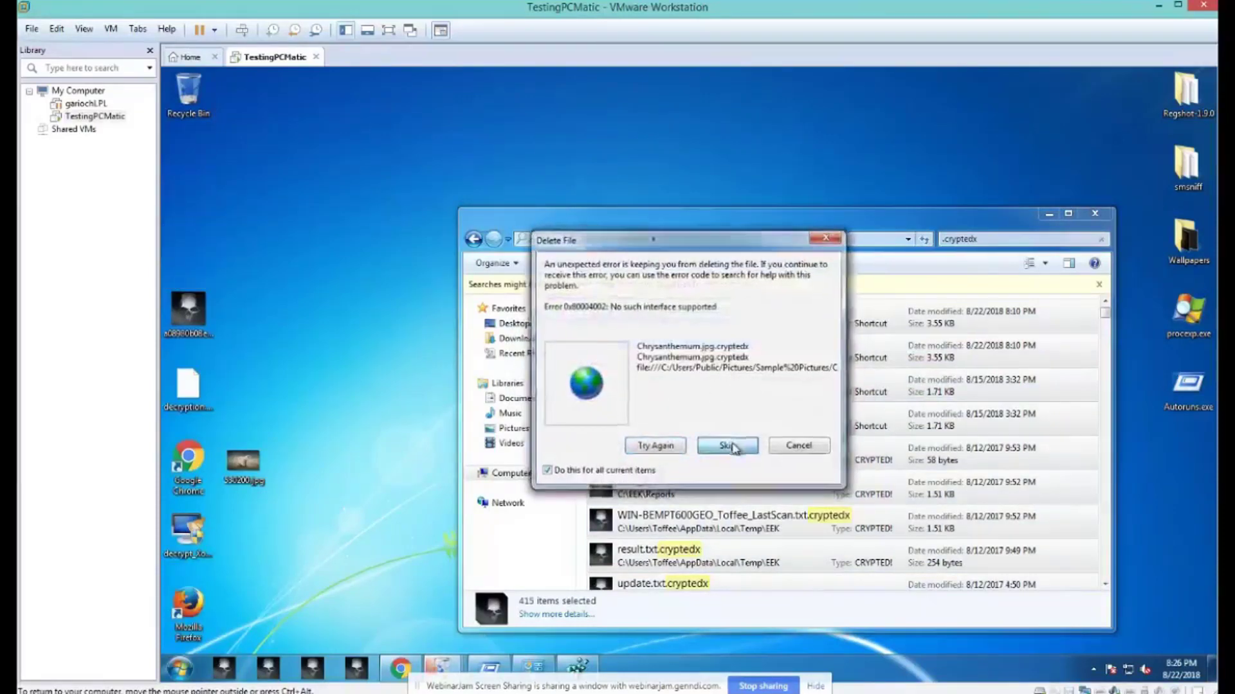
pyautogui.click(733, 447)
pyautogui.click(744, 430)
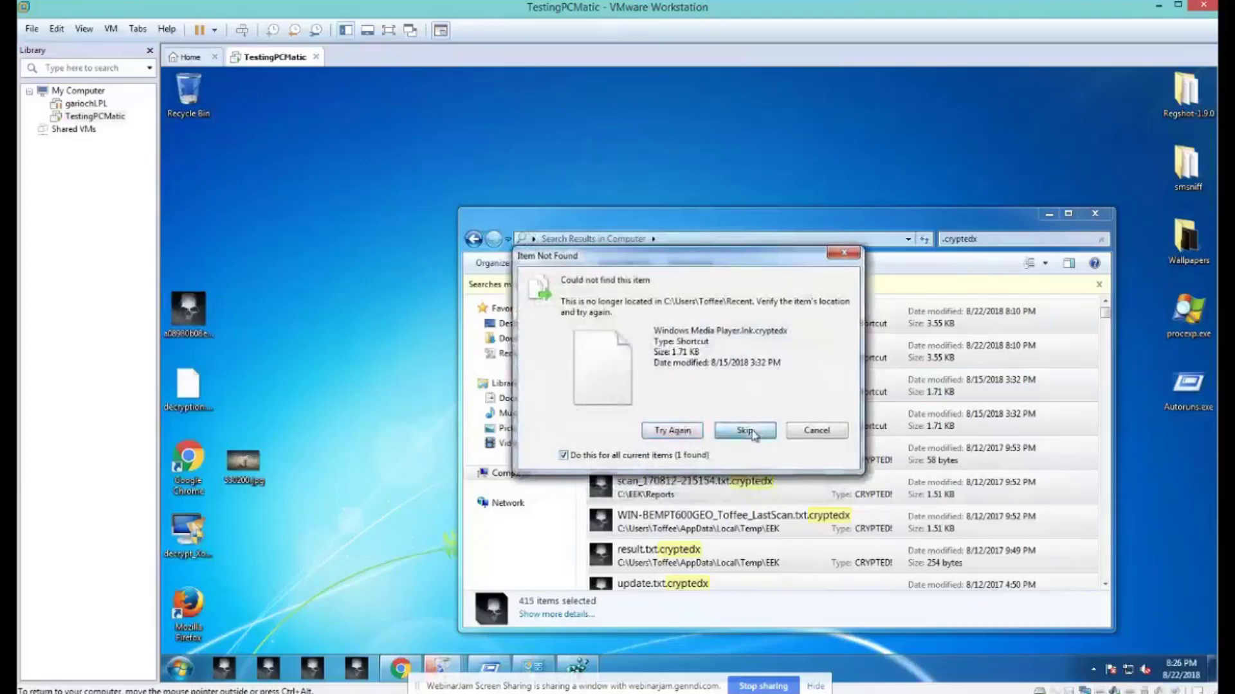
pyautogui.click(676, 415)
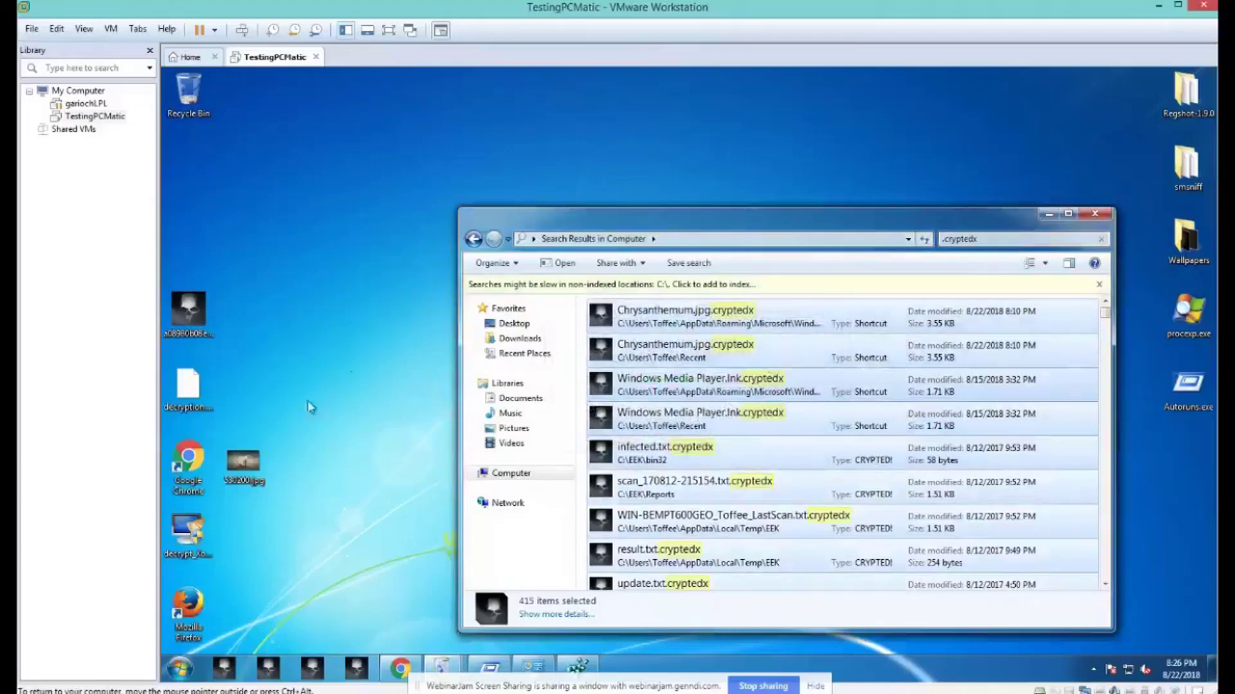
pyautogui.click(1098, 219)
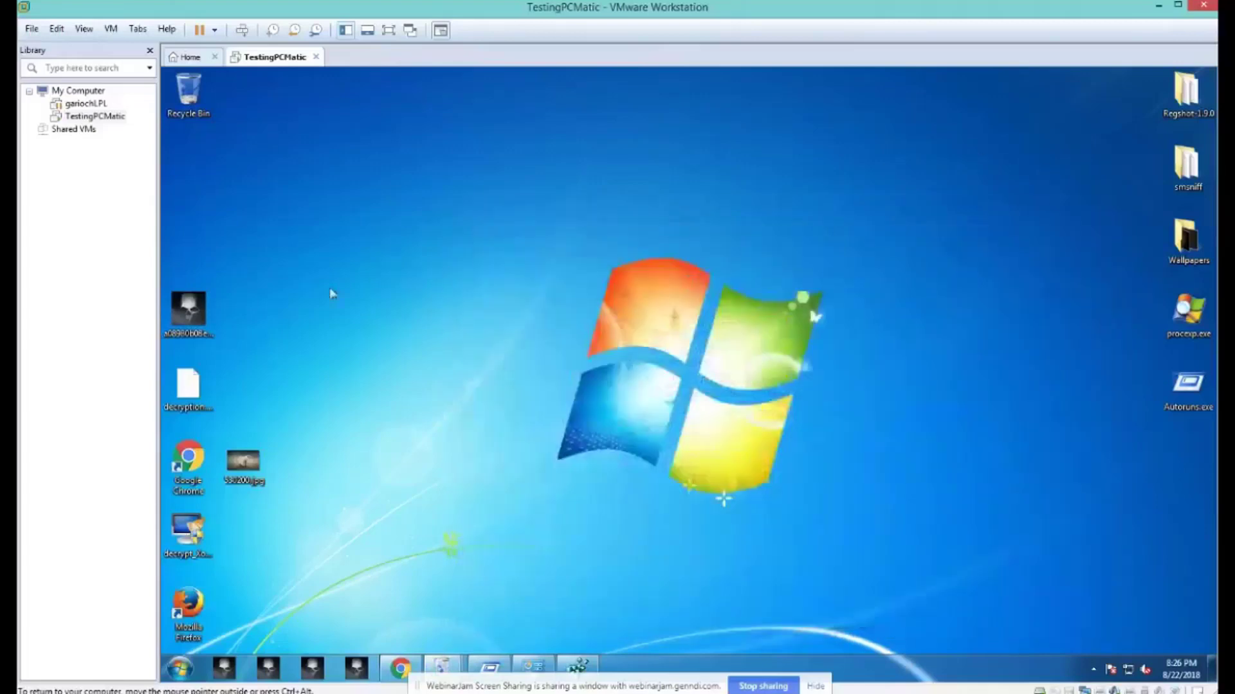
# Step: Delete the skull-icon ransomware executable from the desktop to the Recycle Bin
pyautogui.click(199, 317)
pyautogui.rightClick(191, 306)
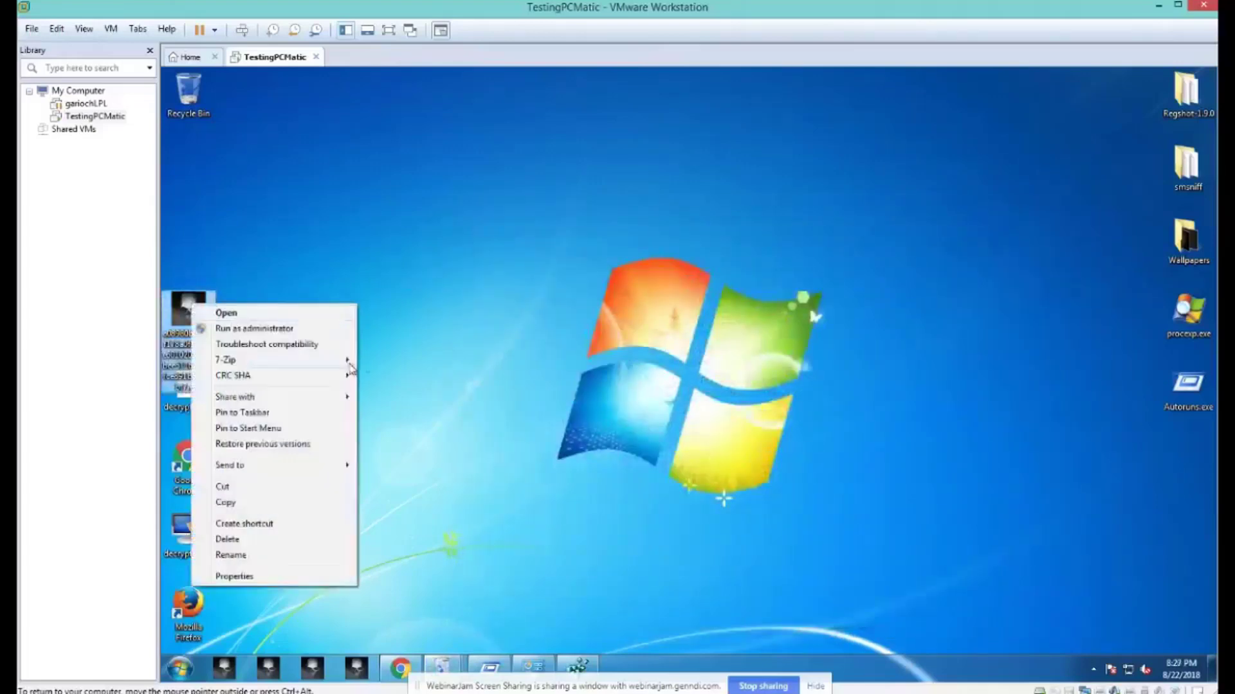
pyautogui.click(244, 542)
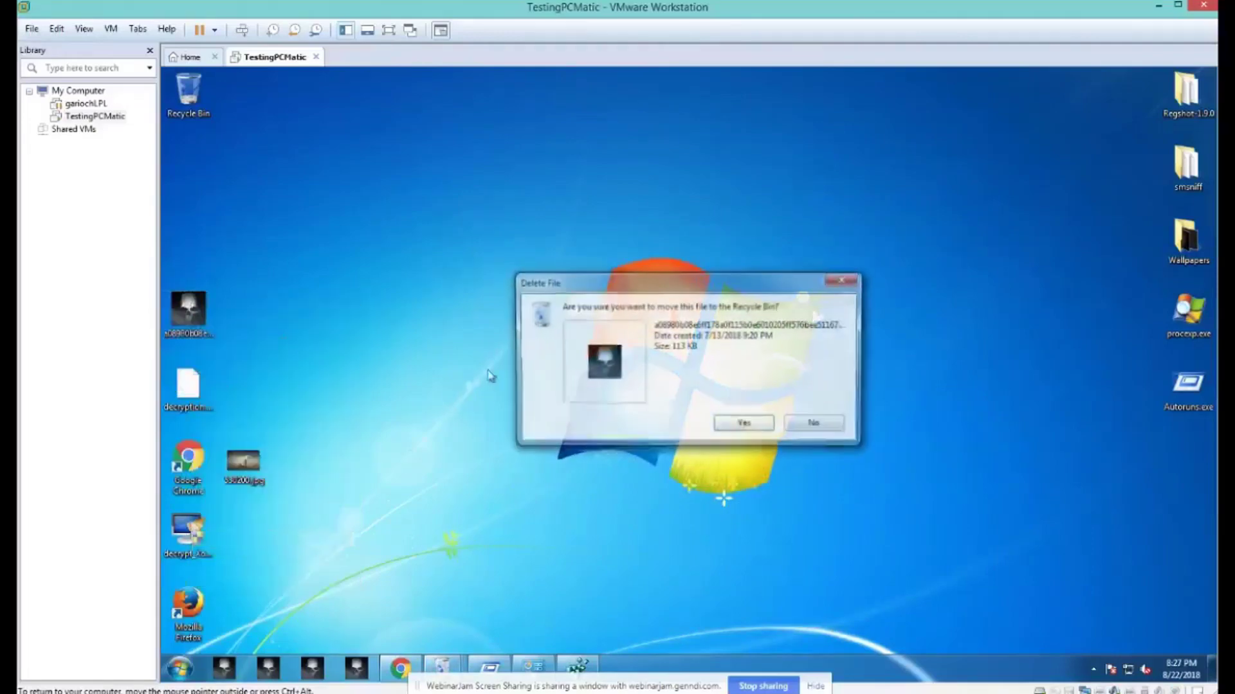
pyautogui.click(742, 426)
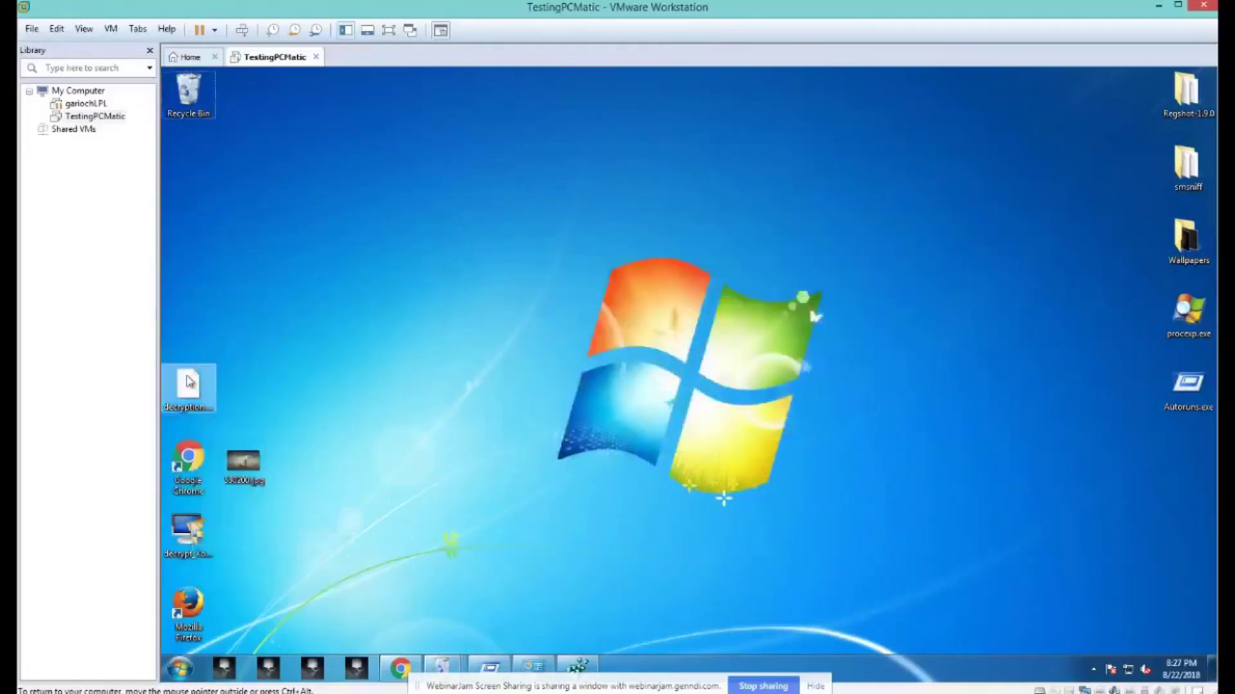
# Step: Open the desktop decryption key file with Emsisoft Decrypter for Xorist, allow it to run, accept the license terms, and close it without decrypting
pyautogui.click(199, 391)
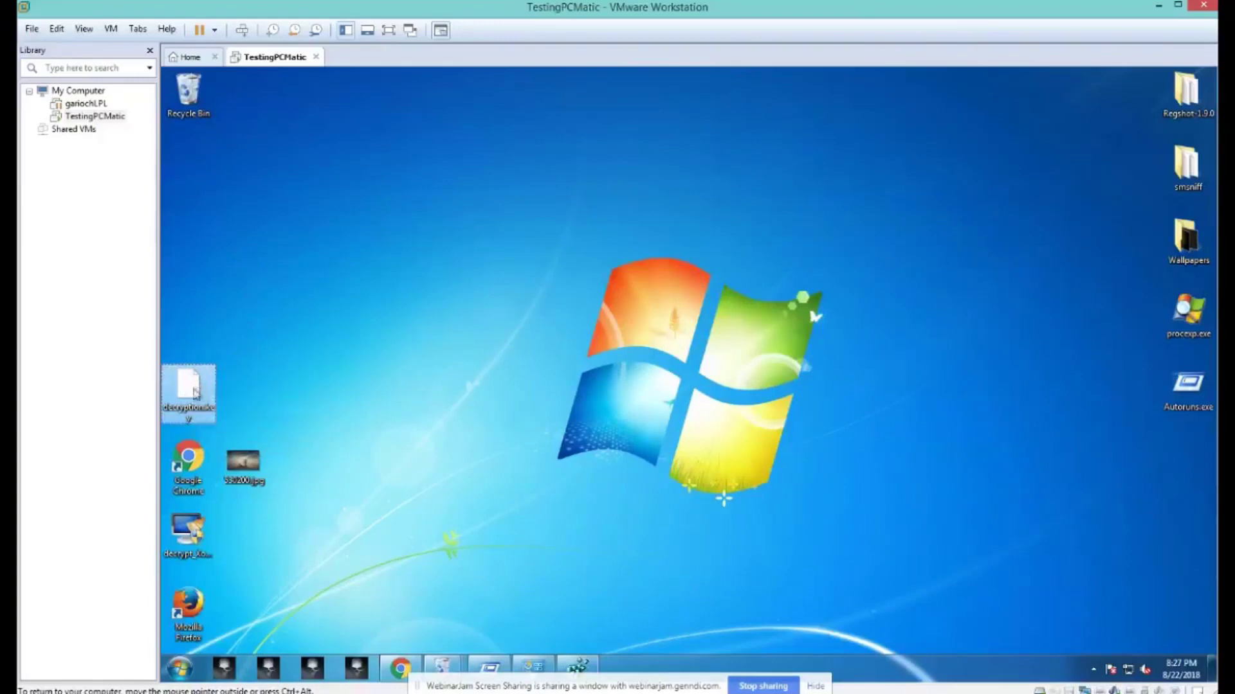
pyautogui.moveTo(205, 386); pyautogui.dragTo(189, 532)
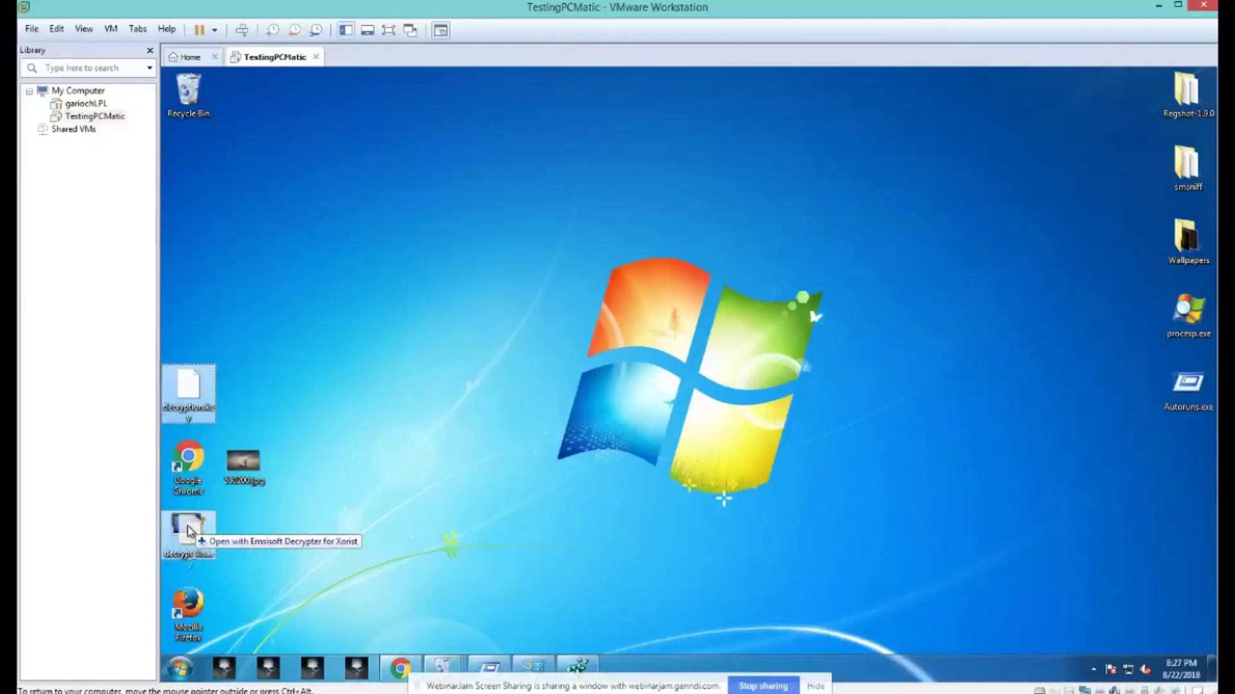
pyautogui.moveTo(189, 531); pyautogui.dragTo(189, 531)
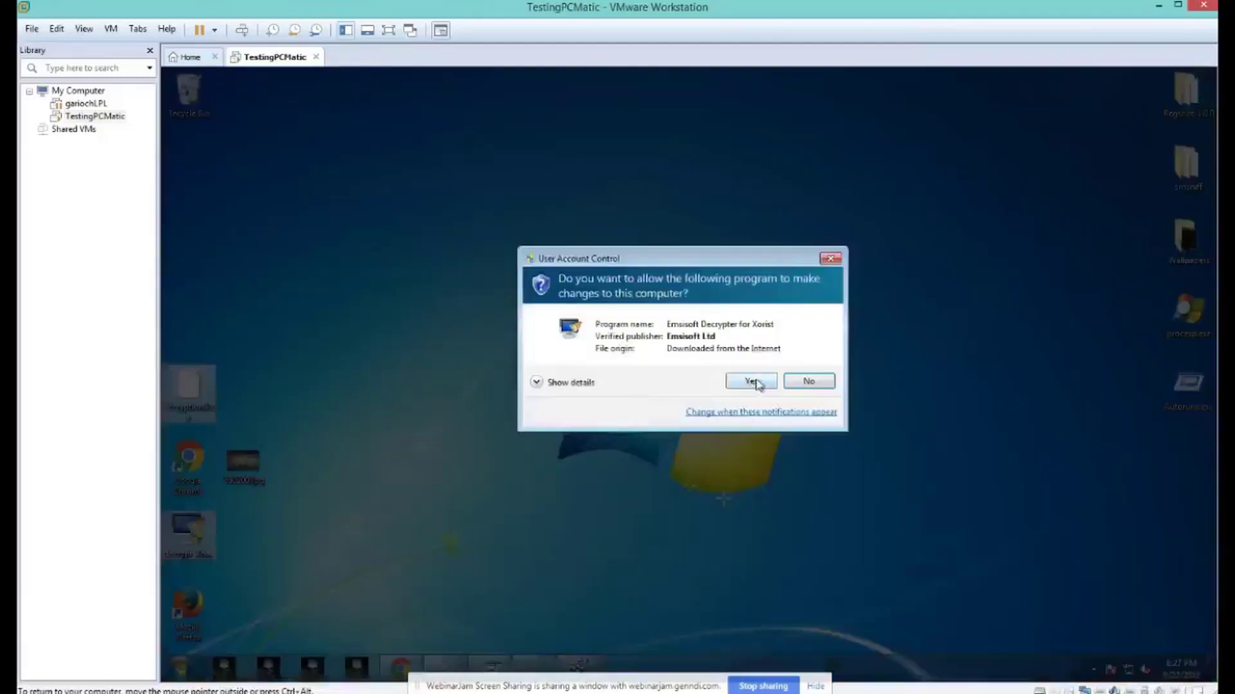
pyautogui.click(752, 382)
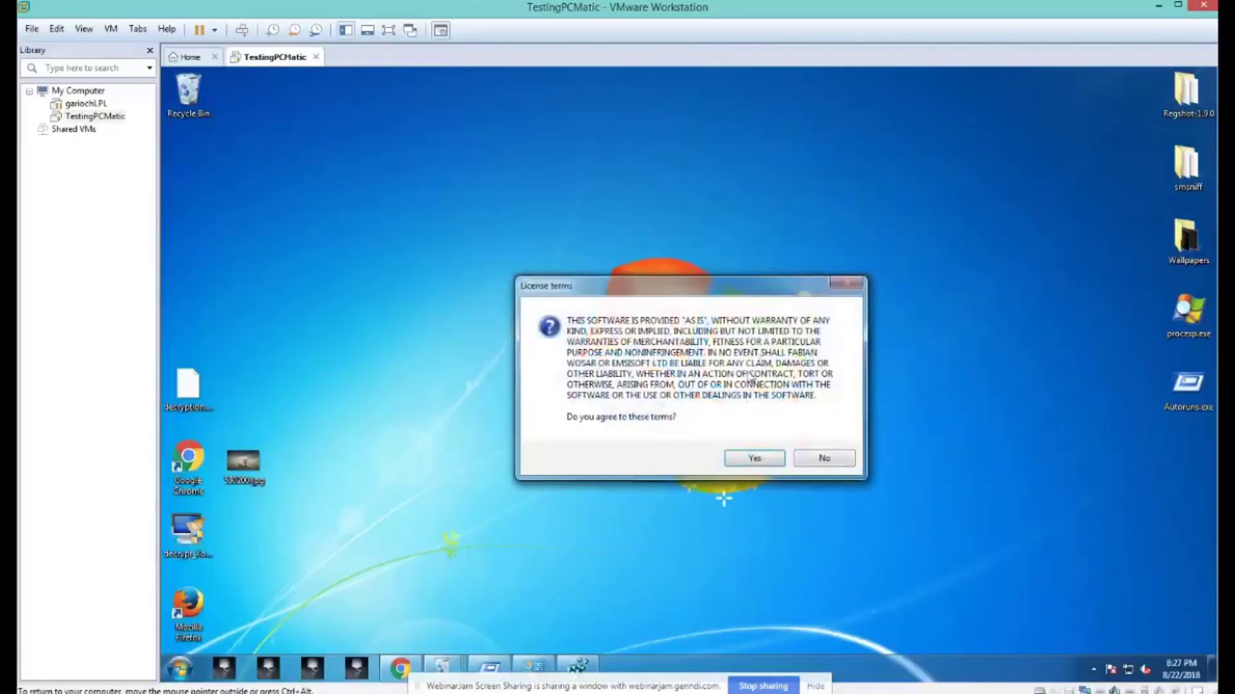
pyautogui.click(754, 458)
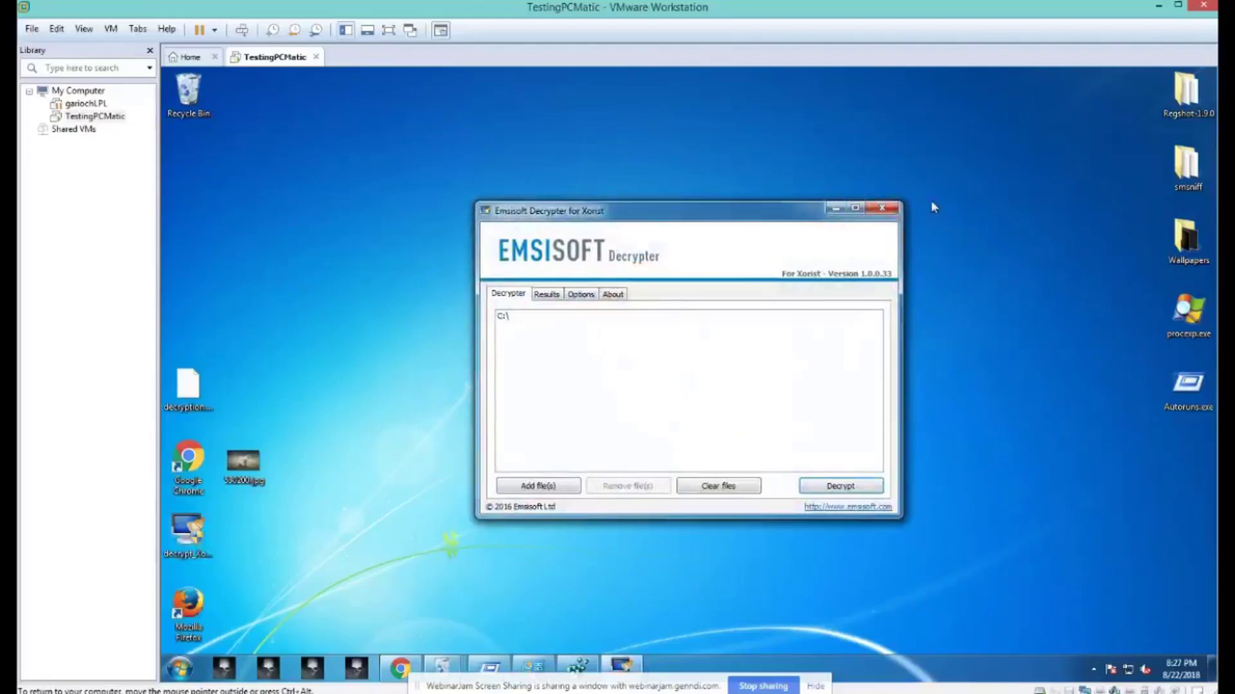
pyautogui.click(882, 209)
# Step: Delete the decryption.key file from the desktop to the Recycle Bin
pyautogui.rightClick(189, 386)
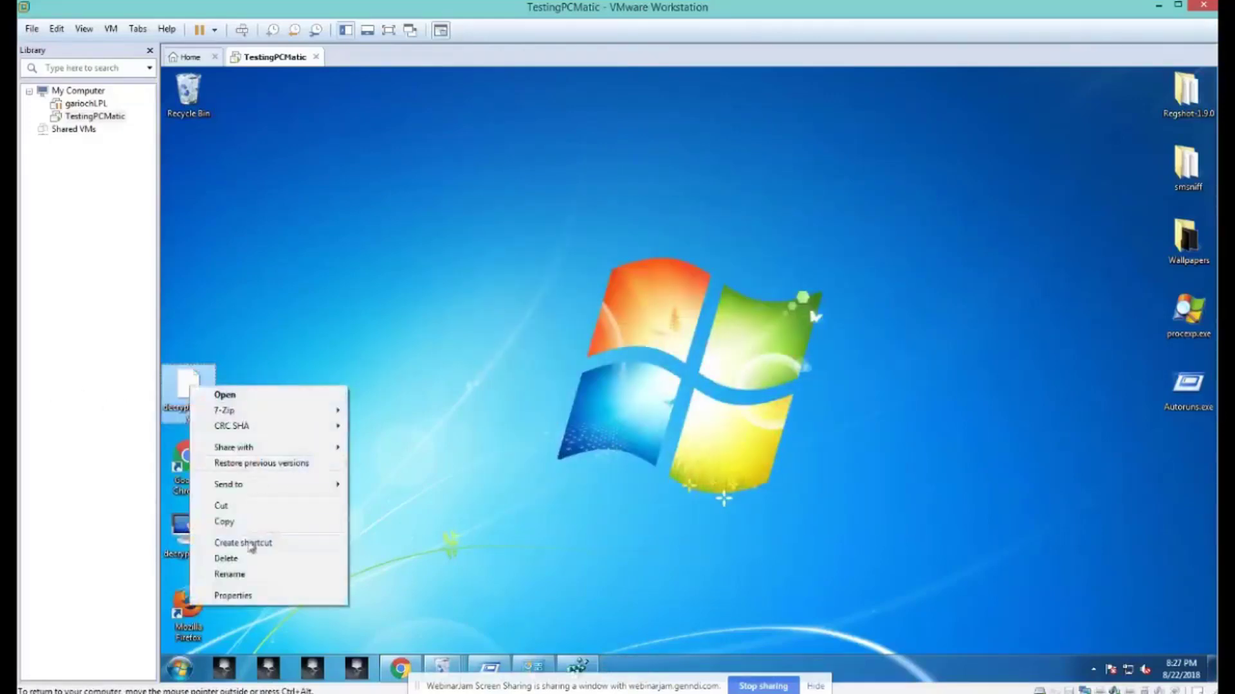
pyautogui.click(246, 561)
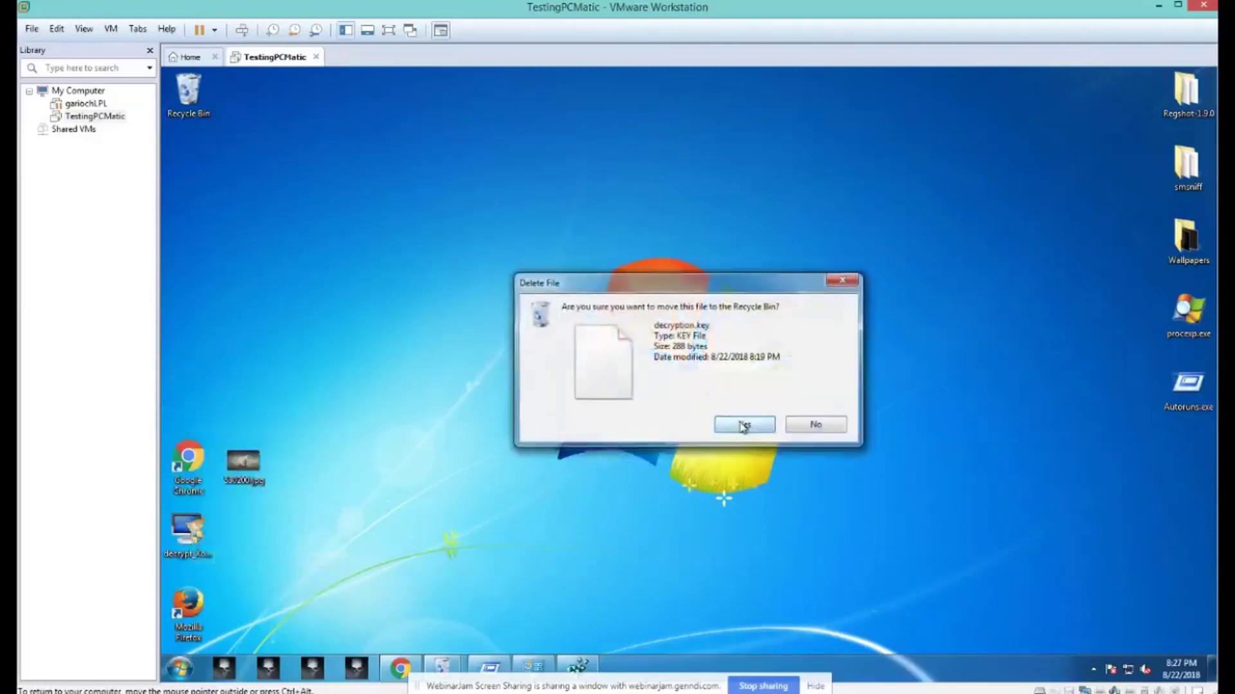
pyautogui.click(742, 425)
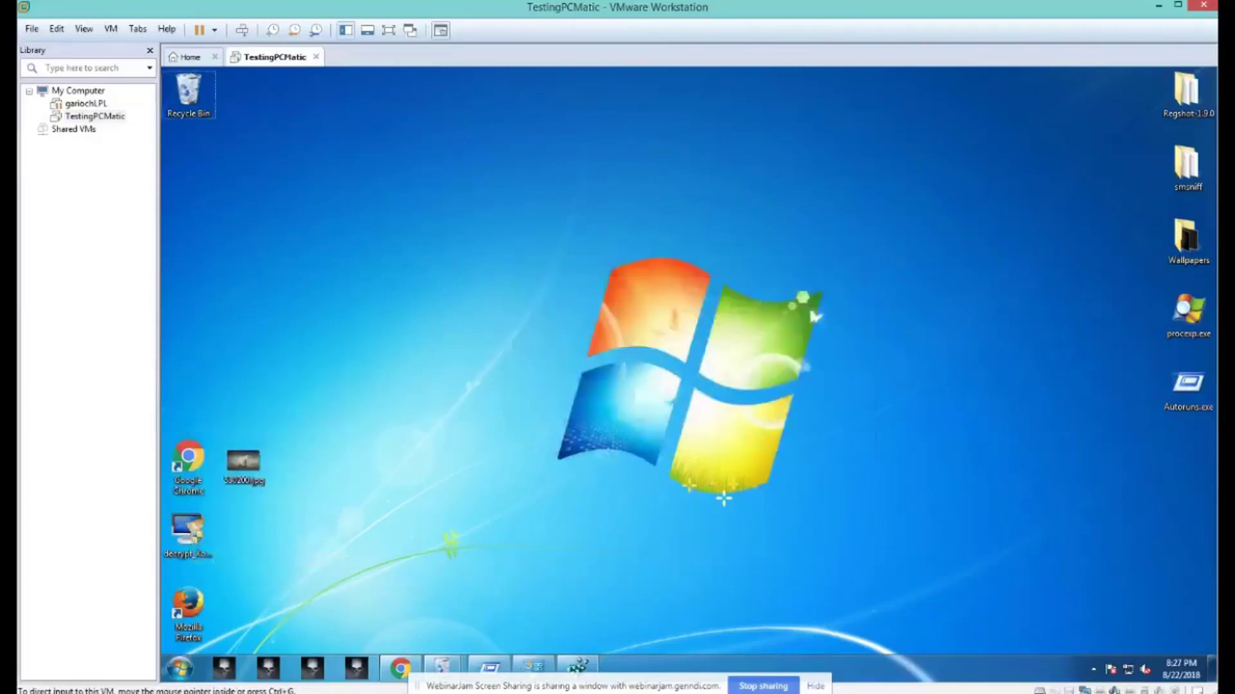